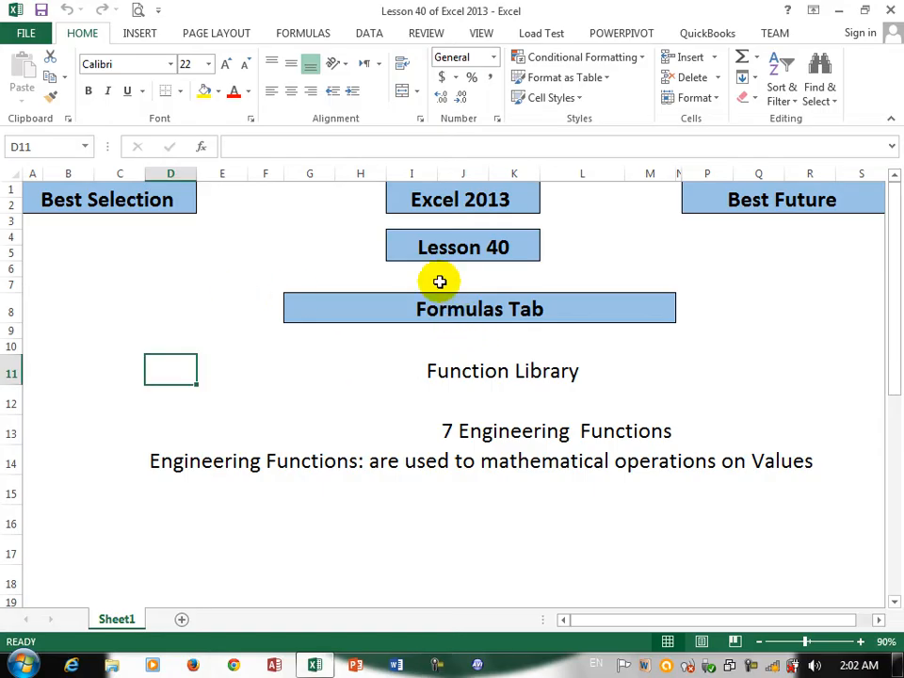
left_click(444, 242)
left_click(441, 304)
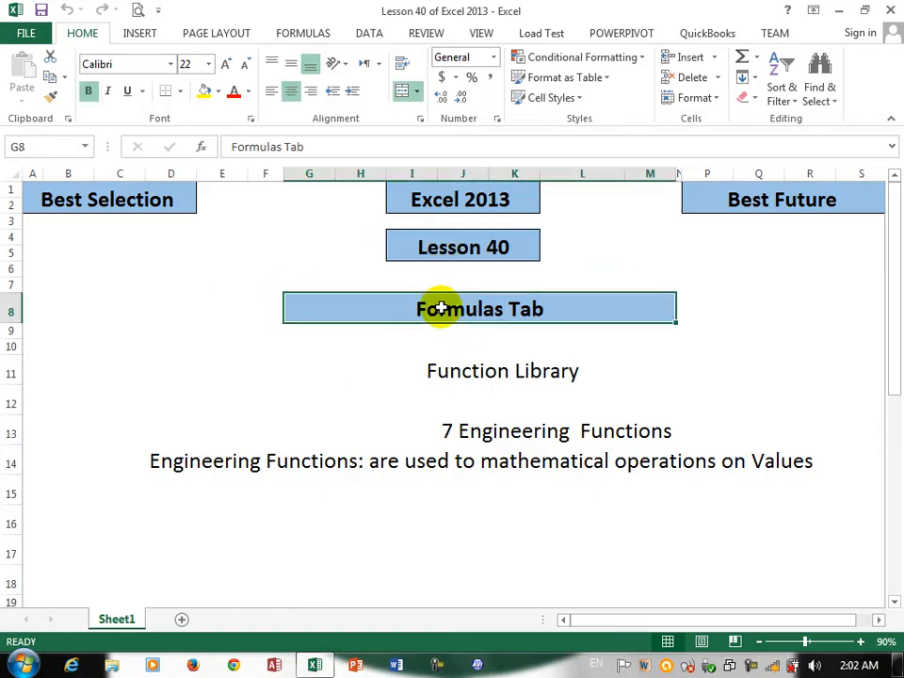
left_click(440, 369)
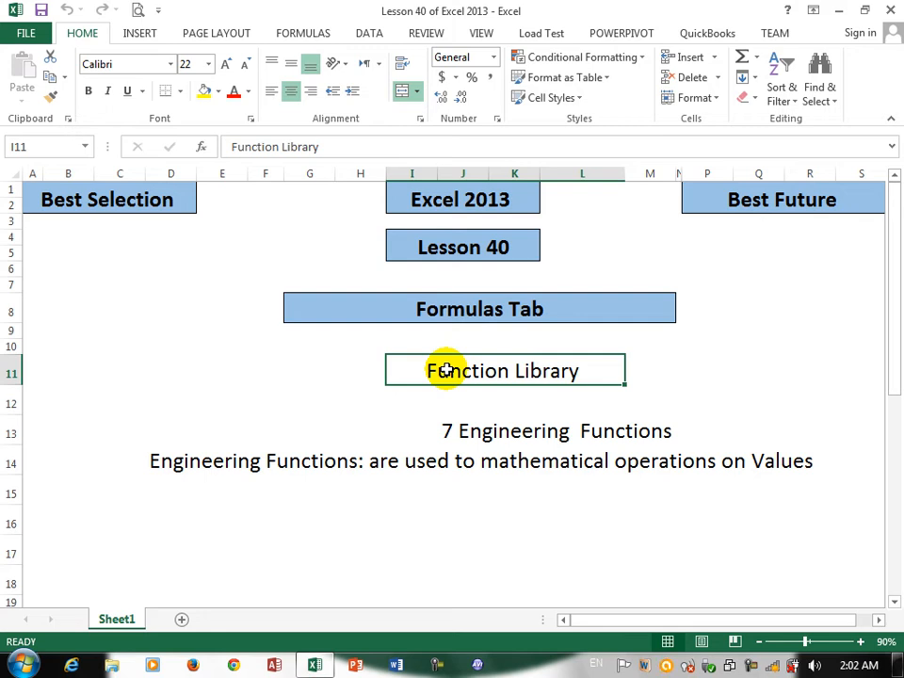
left_click(424, 431)
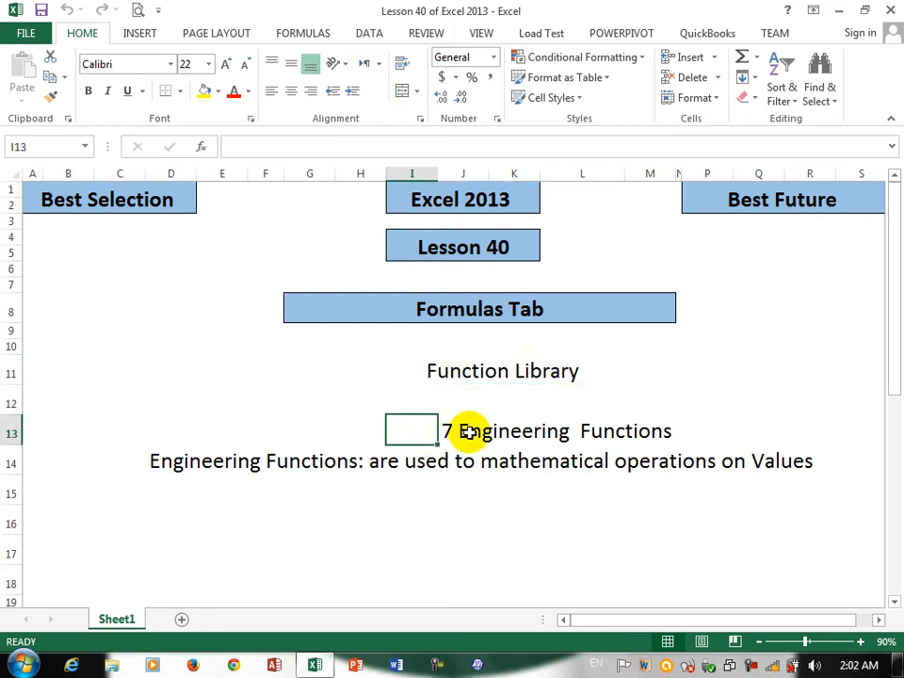
left_click_drag(464, 431, 664, 431)
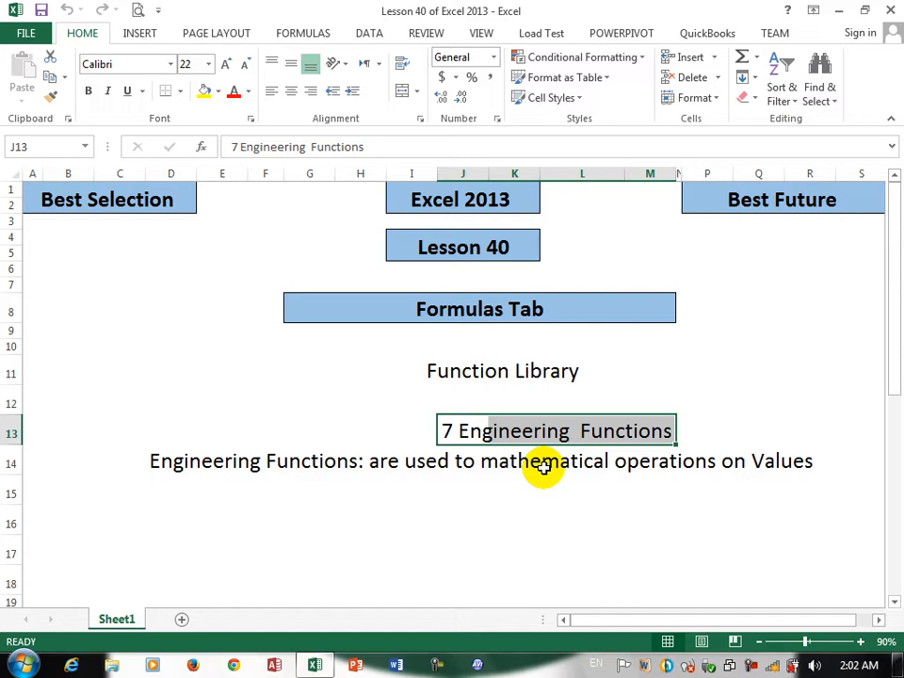
left_click(678, 468)
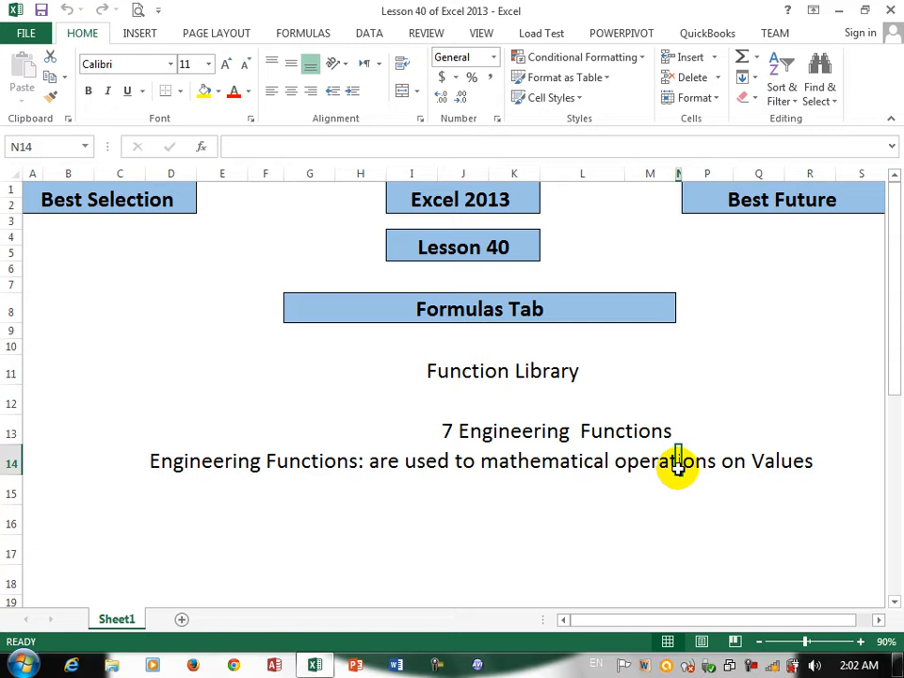
left_click(486, 514)
Create a new blank workbook and convert binary 100100 to decimal in cell A1 with the BIN2DEC function
key("ctrl+n")
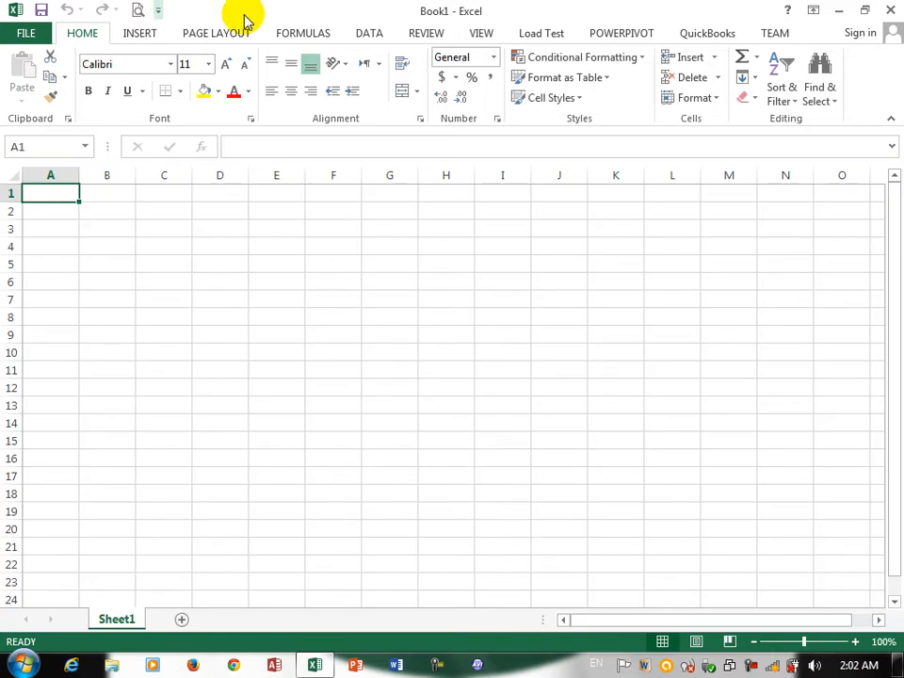
left_click(299, 36)
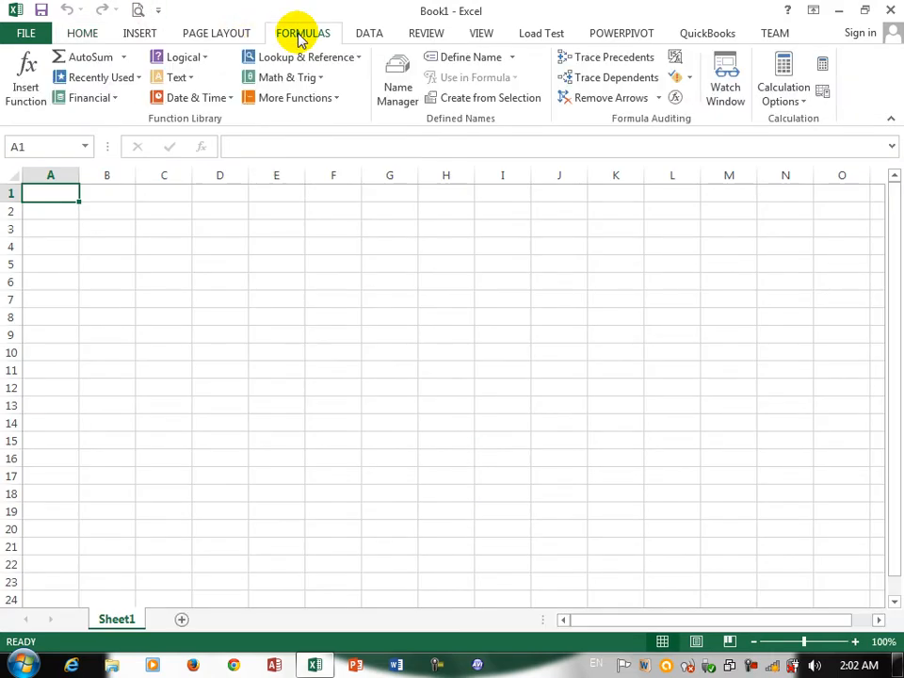
left_click(313, 97)
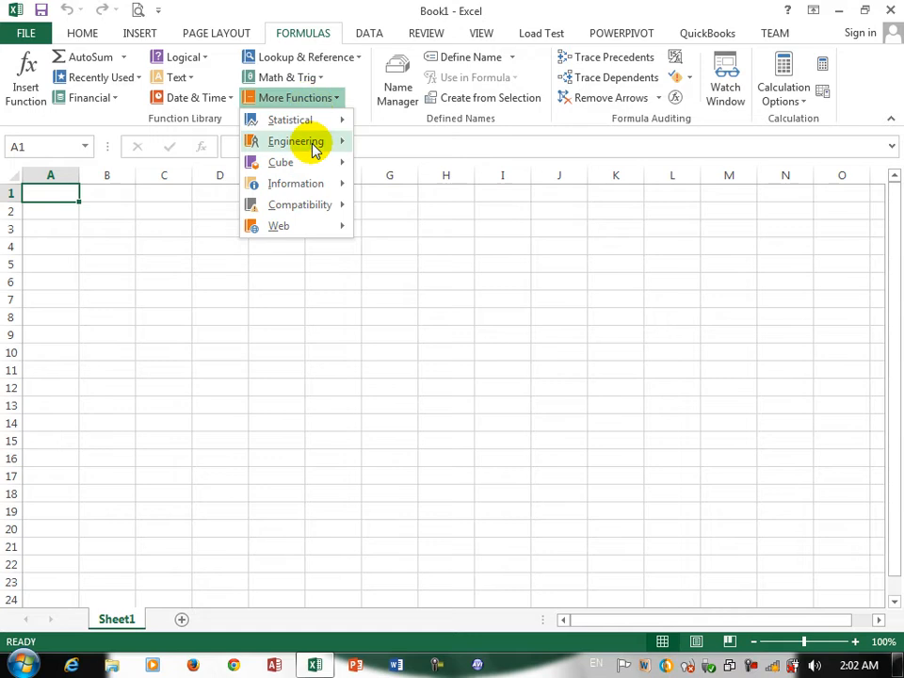
mouse_move(311, 143)
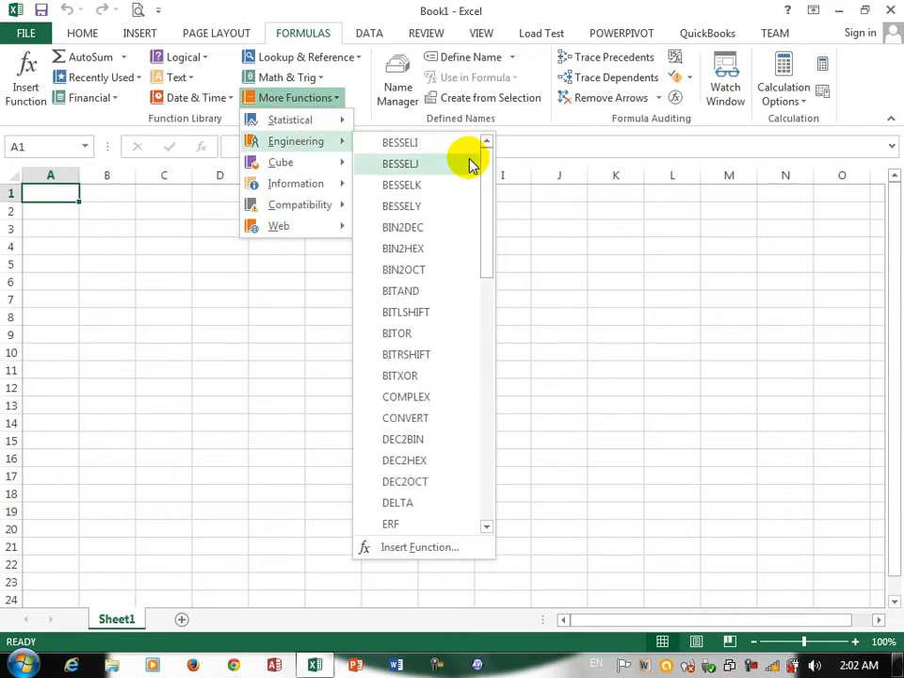
left_click(408, 233)
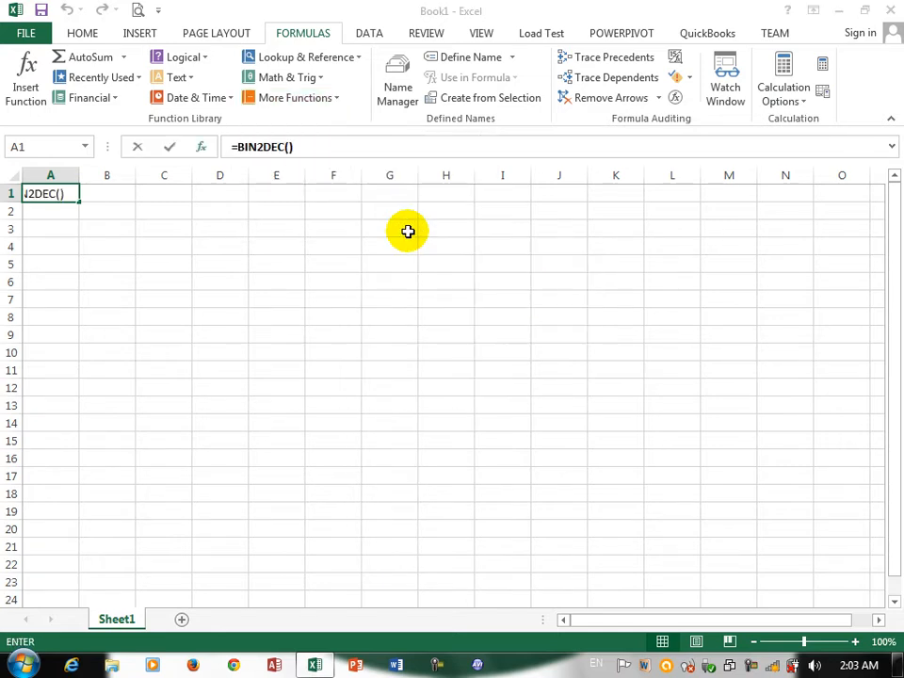
type("100100")
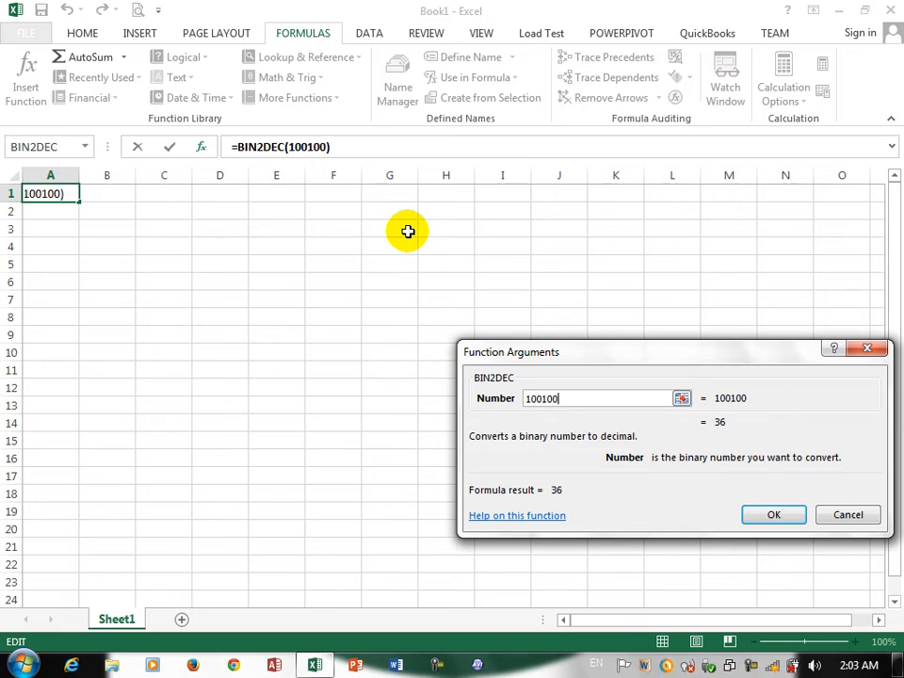
left_click(774, 515)
Enter a BIN2DEC formula in cell B1 that converts binary 000000111 to decimal
left_click(114, 196)
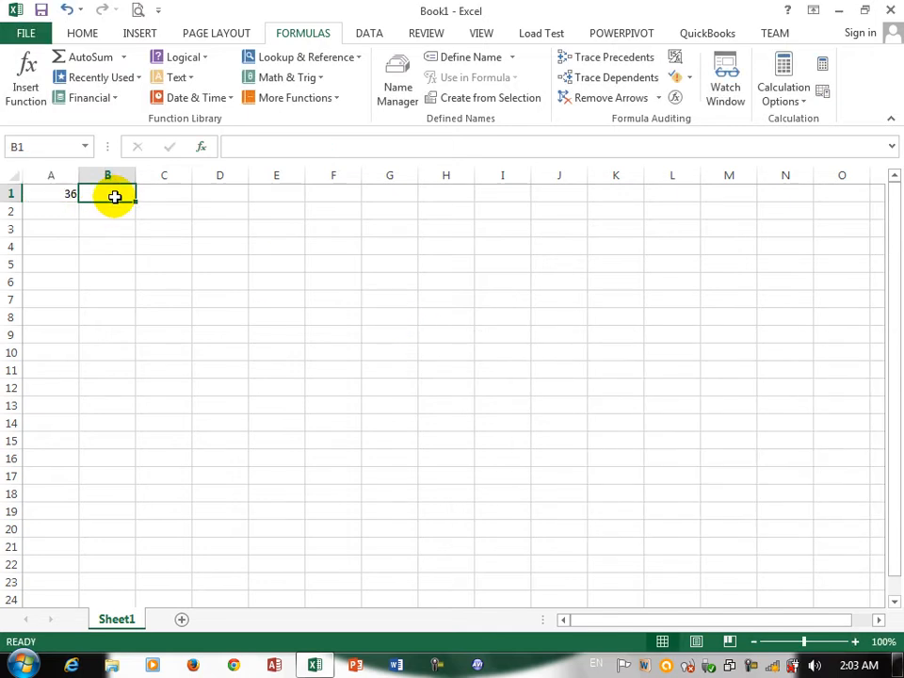
type("=bi")
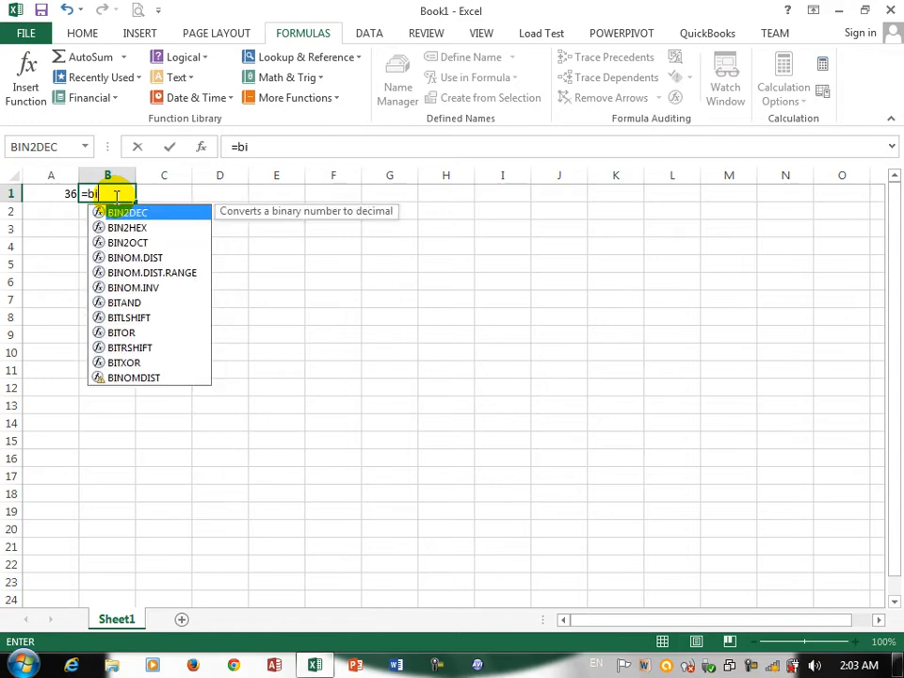
type("n2")
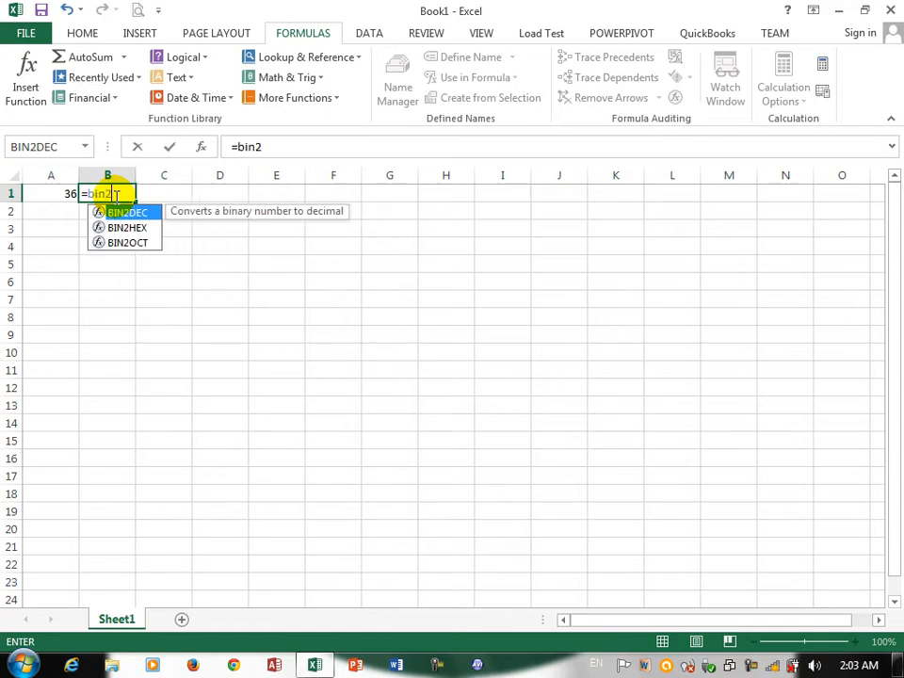
key("Tab")
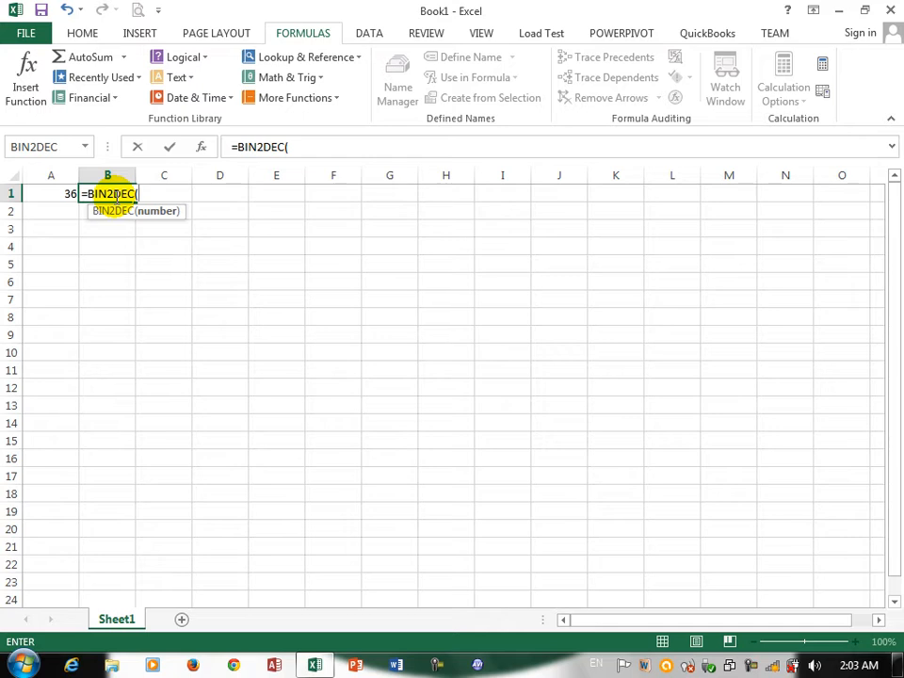
type("000000111)")
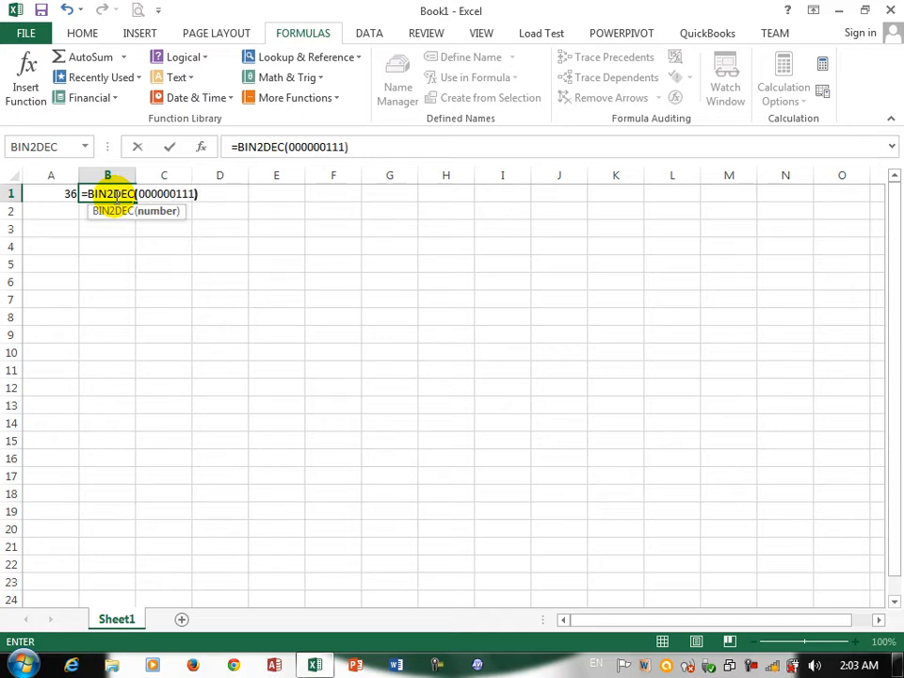
key("Return")
left_click(156, 194)
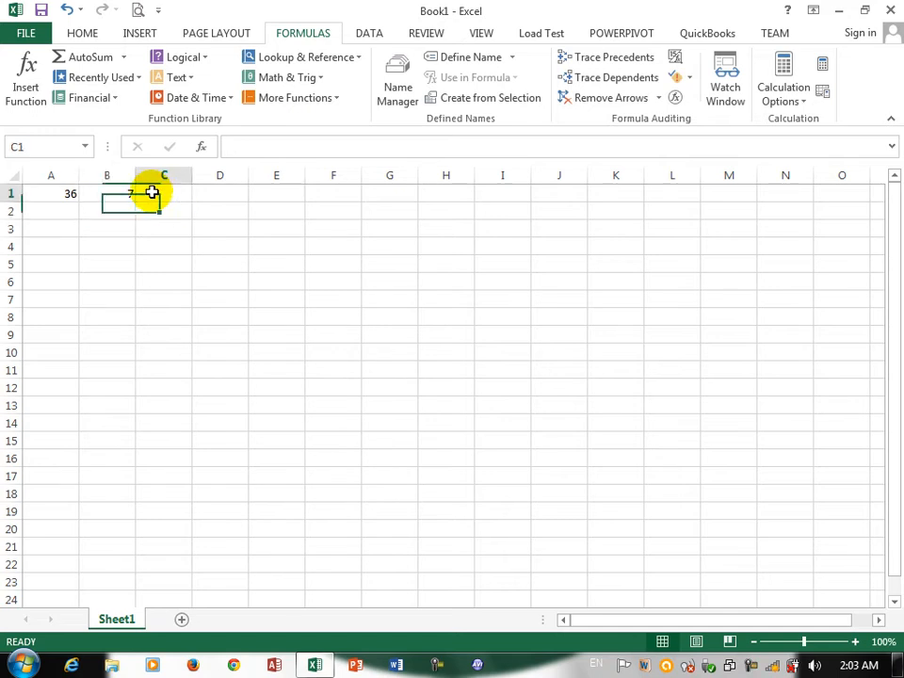
left_click(105, 193)
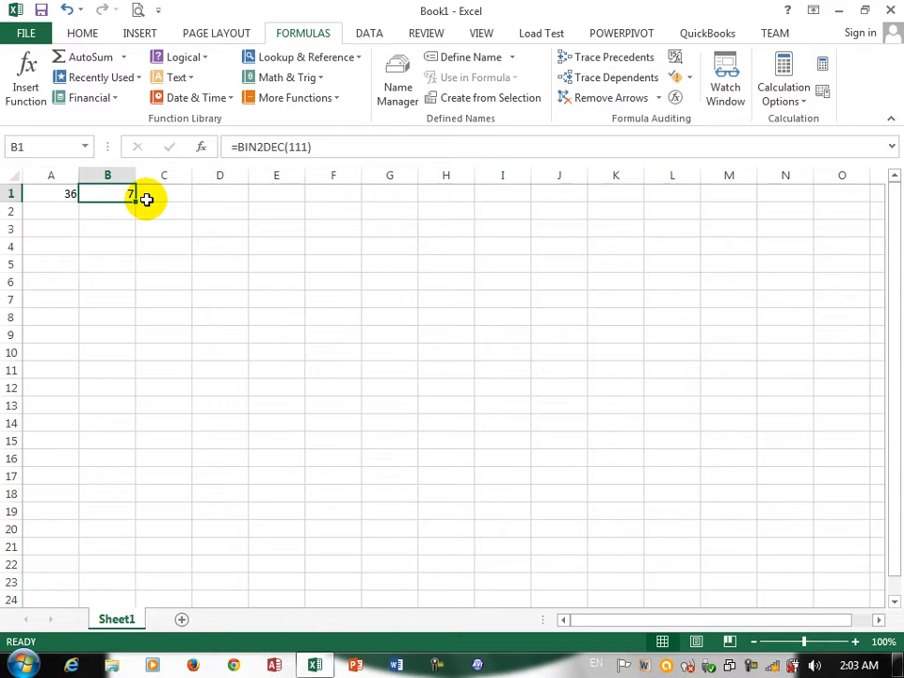
Insert the BIN2HEX engineering function in cell A2 to convert binary 100100 to hexadecimal
left_click(45, 213)
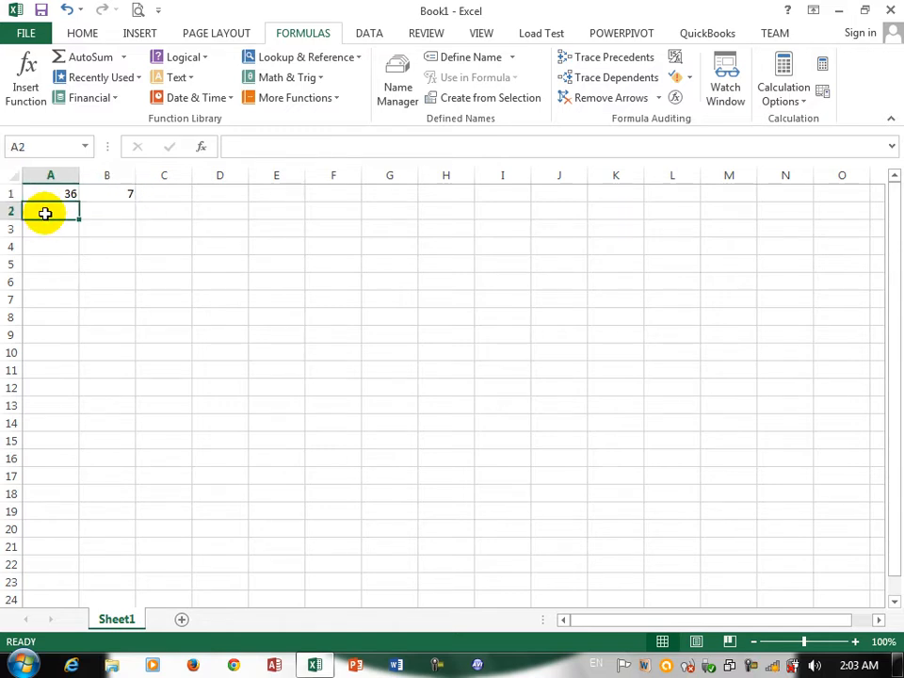
left_click(270, 100)
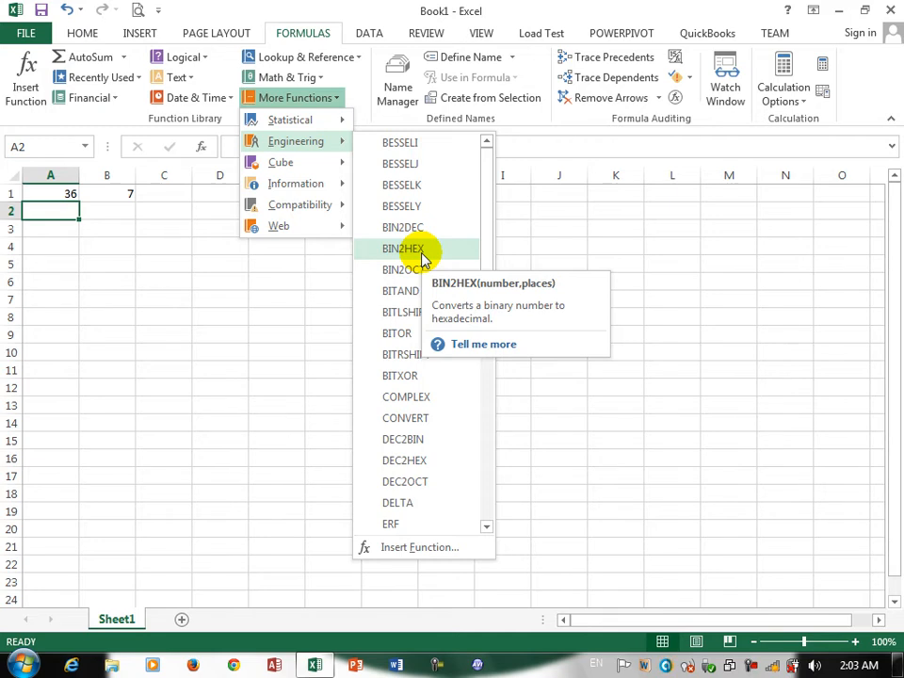
left_click(421, 252)
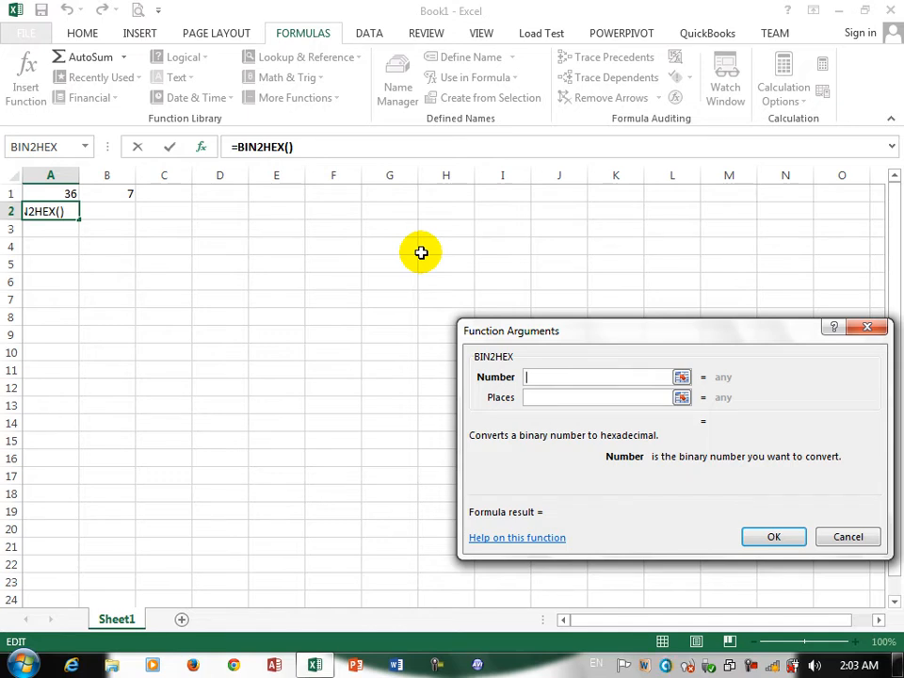
type("1")
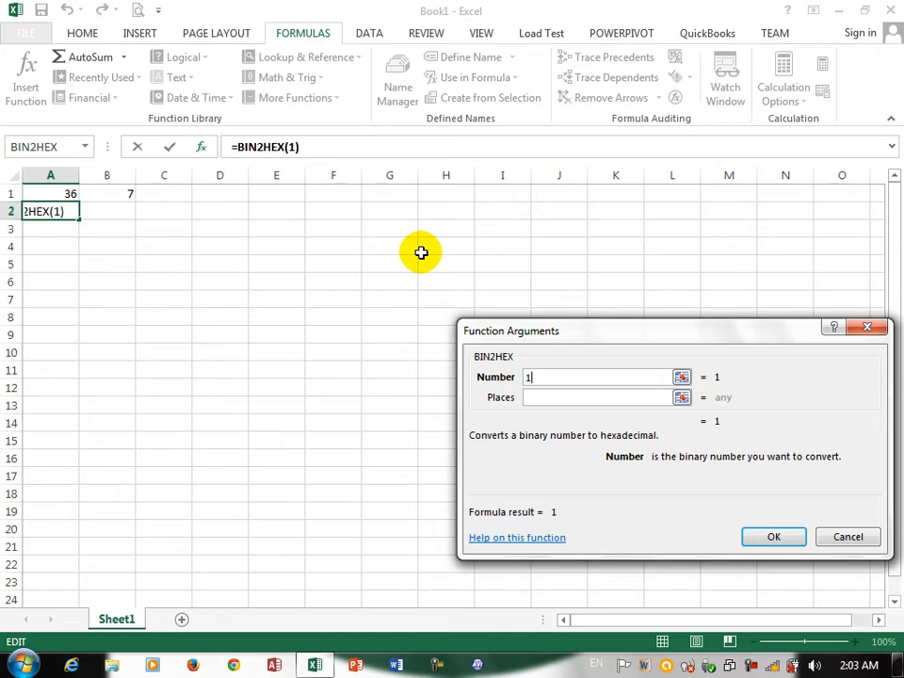
type("00100")
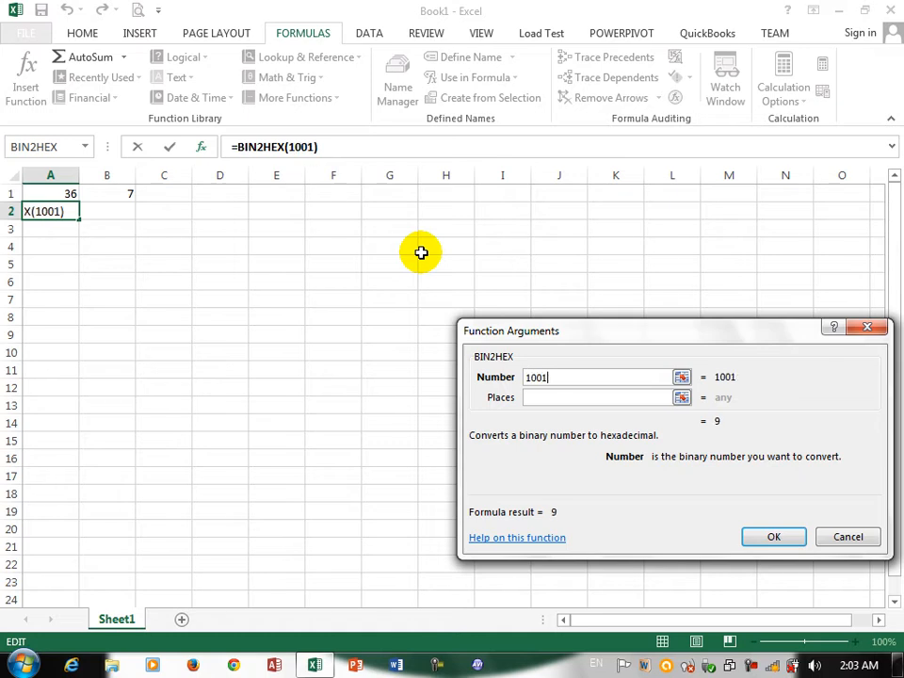
left_click(753, 536)
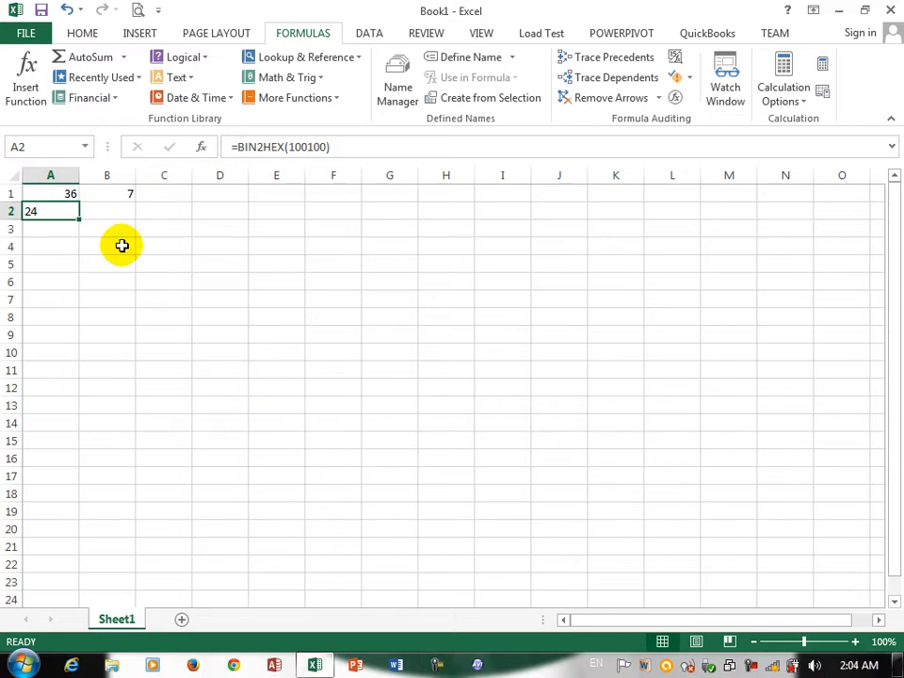
Enter the formula =BIN2HEX(10101010) in cell B2
left_click(100, 212)
type("=bin")
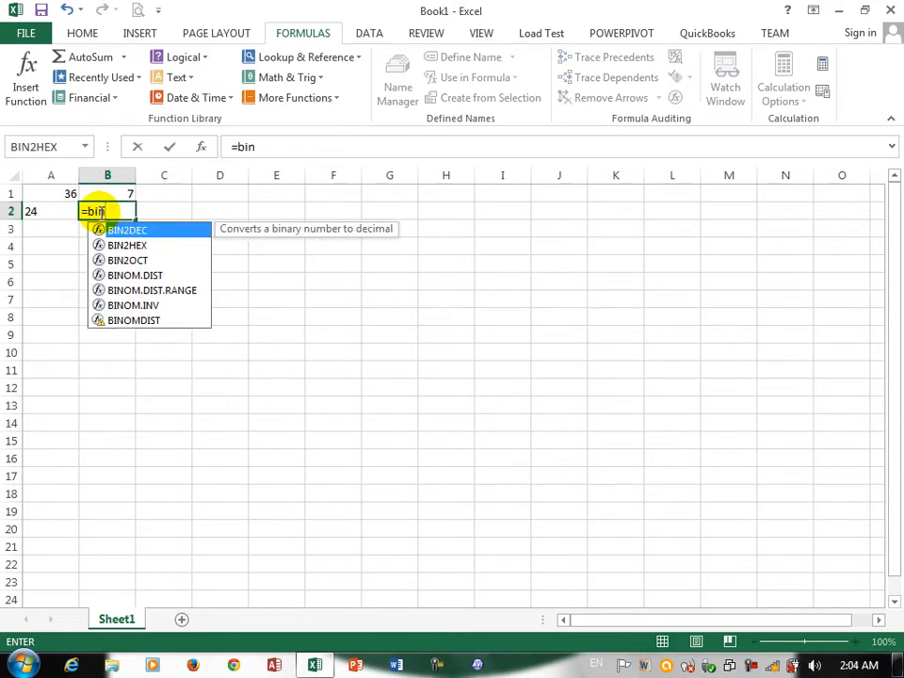
key("Down")
key("Tab")
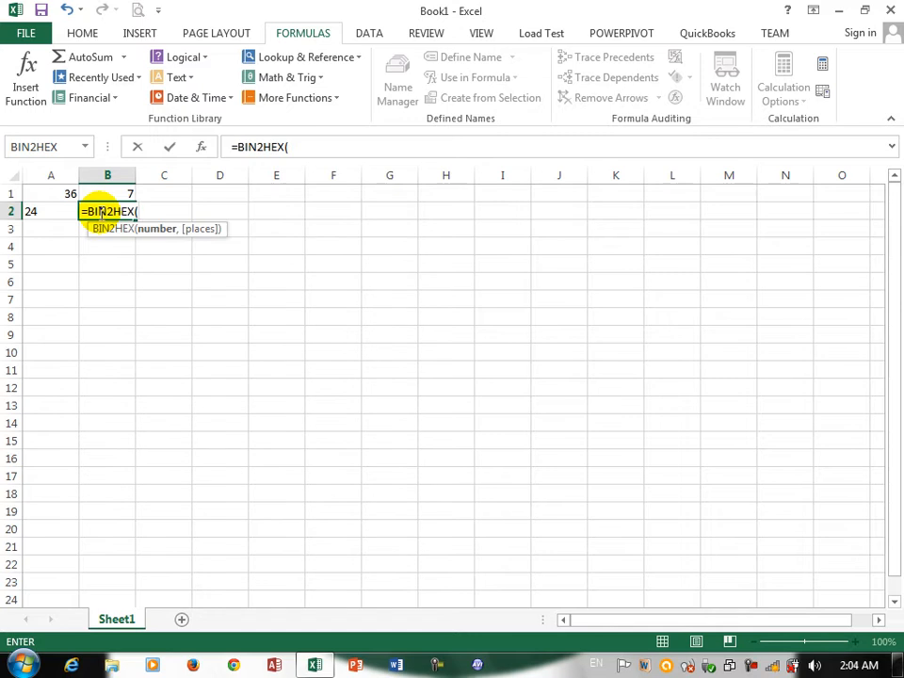
type("10101010)")
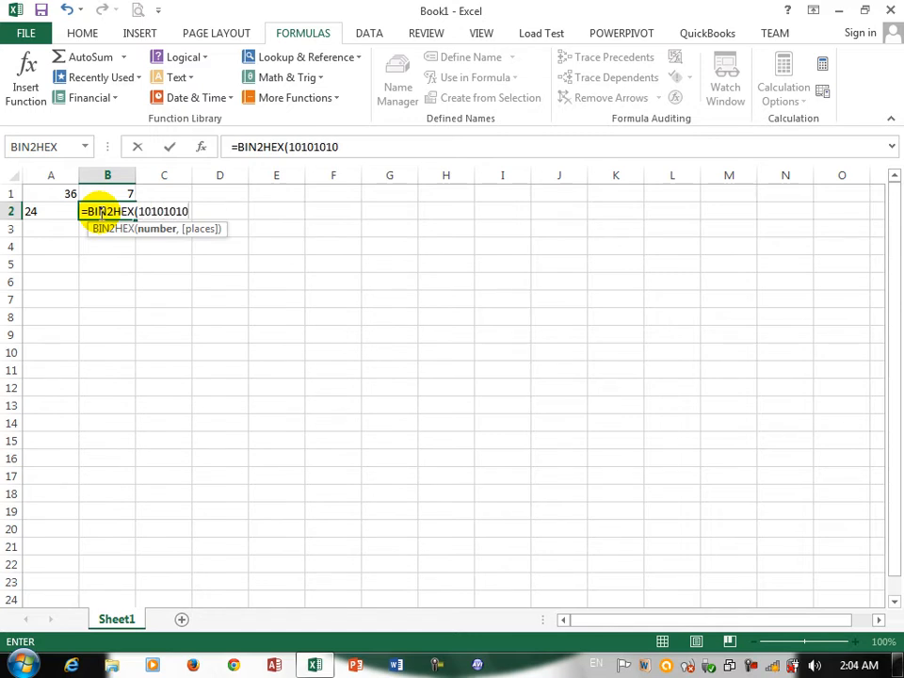
key("Return")
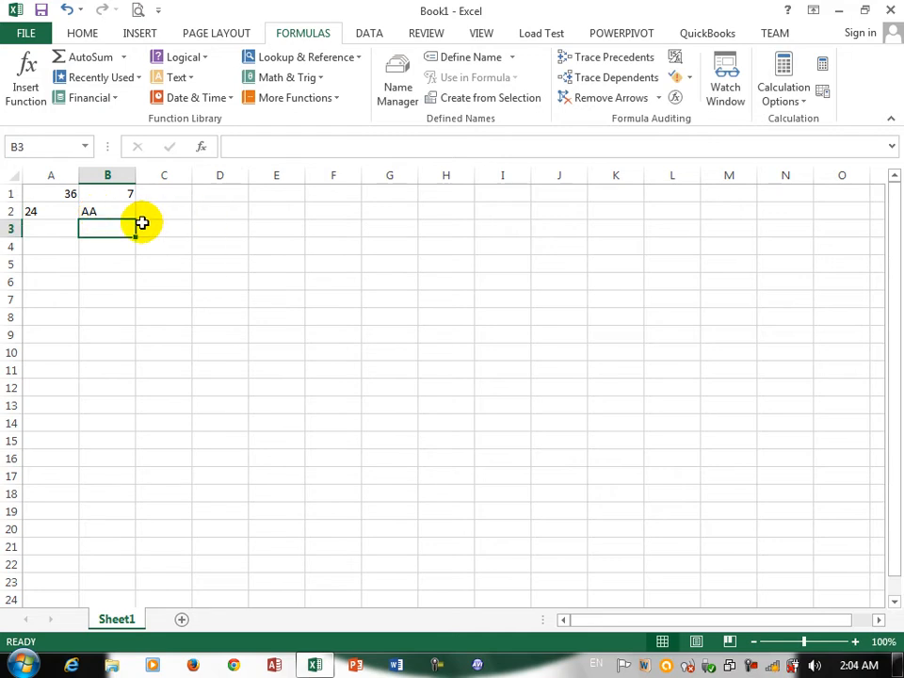
Insert the BIN2OCT engineering function in cell A3 to convert binary 1010 to octal, leaving the places argument empty
left_click(66, 228)
left_click(315, 101)
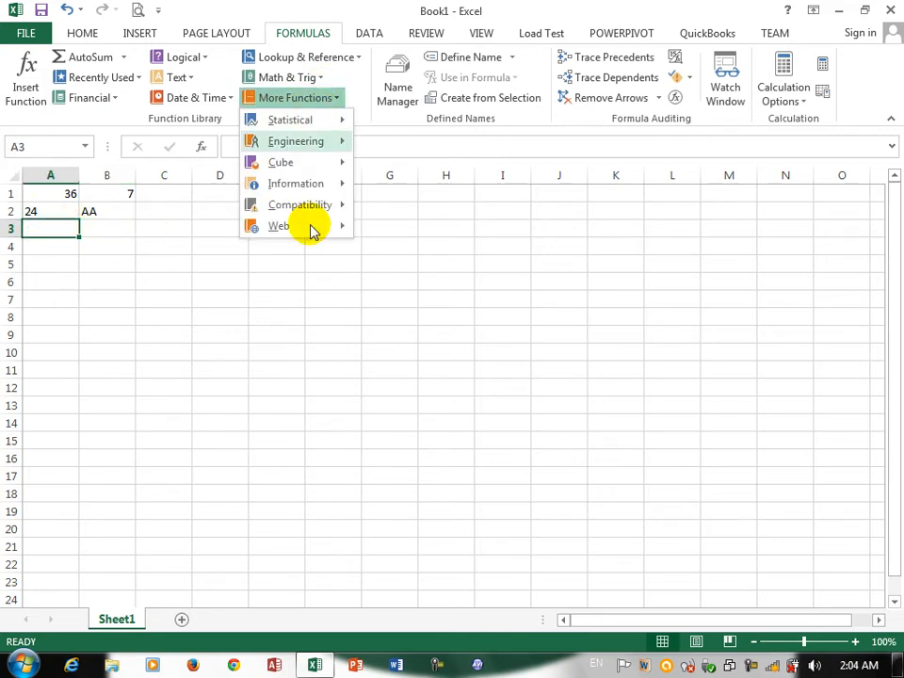
mouse_move(314, 143)
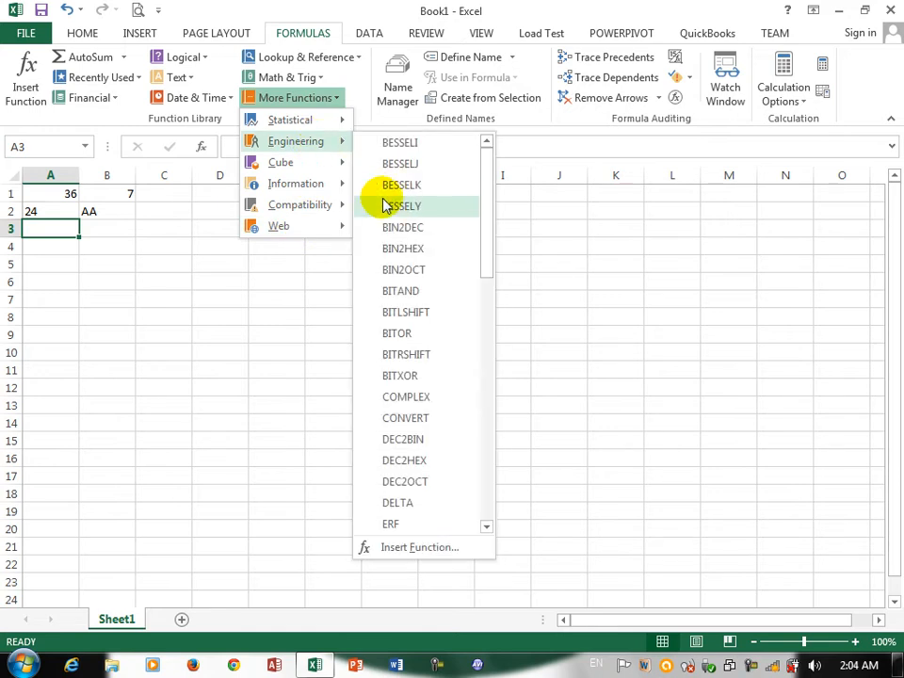
left_click(424, 271)
type("10102")
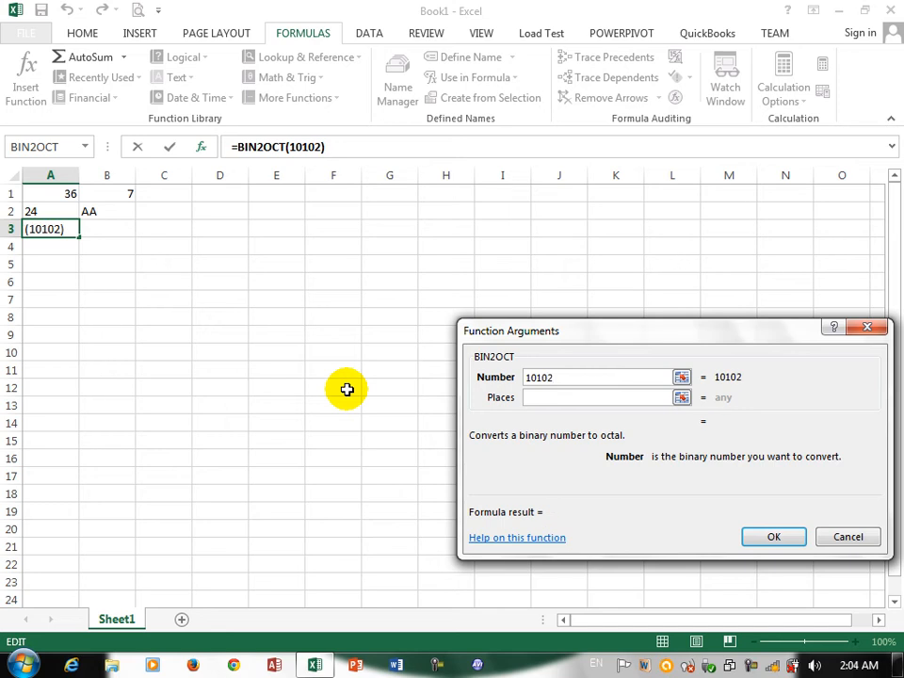
key("BackSpace")
left_click(774, 536)
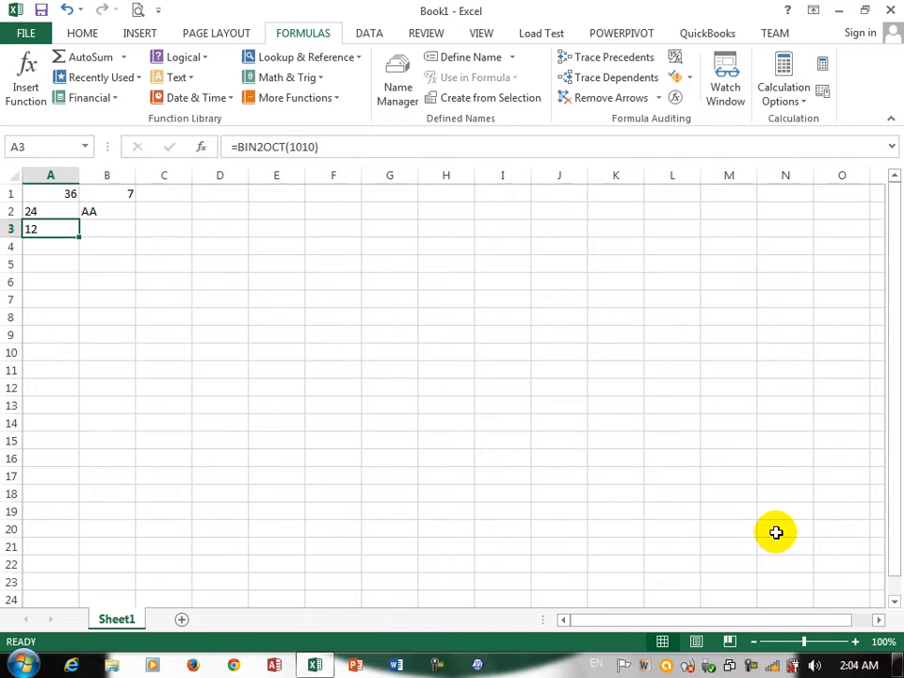
Enter a BIN2OCT formula in cell B3 to convert a number to octal, leaving out the places argument
key("Right")
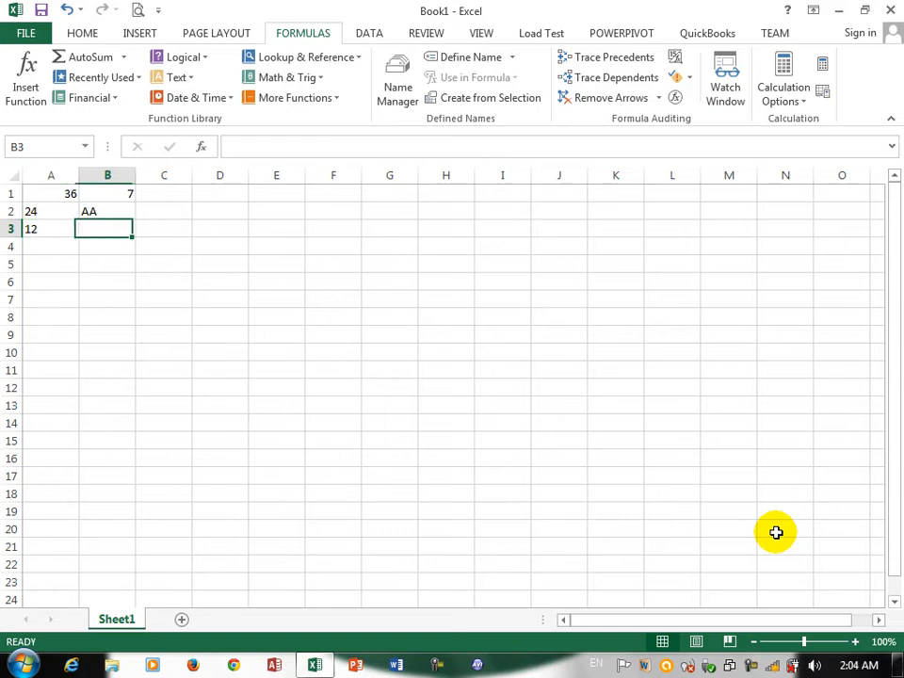
type("=")
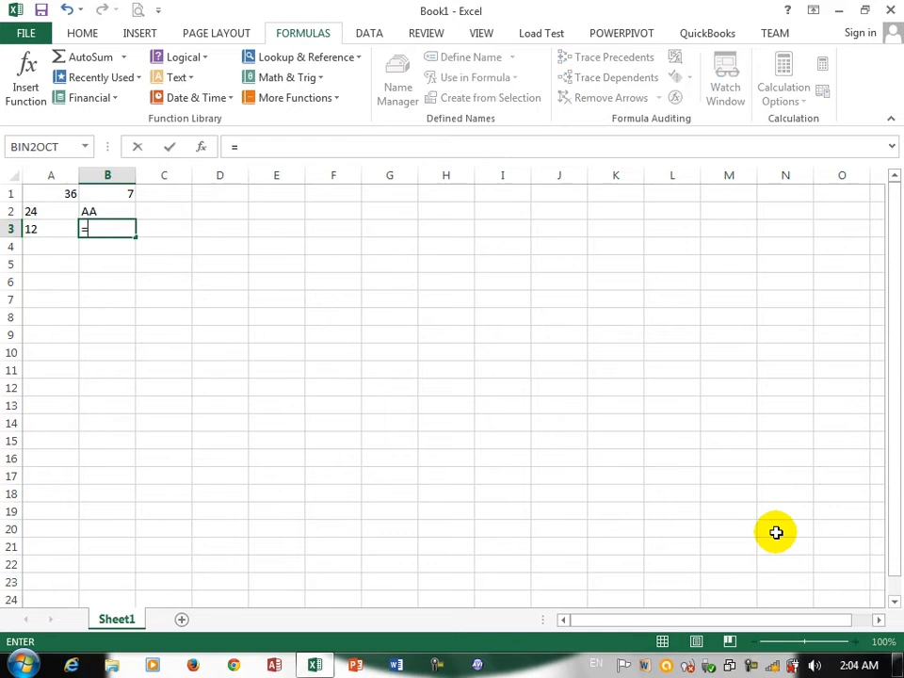
type("bin20")
key("BackSpace")
key("BackSpace")
type("2")
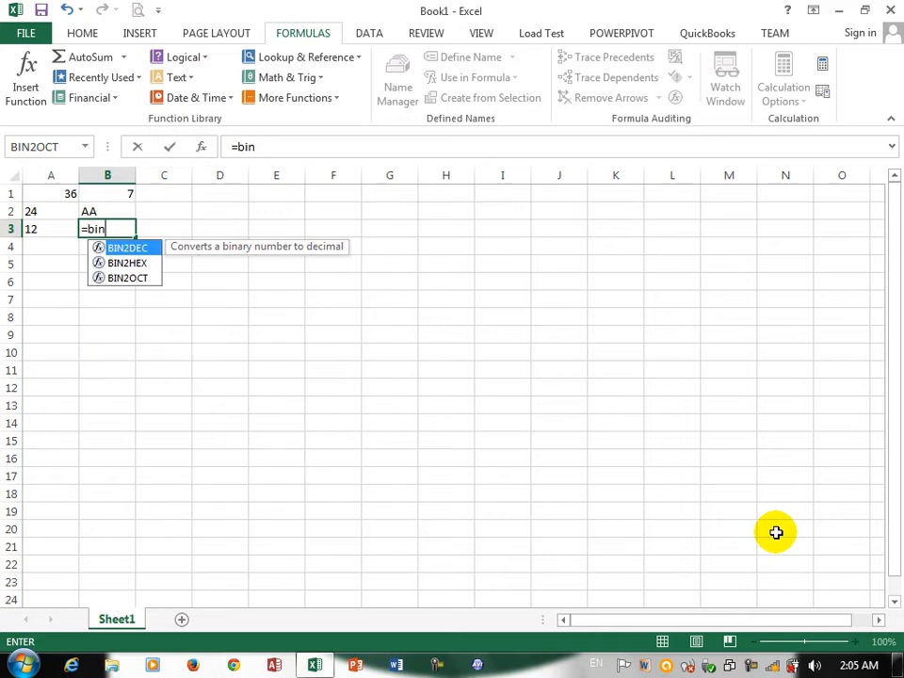
key("Down")
key("Down")
key("Tab")
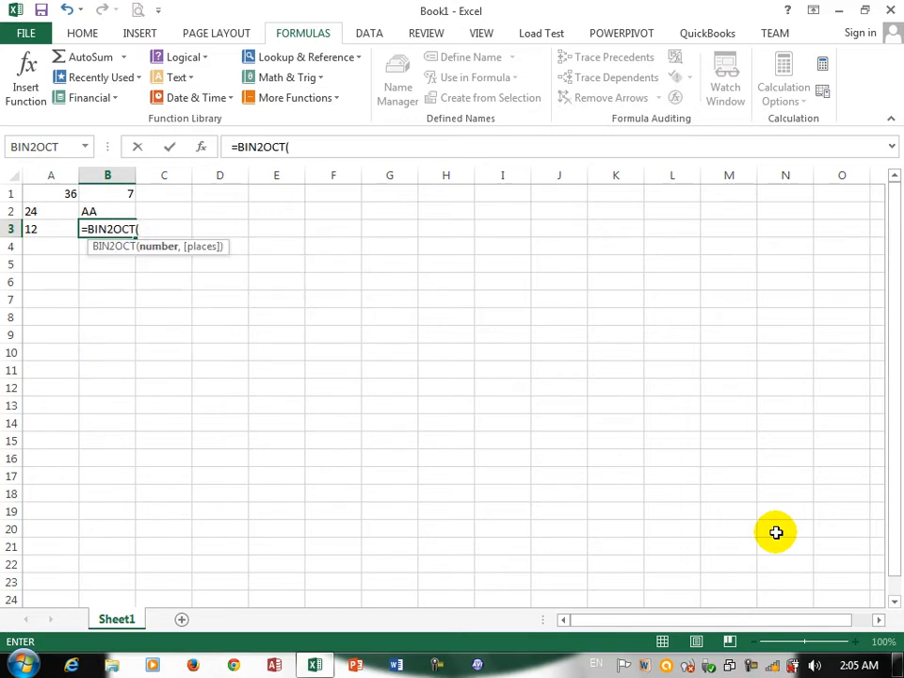
type("202")
type("10)")
key("Return")
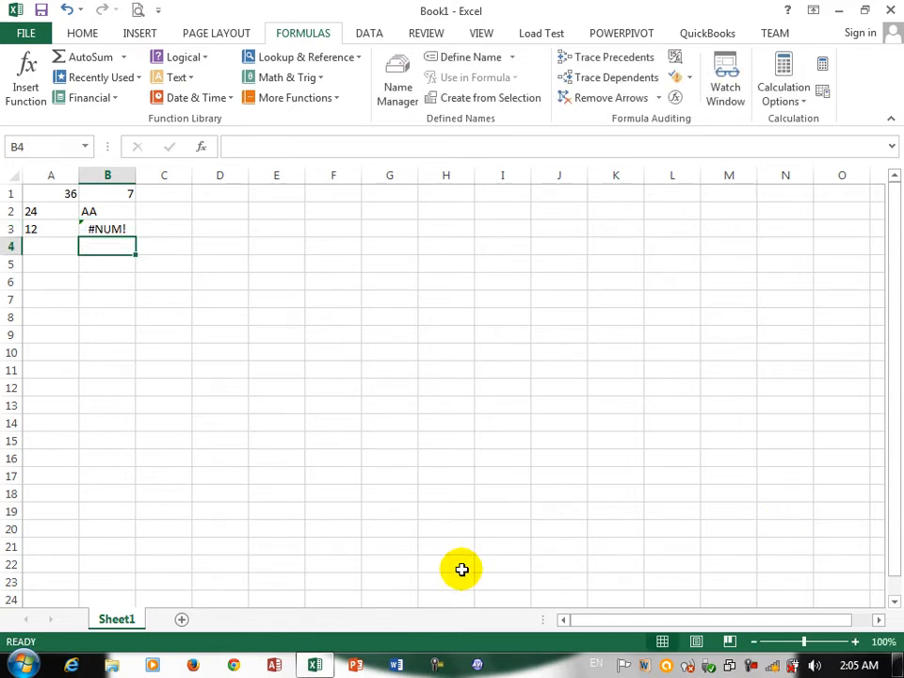
Correct the formula in cell B3 to =BIN2OCT(0010)
double_click(130, 229)
left_click(145, 229)
key("BackSpace")
type("0010)")
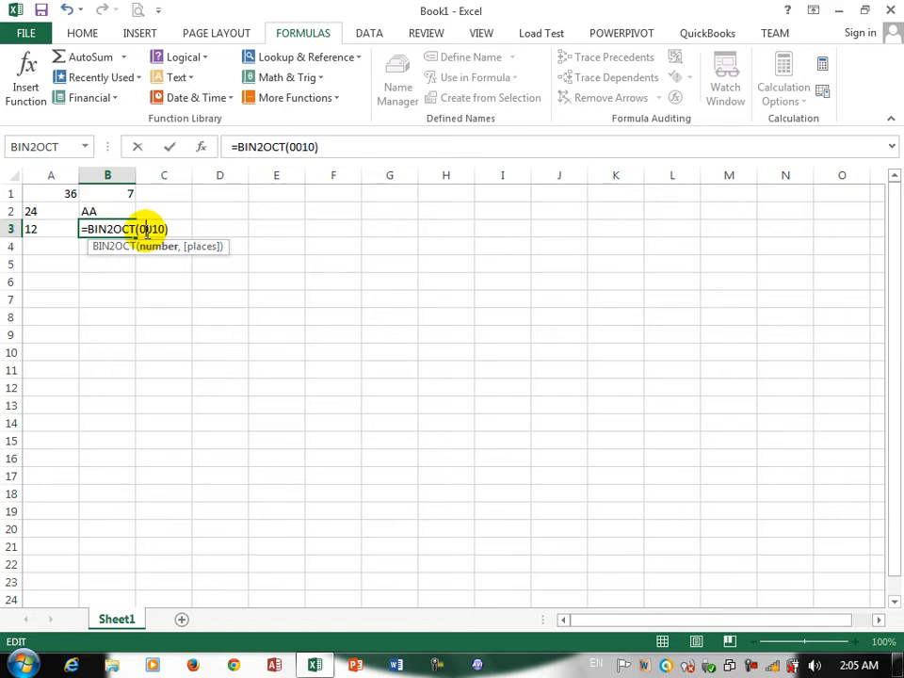
key("Return")
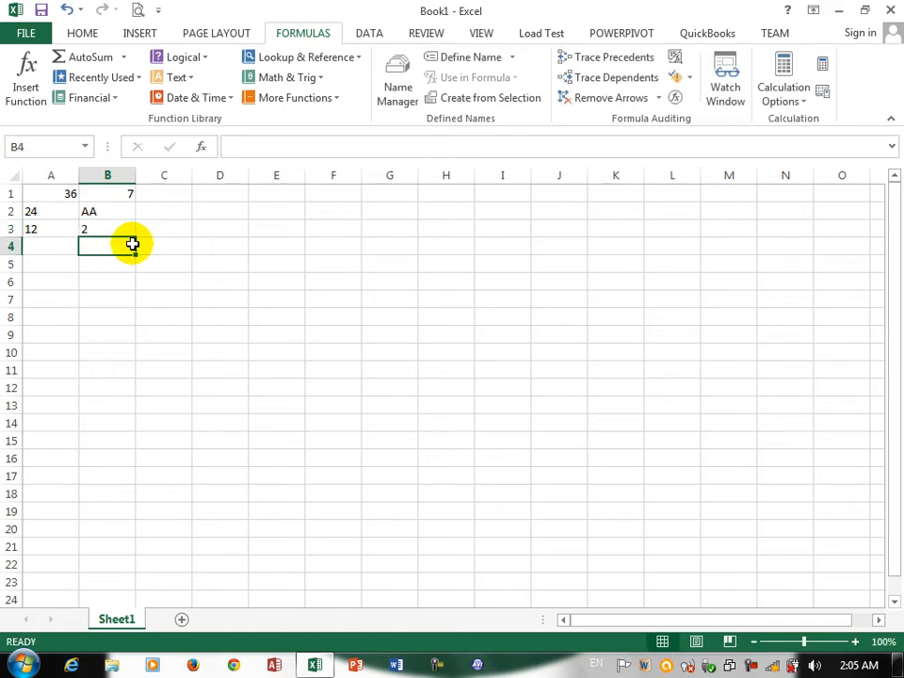
Insert the COMPLEX engineering function in cell A4 with real number 100 and imaginary number 2, leaving the suffix empty
key("Left")
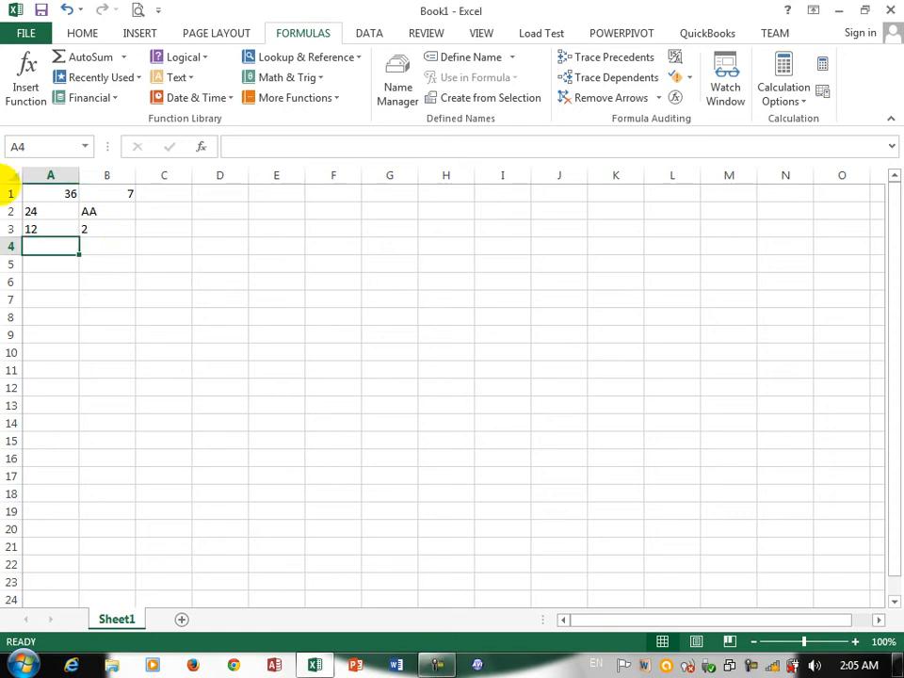
left_click(323, 100)
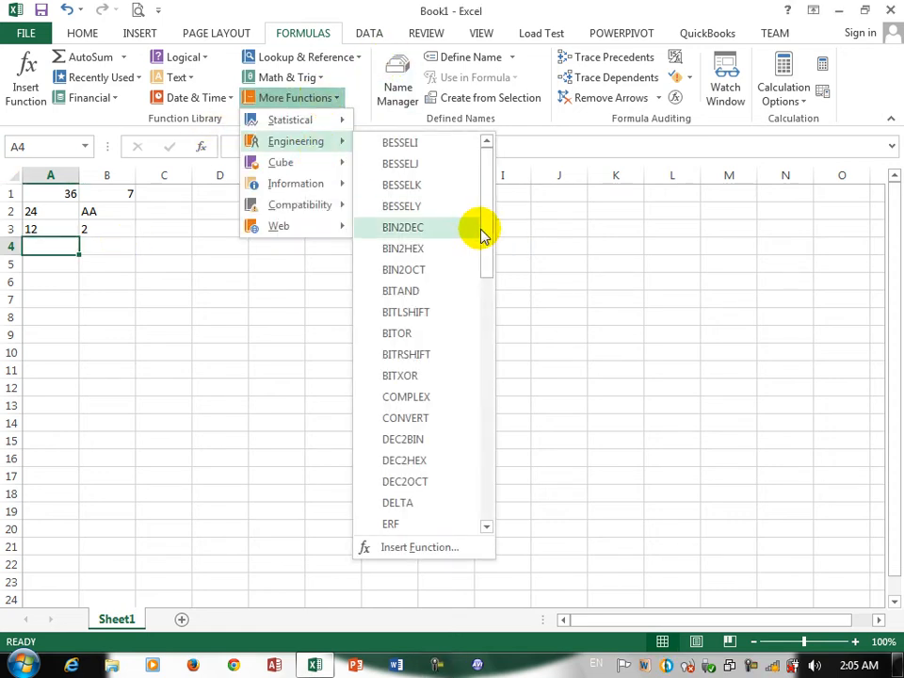
left_click_drag(484, 236, 486, 272)
left_click(407, 282)
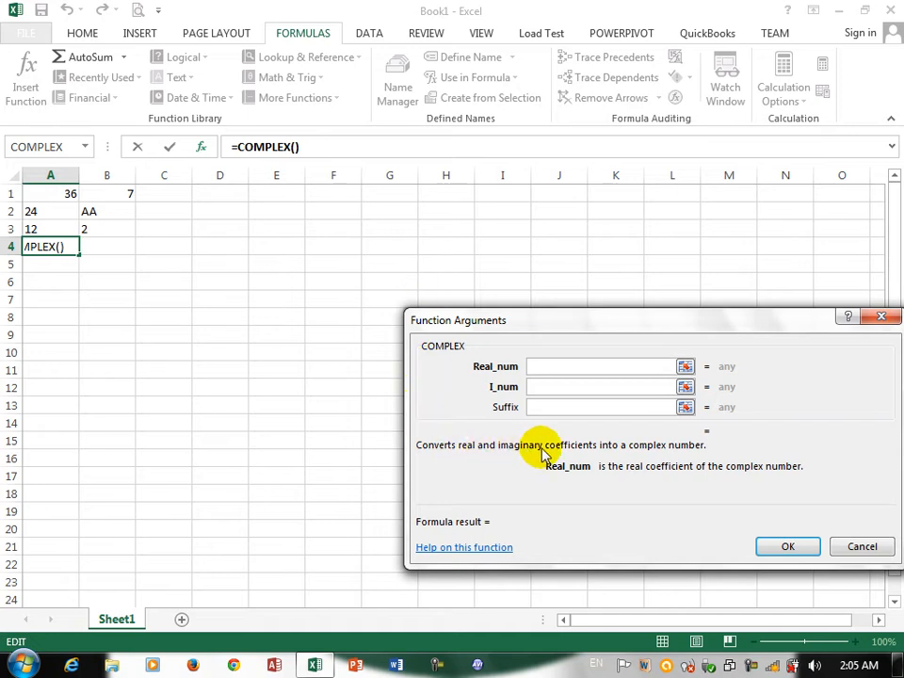
type("100")
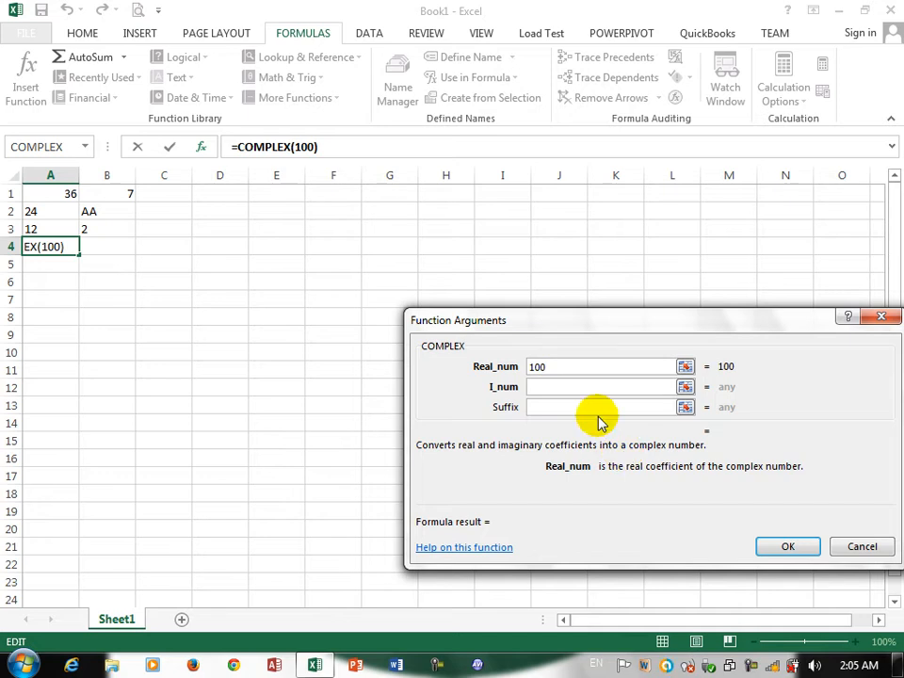
left_click(568, 387)
type("2")
left_click(790, 546)
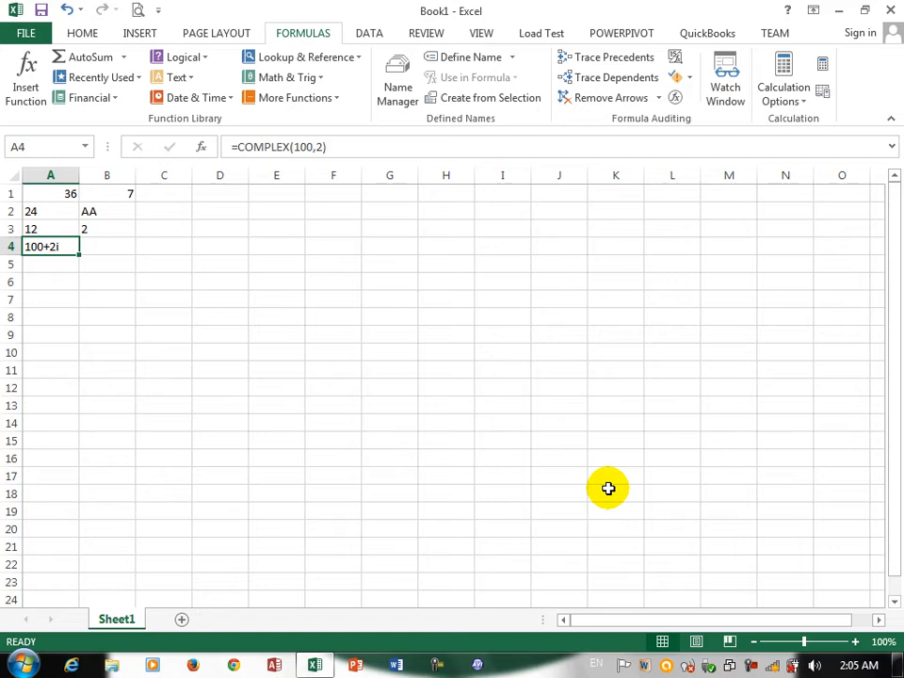
Enter the formula =COMPLEX(20,10) in cell B4
key("Right")
type("=")
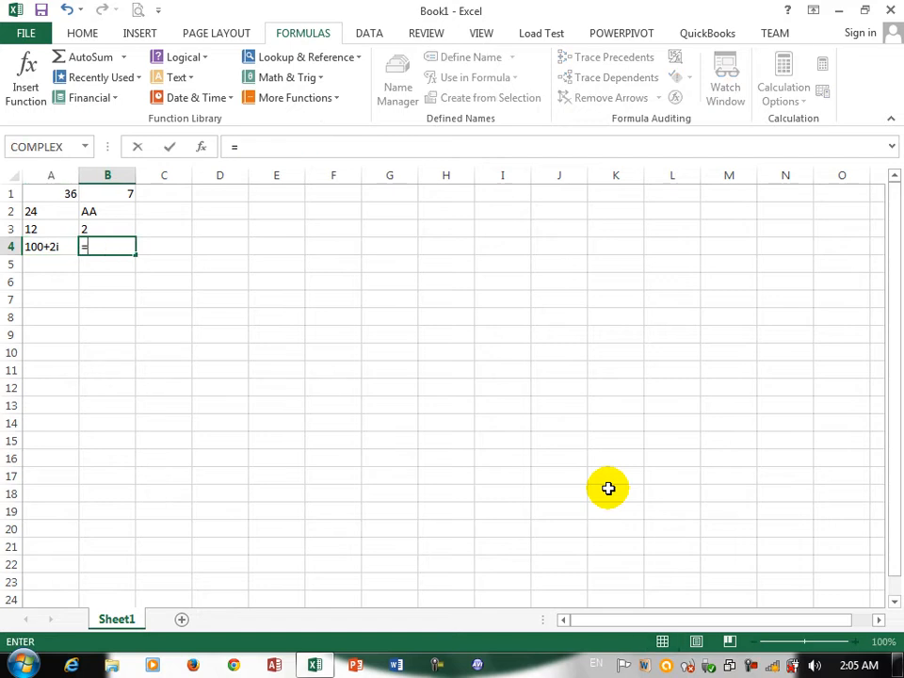
type("comp")
key("Tab")
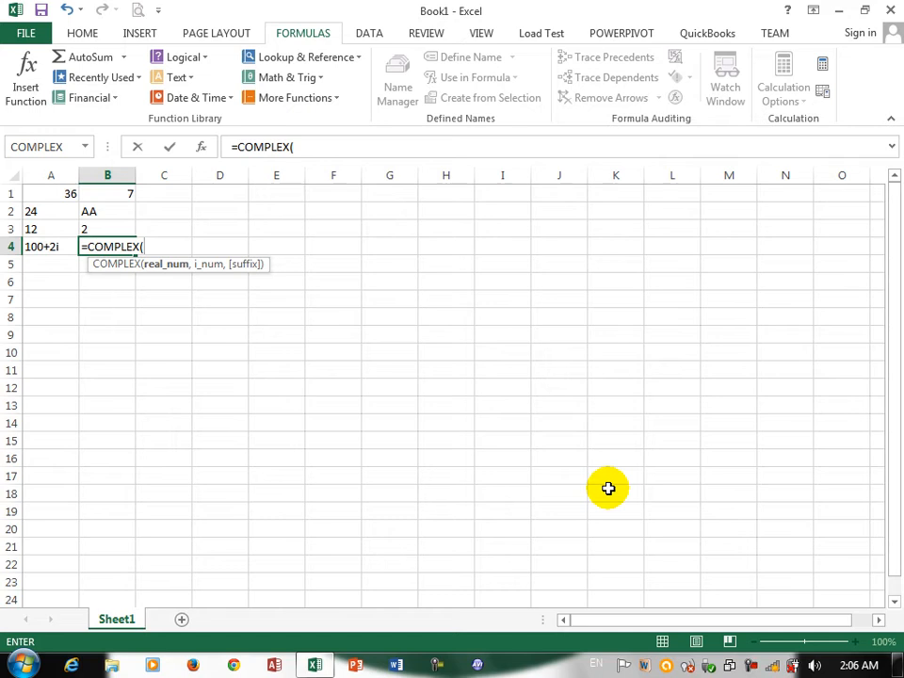
type("0,10)")
key("Return")
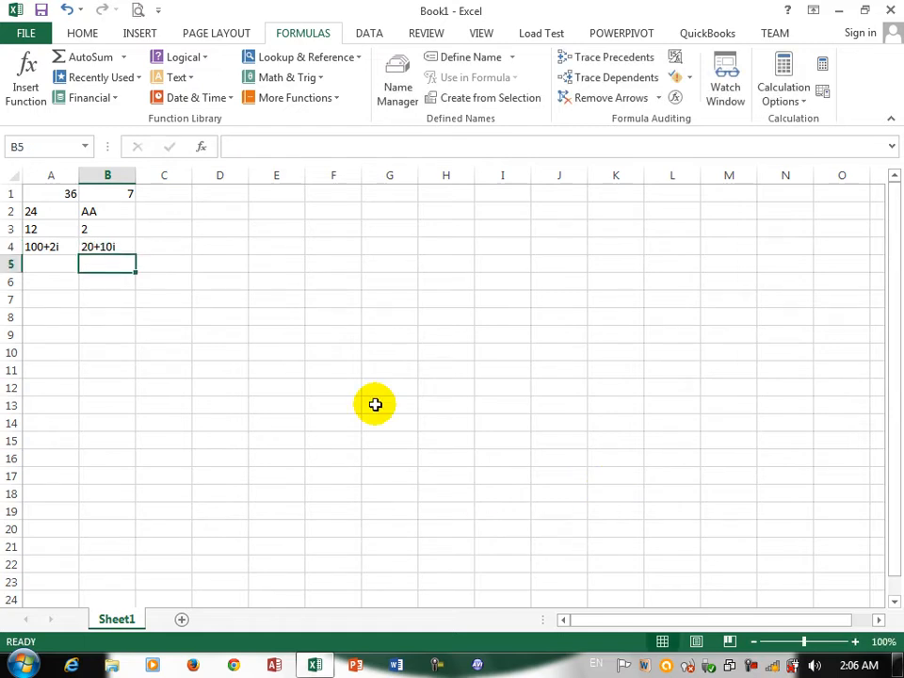
Try the CONVERT engineering function in cell A5 with number 10, from unit 1 and to unit 2, and clear the cell
key("Left")
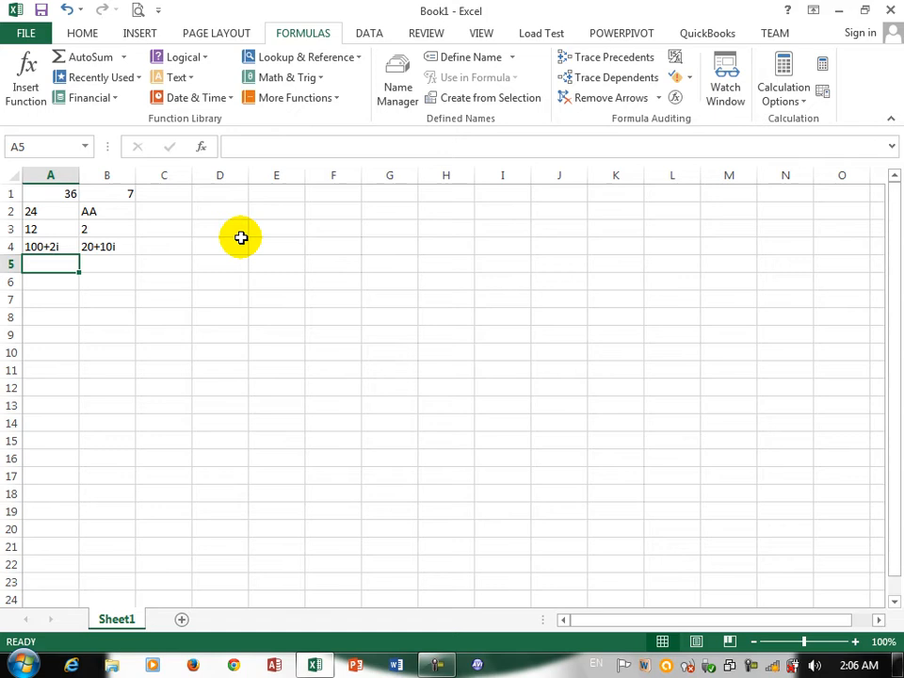
left_click(317, 97)
mouse_move(343, 145)
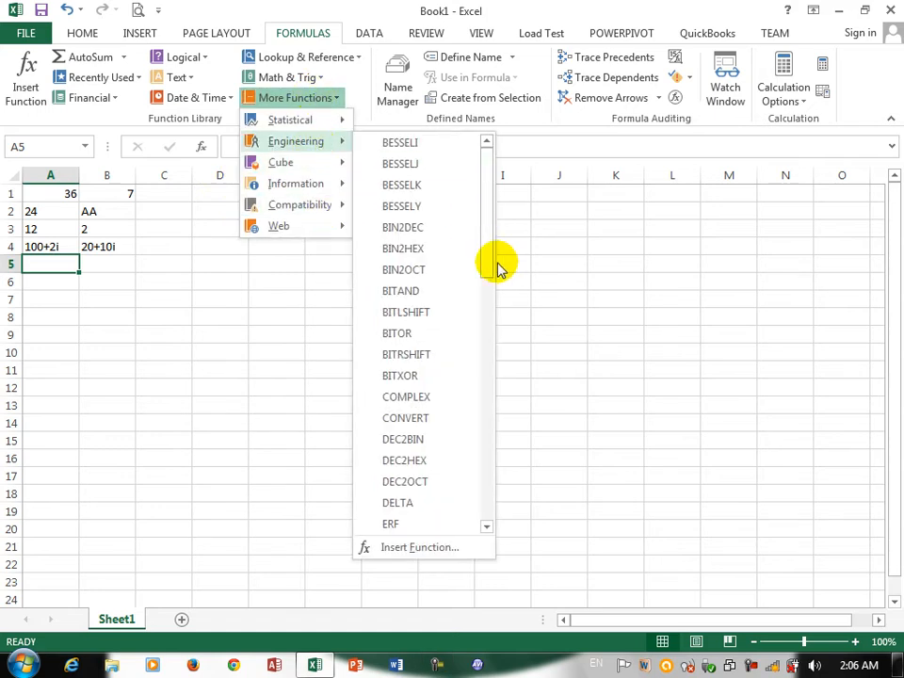
left_click(406, 418)
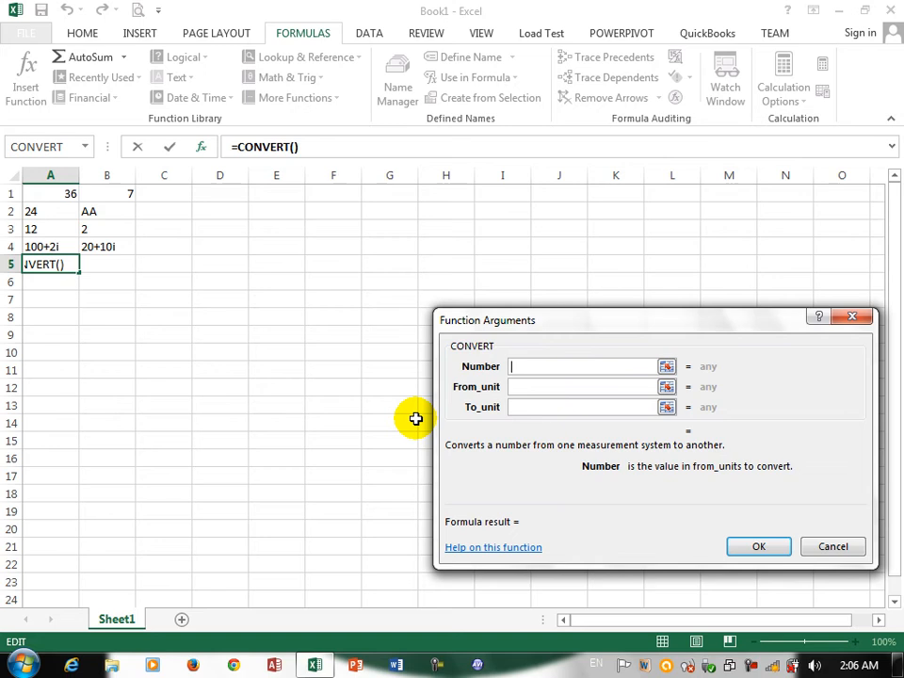
type("10")
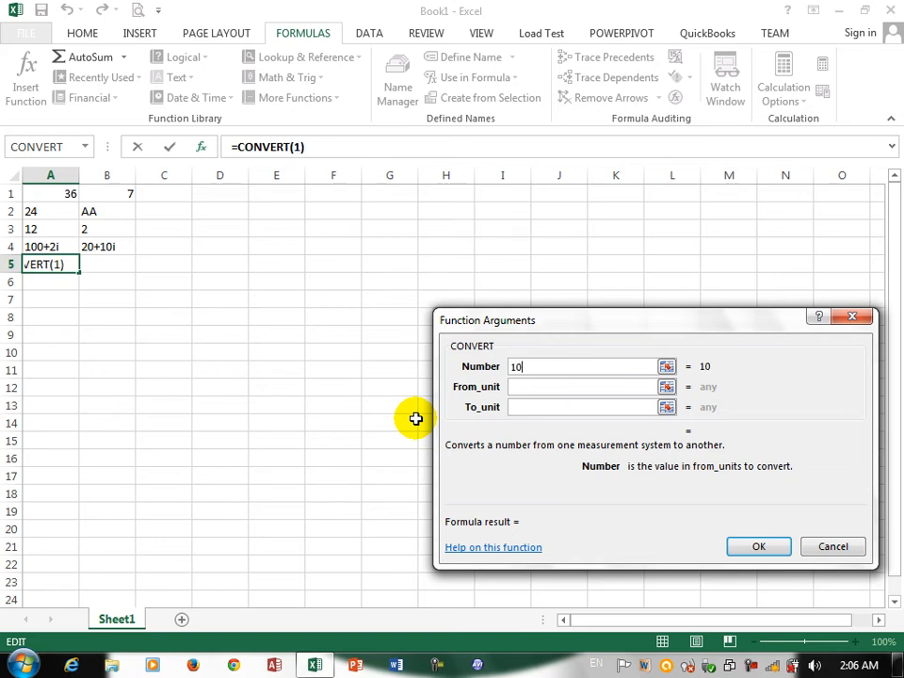
left_click(542, 387)
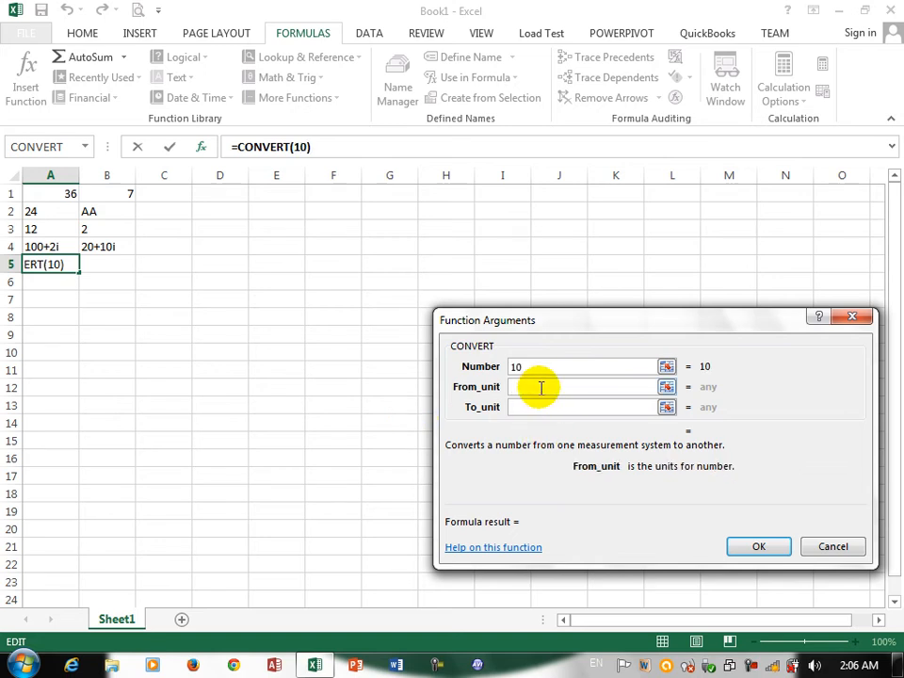
type("1")
left_click(520, 407)
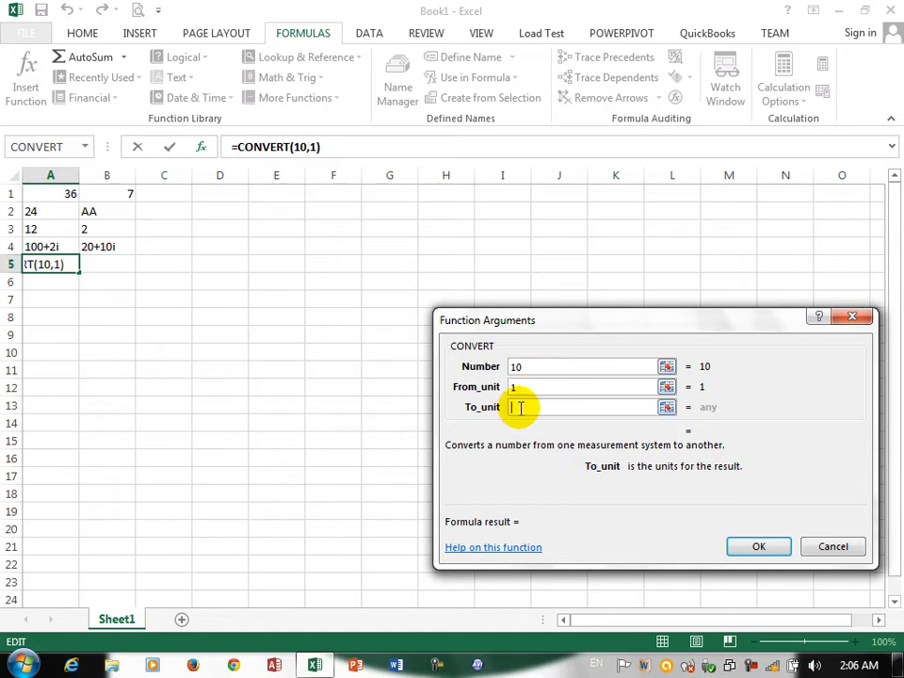
type("2")
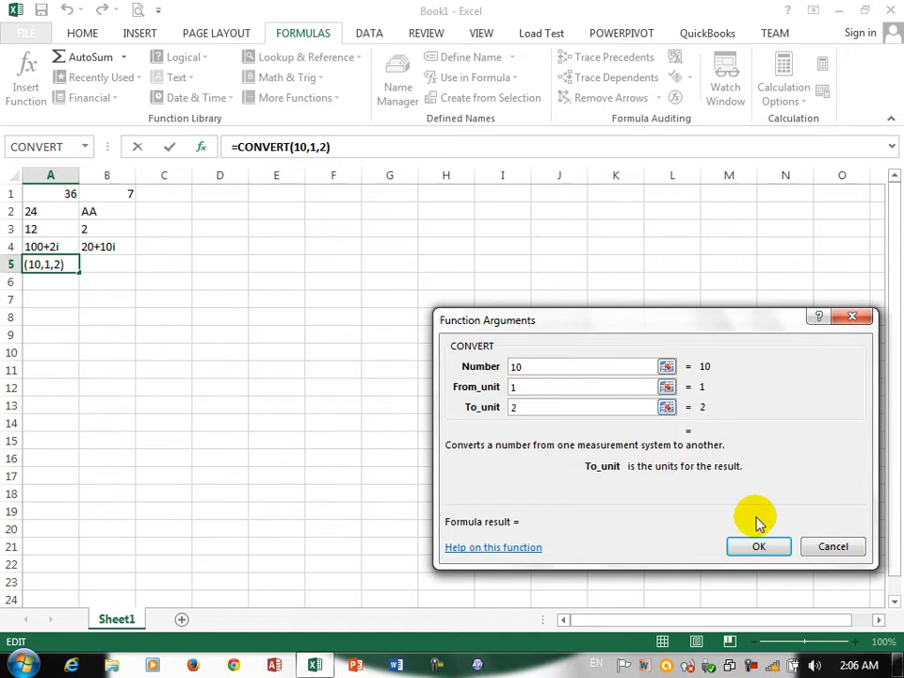
left_click(776, 551)
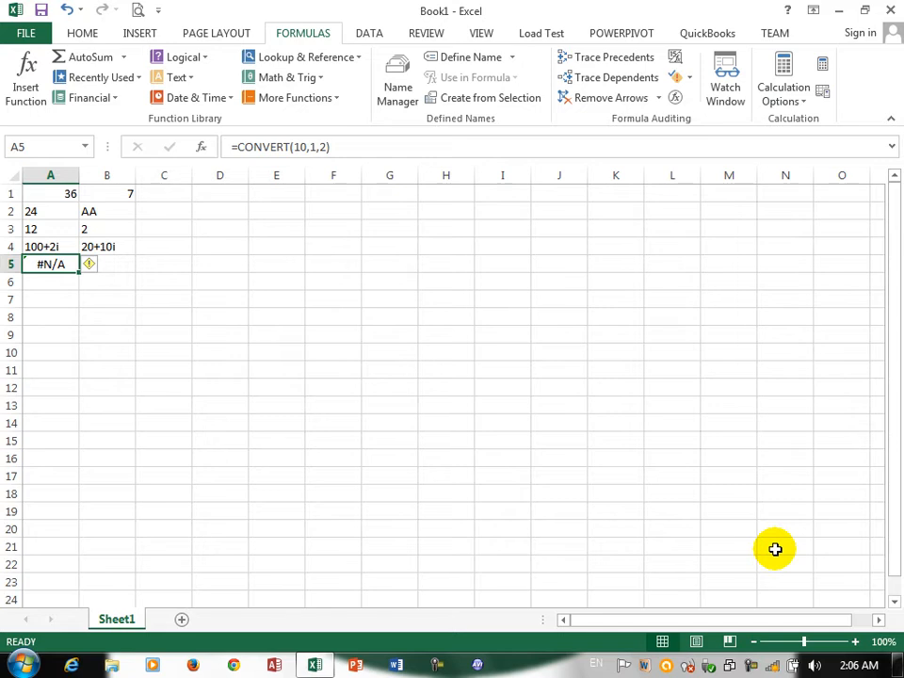
key("BackSpace")
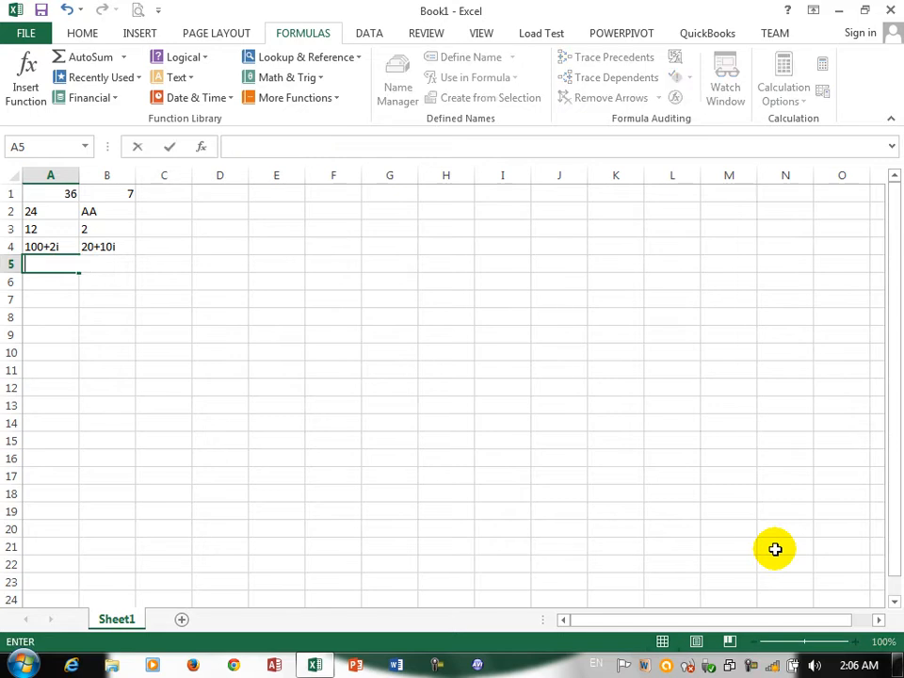
type("=cob")
key("BackSpace")
type("n")
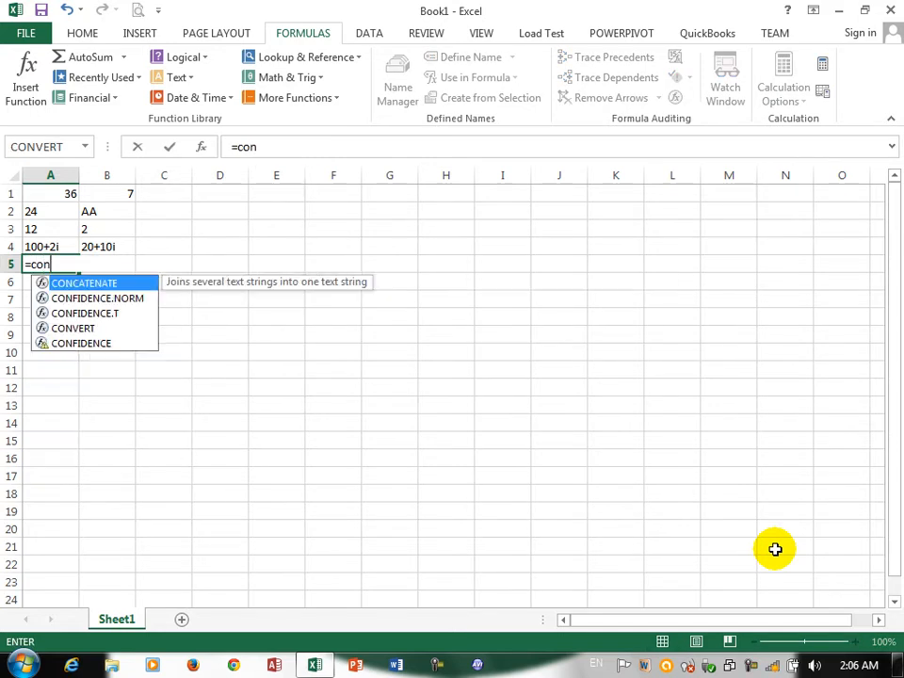
type("vet")
key("Tab")
key("Left")
key("BackSpace")
Write a CONVERT formula in cell A5 with number 10 and the units "g" and "sg", and try to commit it
type("=conve")
key("Tab")
type("10,")
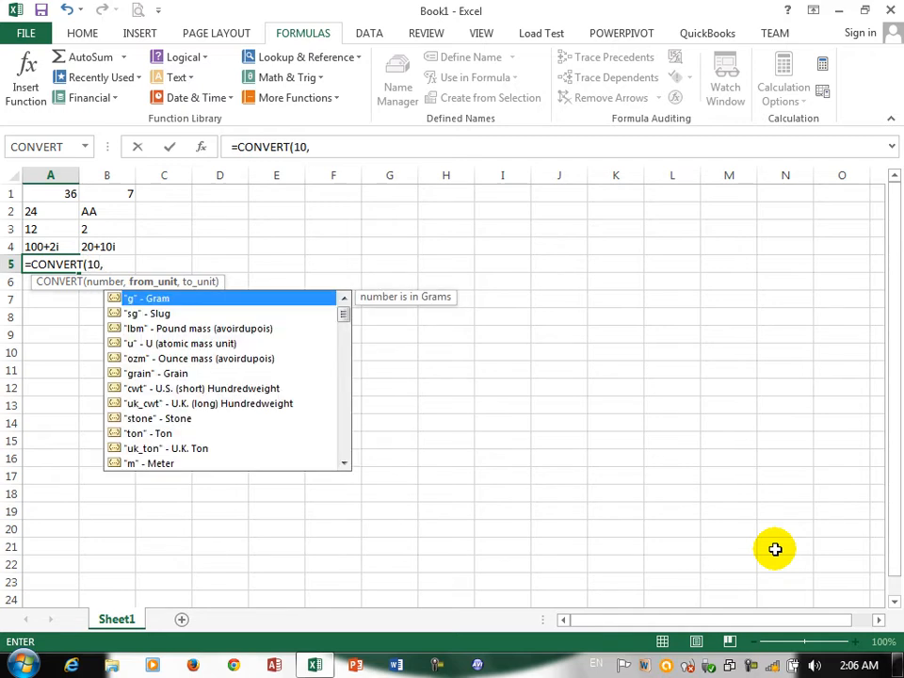
type("\"g\"m")
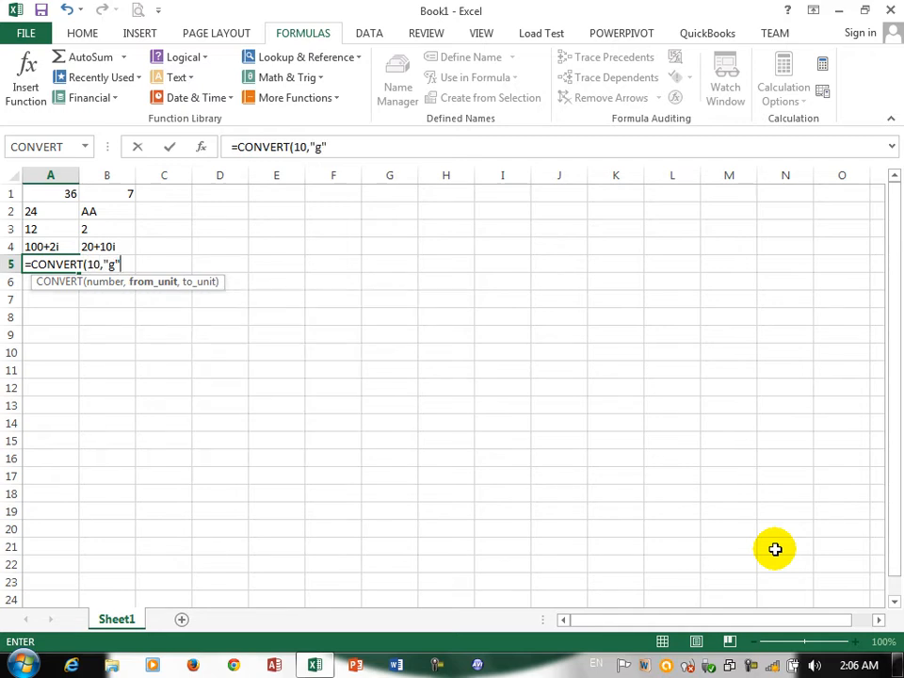
key("Down")
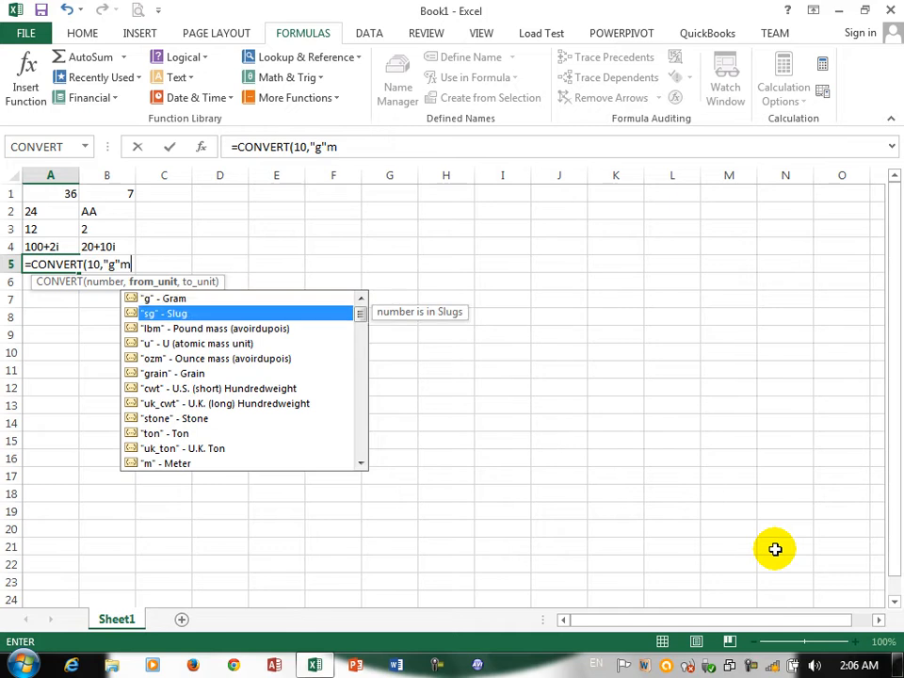
key("Tab")
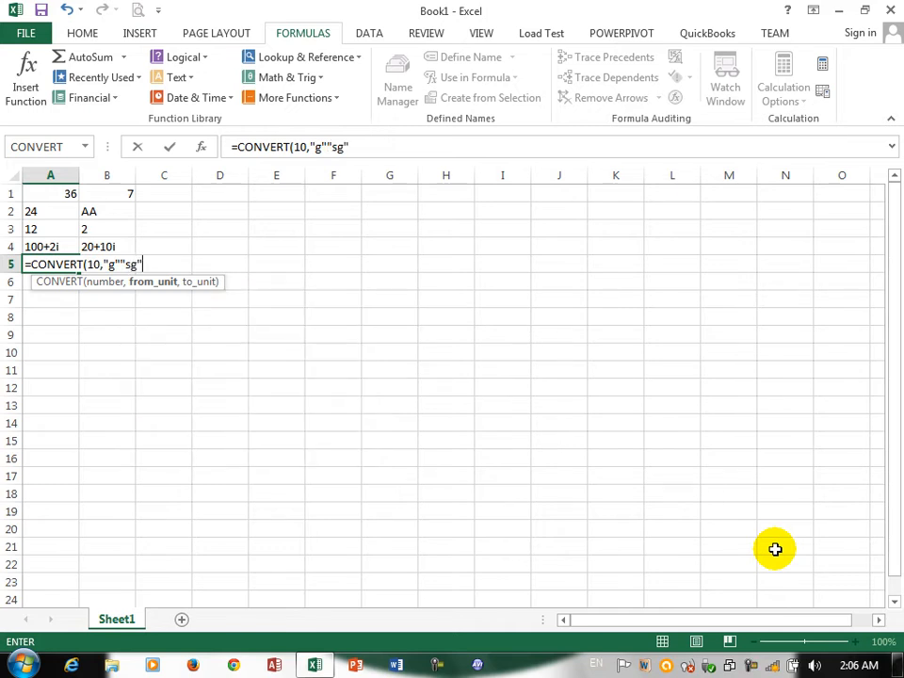
key("Return")
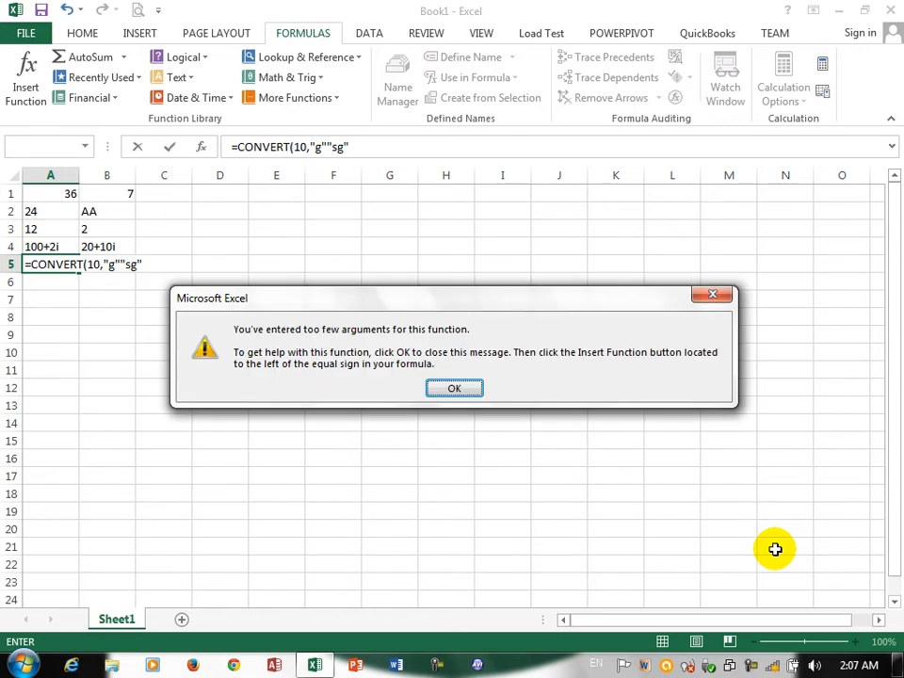
key("Return")
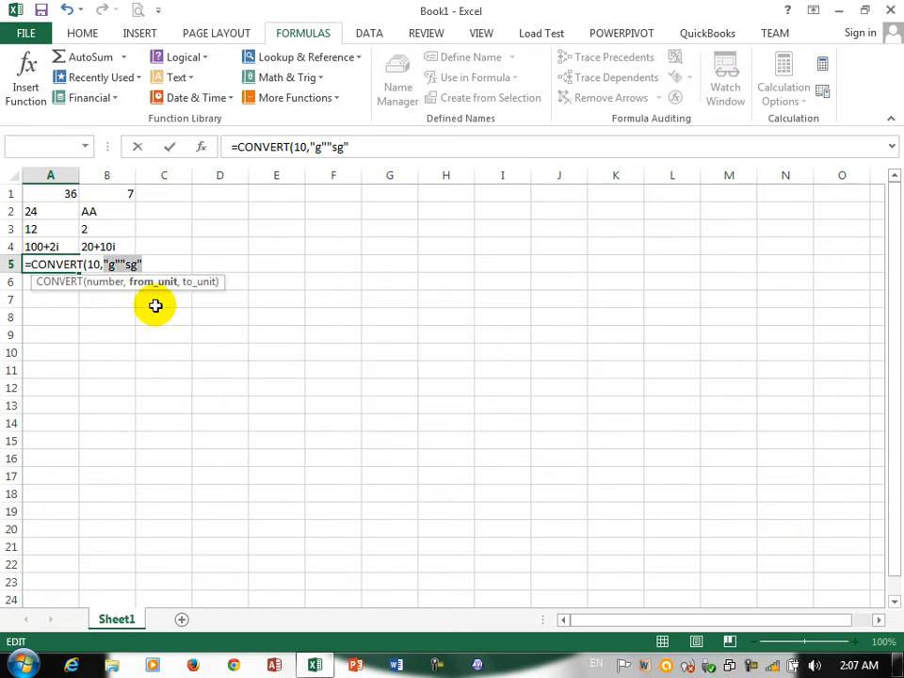
Correct the formula in cell A5 to convert 10 from grams "g" to slugs "sg", separating the two units with a comma
left_click(154, 263)
key("BackSpace")
key("BackSpace")
key("BackSpace")
key("BackSpace")
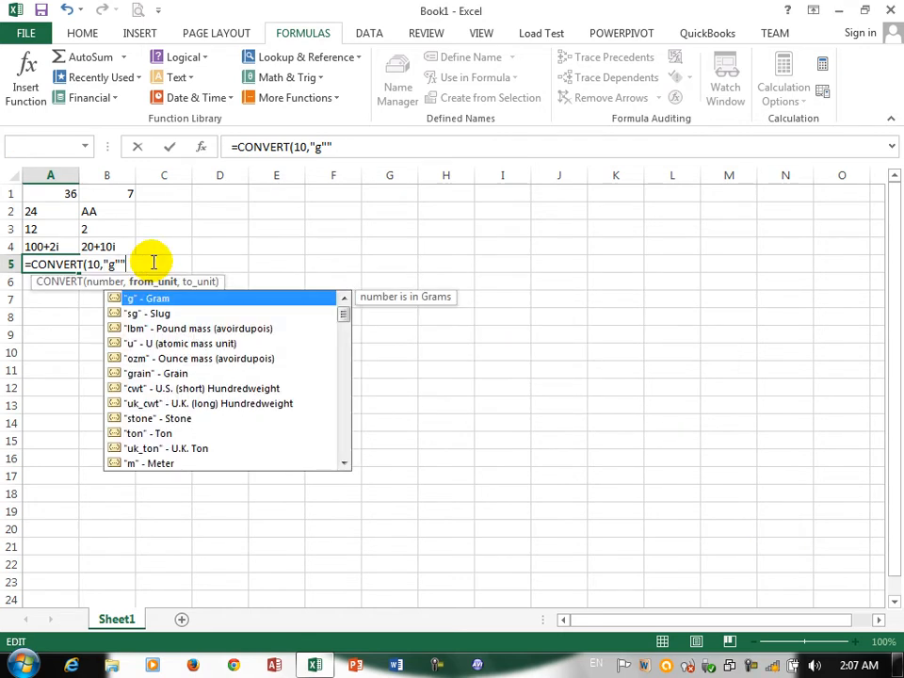
type(",")
key("Down")
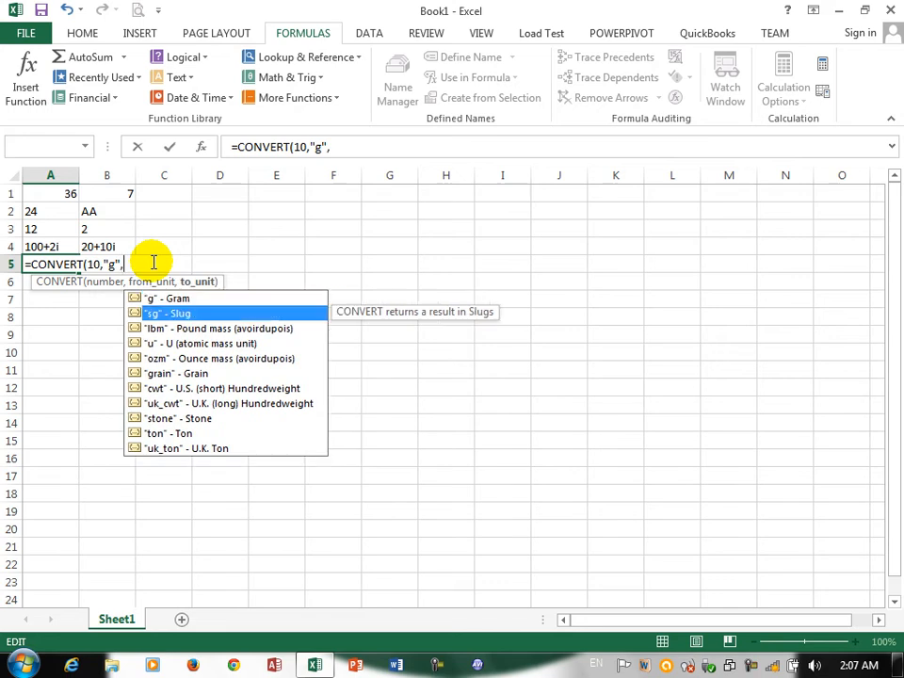
key("Tab")
key("Return")
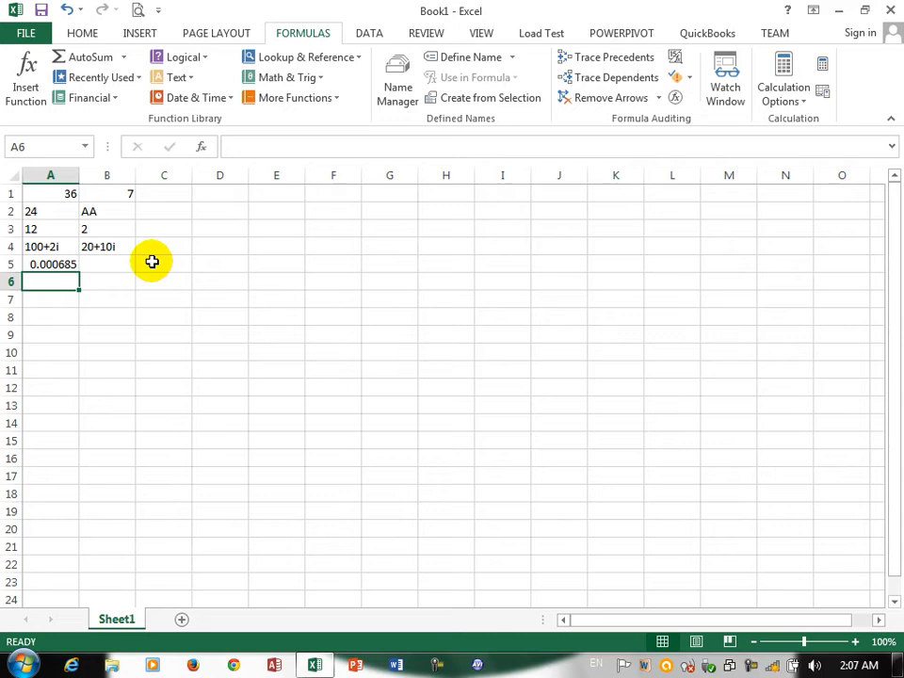
Enter a CONVERT formula in cell B5 that converts 100 from slugs "sg" to grams "g"
left_click(101, 261)
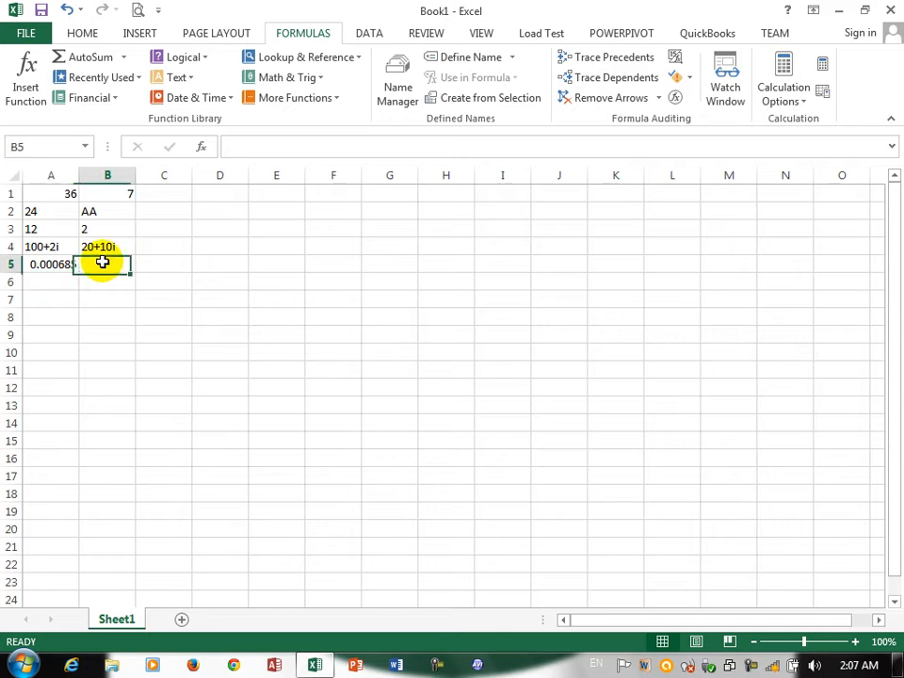
type("=cob")
key("BackSpace")
type("nve")
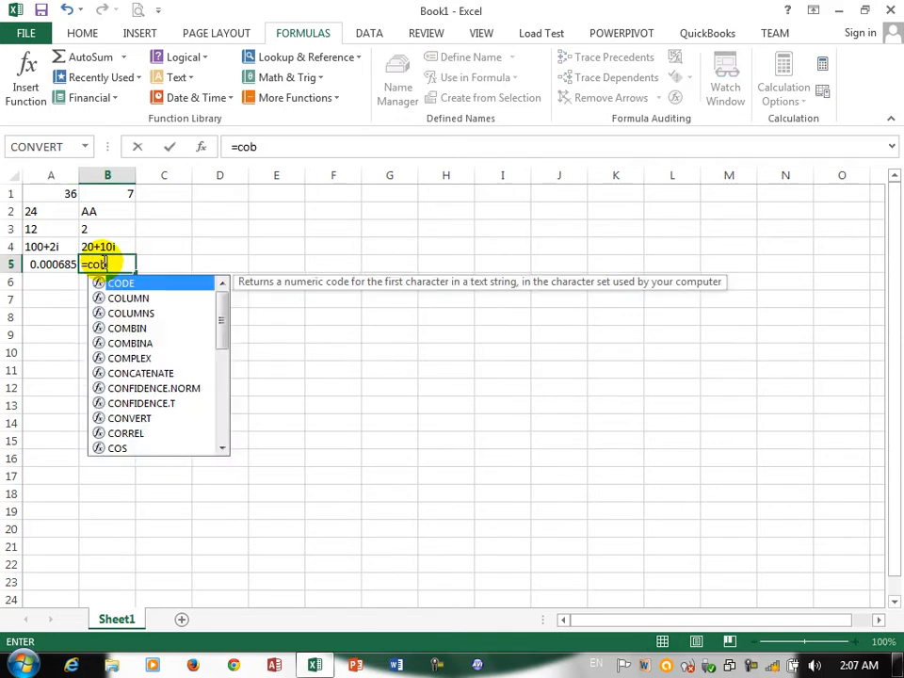
key("Tab")
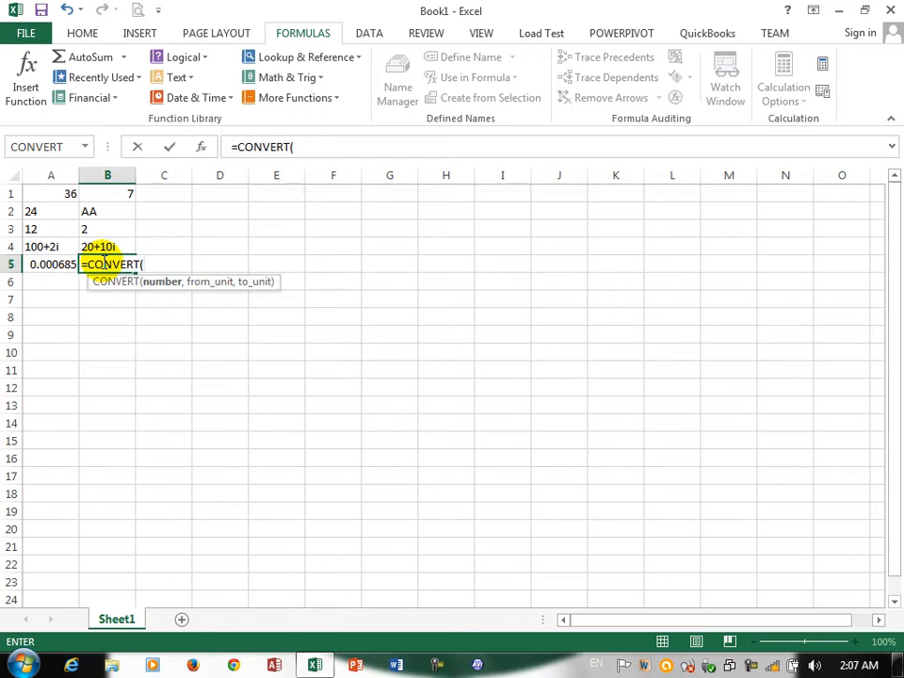
type("100,")
key("Down")
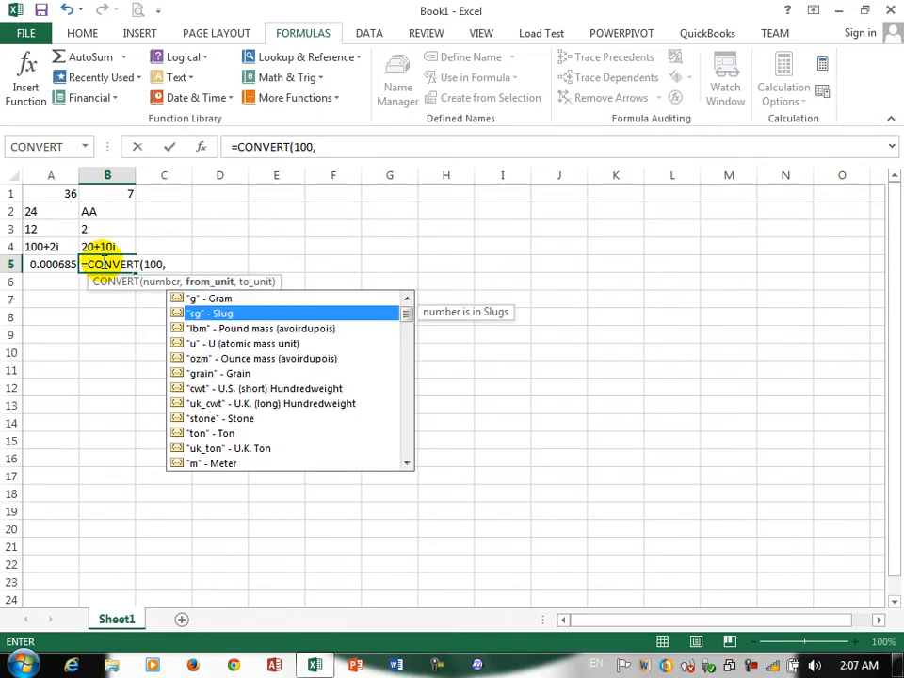
key("Tab")
type(",")
key("Down")
key("Up")
key("Tab")
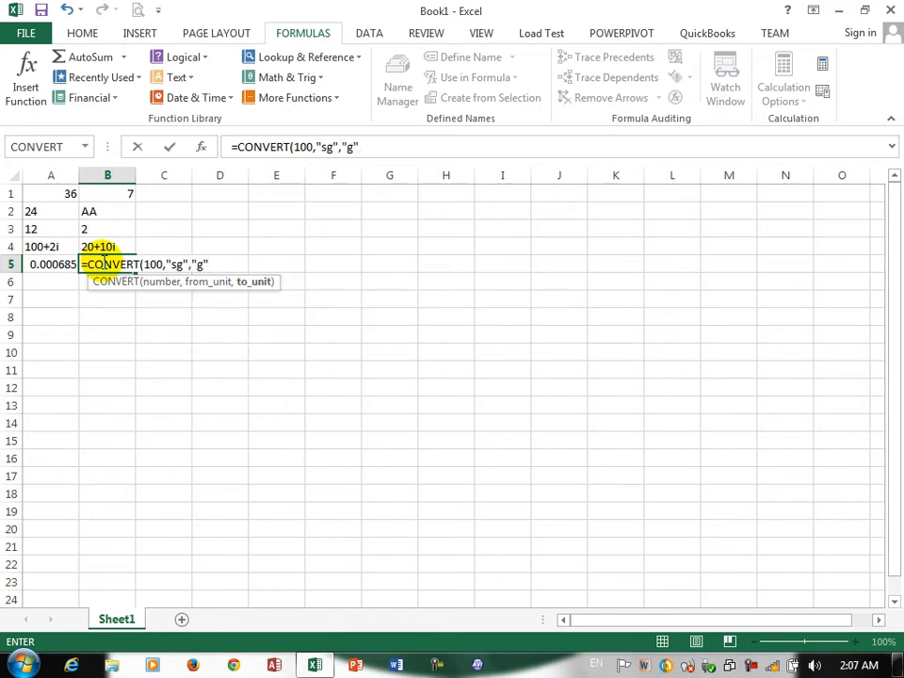
key("Return")
Enter a CONVERT formula in cell C5 that converts 100 from pounds mass "lbm" to grams "g"
left_click(155, 267)
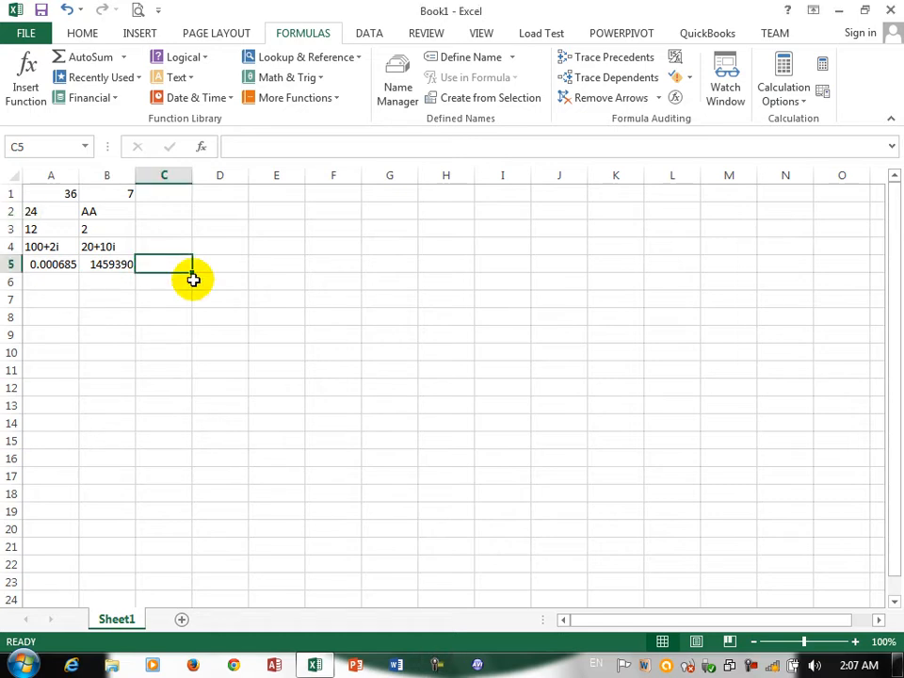
type("=conve")
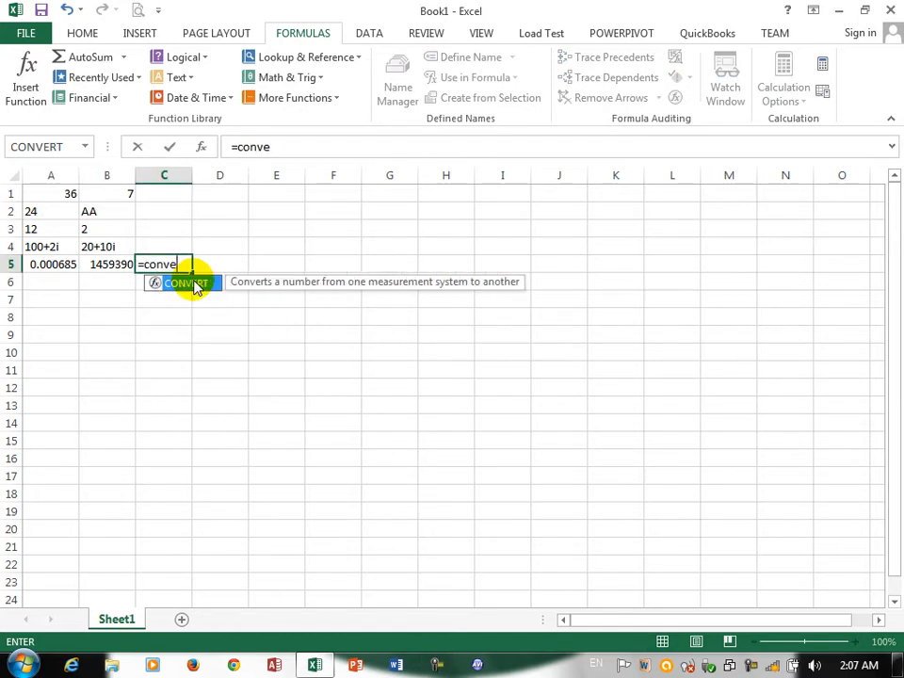
double_click(195, 283)
type("10")
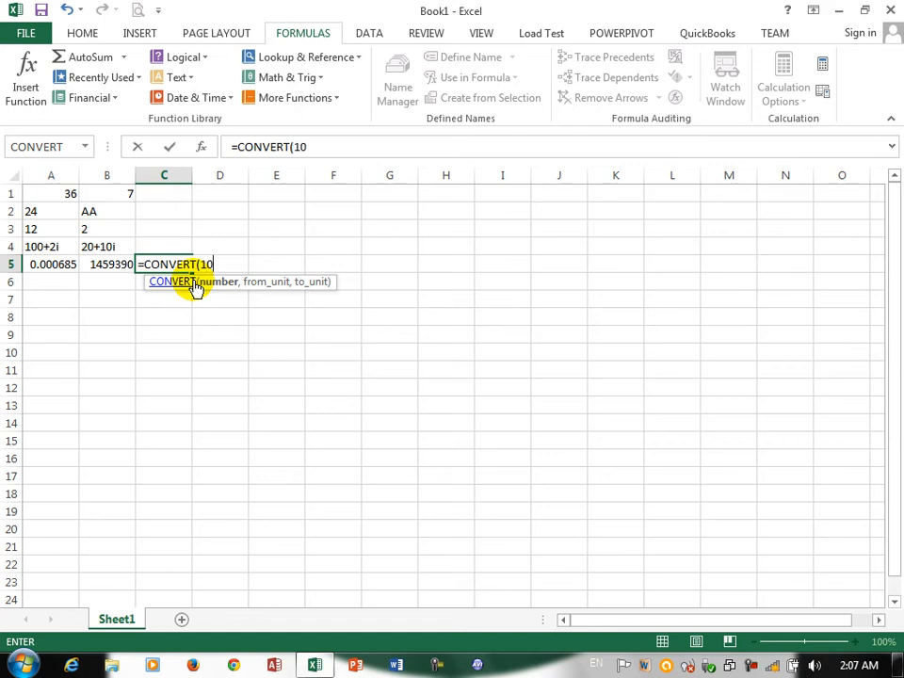
type("0,")
key("Down")
key("Down")
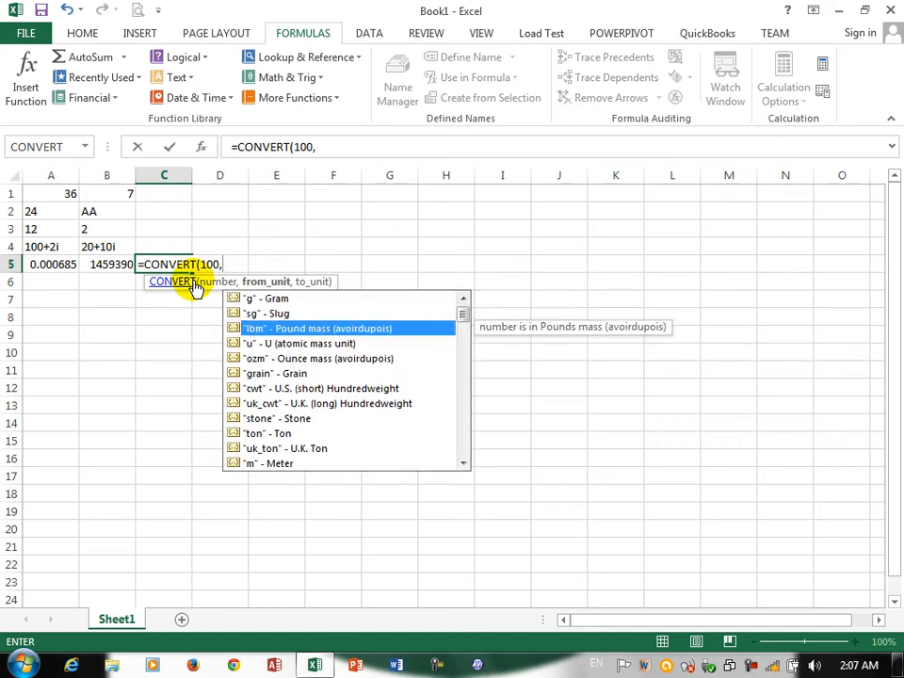
key("Tab")
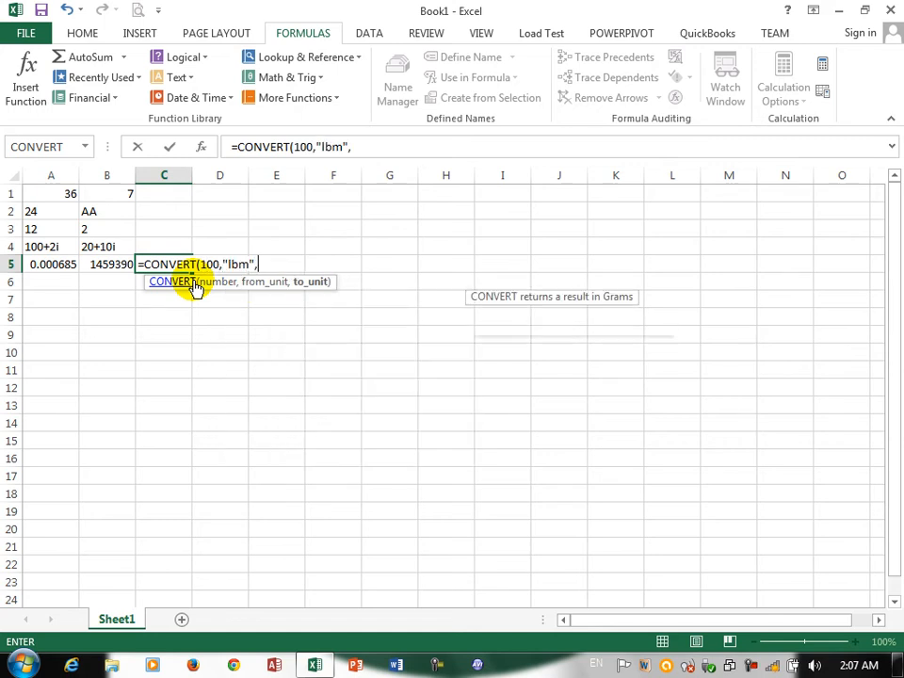
type(",")
key("Down")
key("Up")
key("Tab")
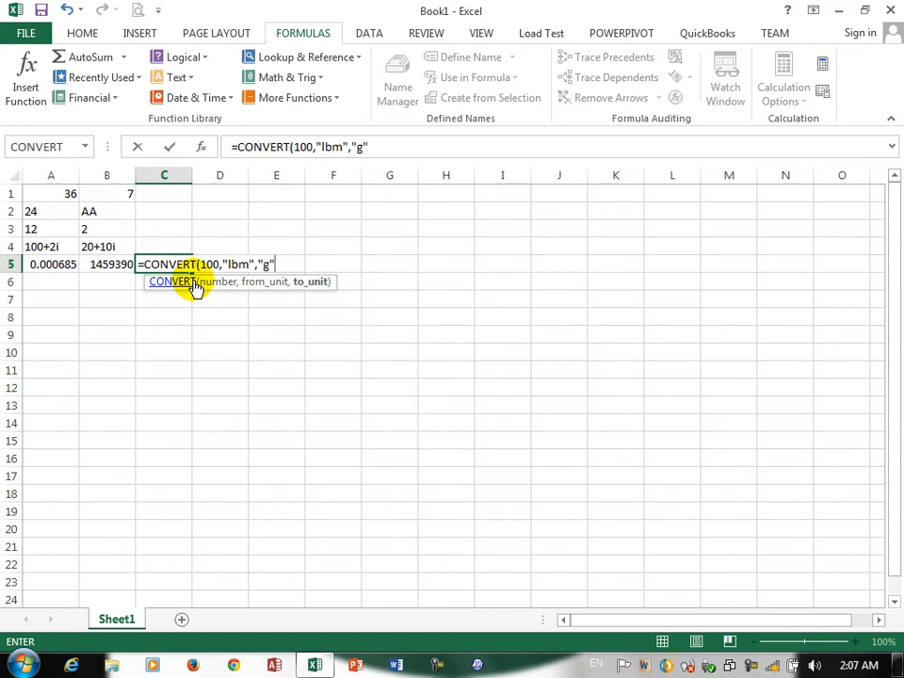
key("Return")
left_click(157, 264)
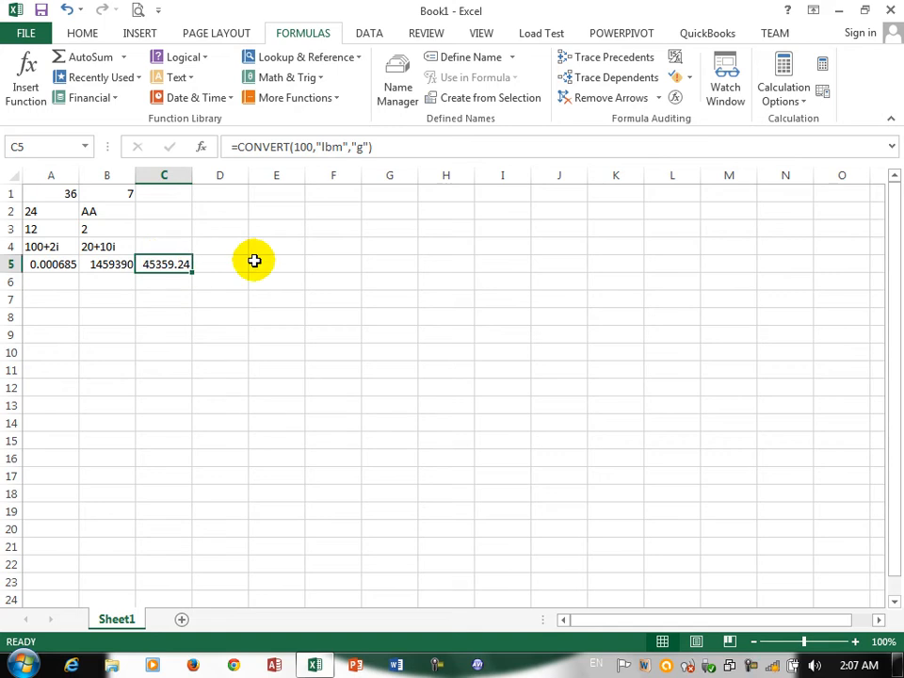
Enter a CONVERT formula in cell D5 that converts 100 from atomic mass units "u" to pounds mass "lbm"
left_click(216, 265)
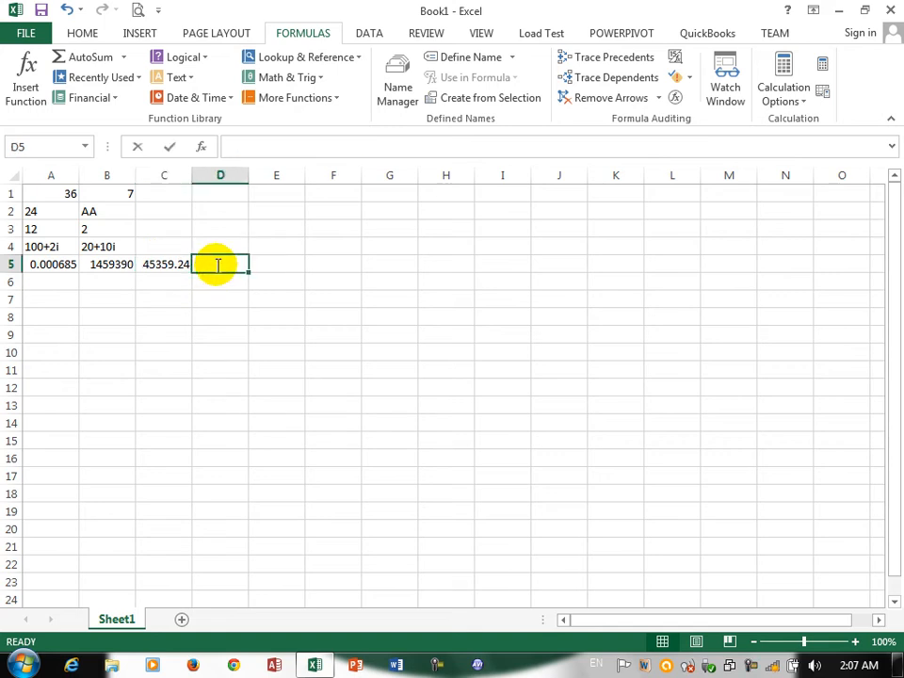
type("=conver")
key("Tab")
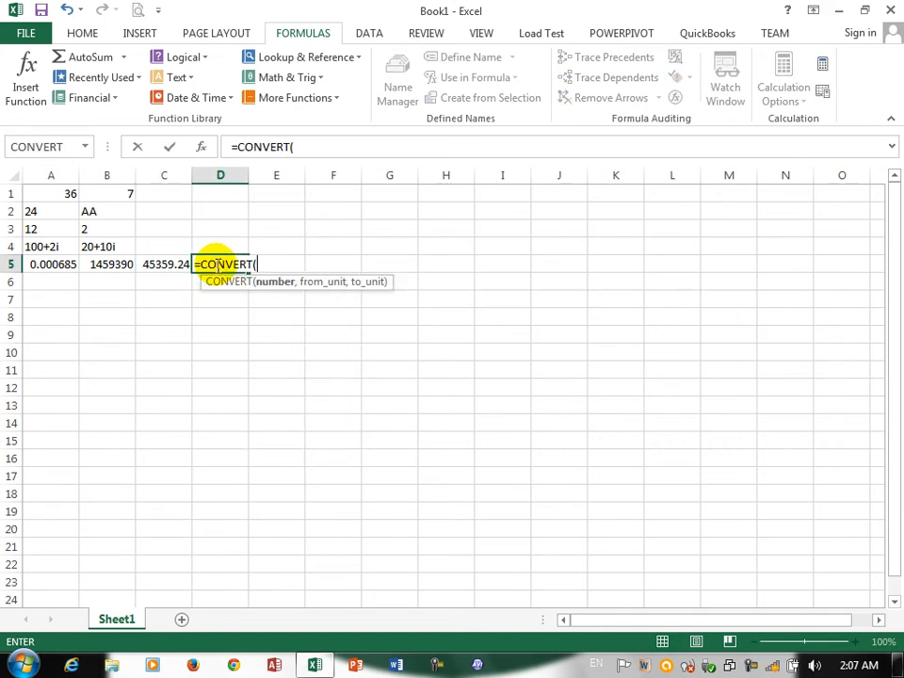
type("100,")
key("Down")
key("Down")
key("Down")
key("Tab")
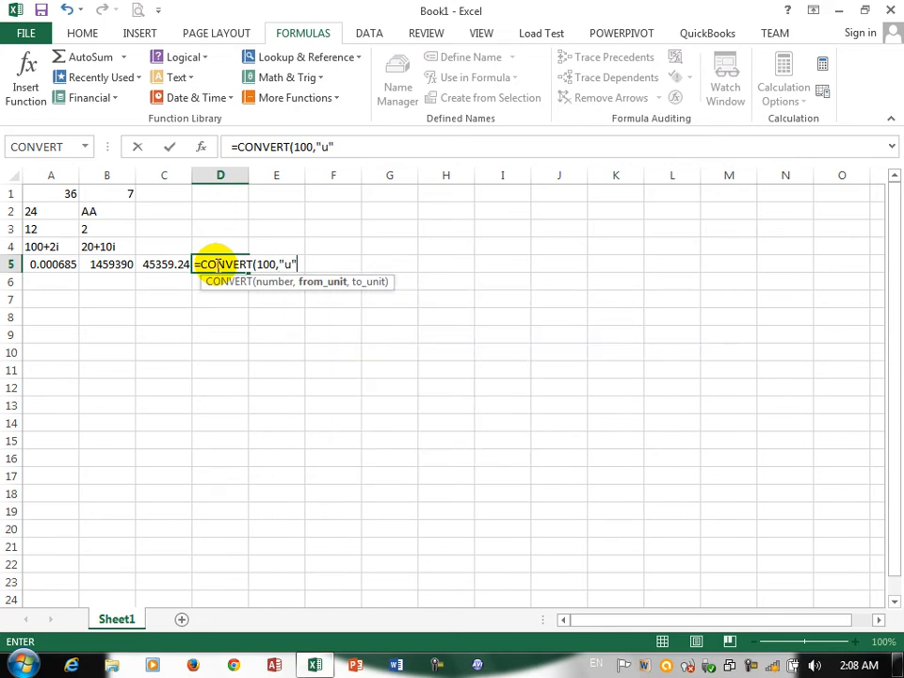
type(",")
key("Down")
key("Down")
key("Down")
key("Up")
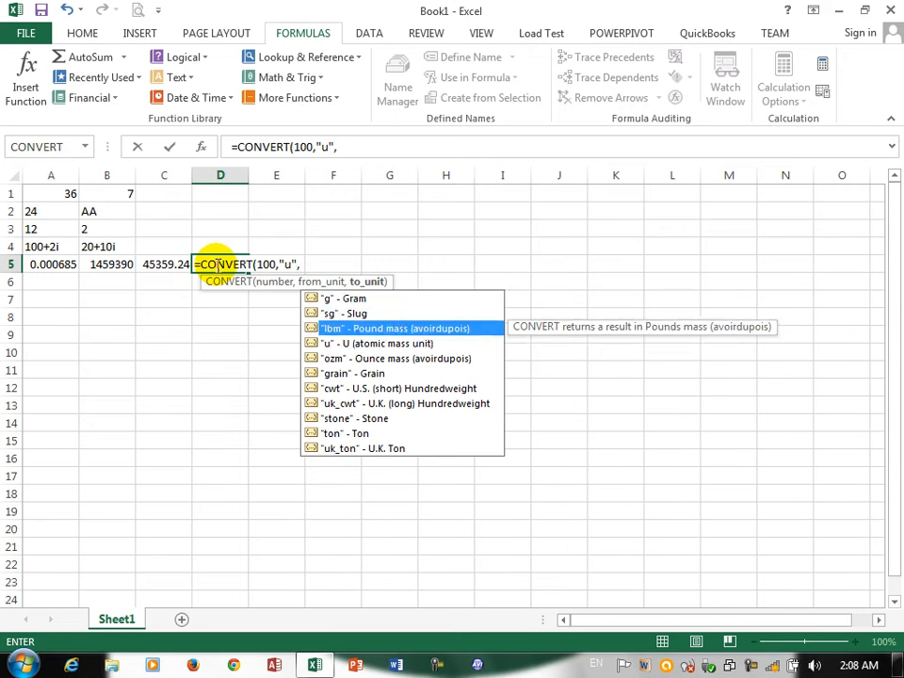
key("Tab")
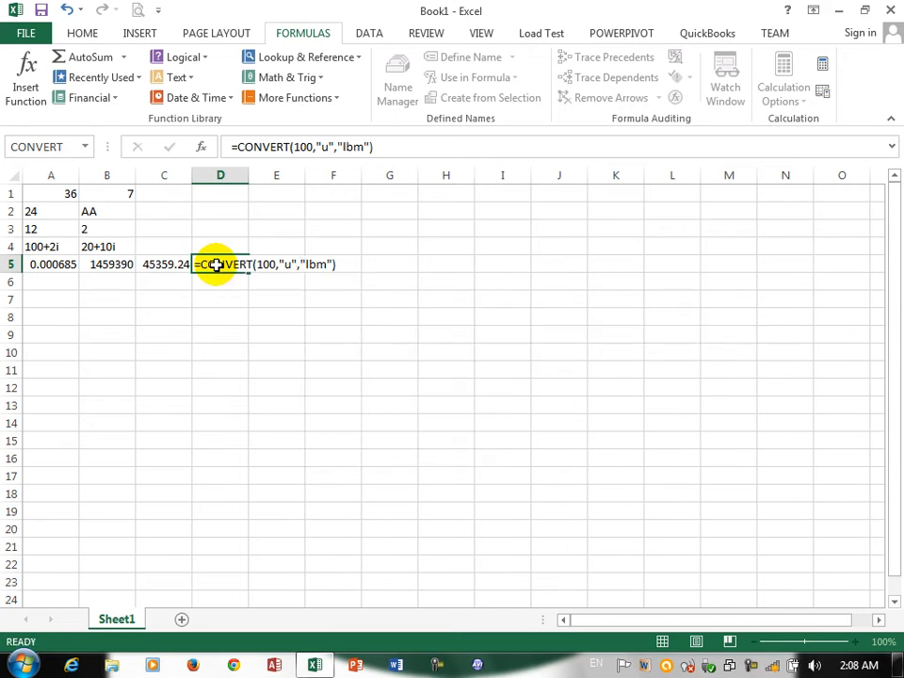
key("Return")
Start a CONVERT formula in cell E5 with number 20 and "ton" as the unit to convert from
left_click(298, 265)
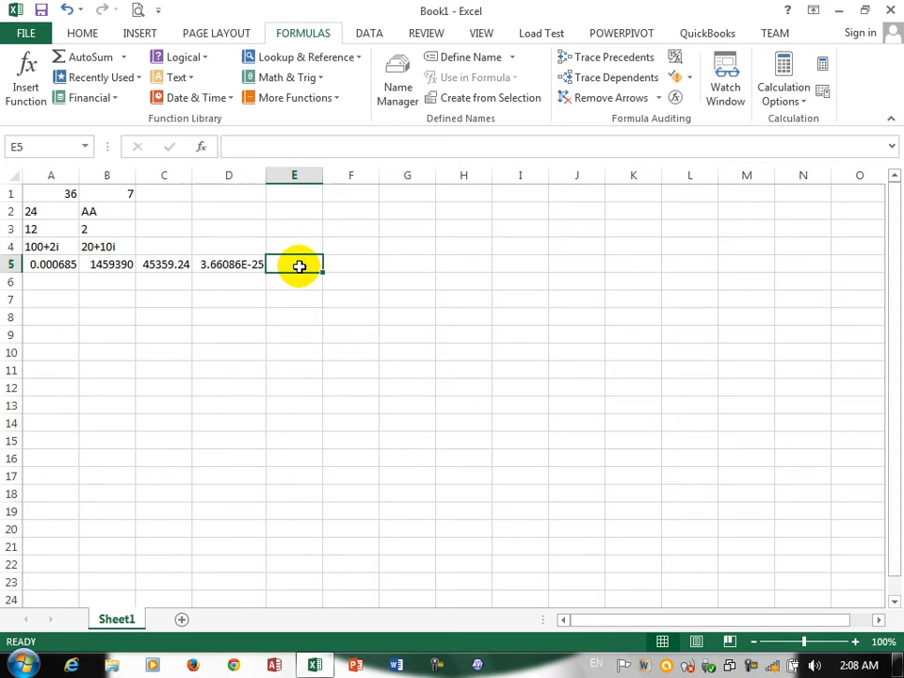
type("=con")
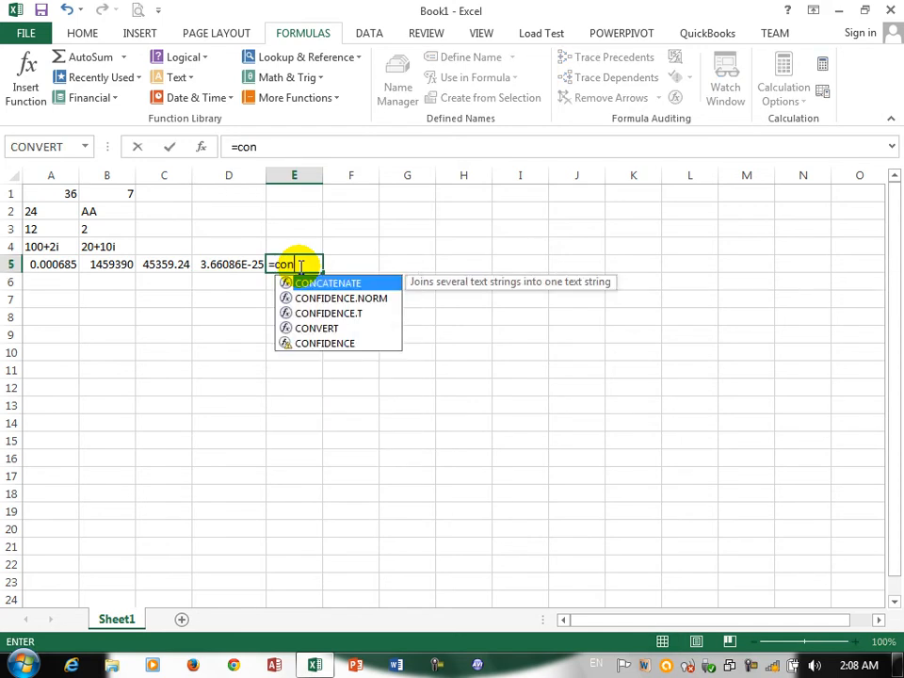
type("vetr")
key("BackSpace")
key("BackSpace")
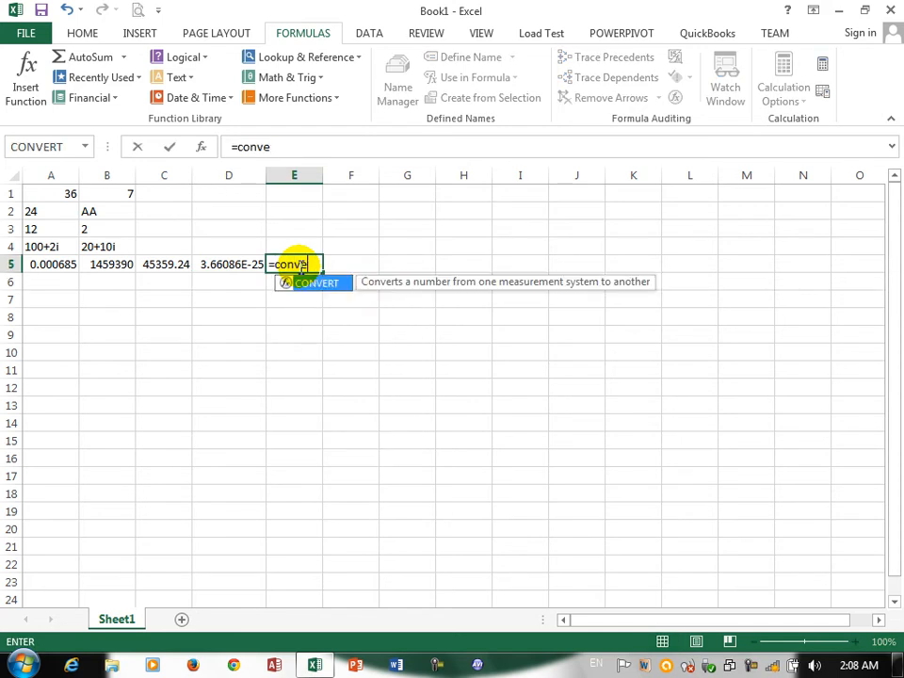
key("Tab")
type("20,")
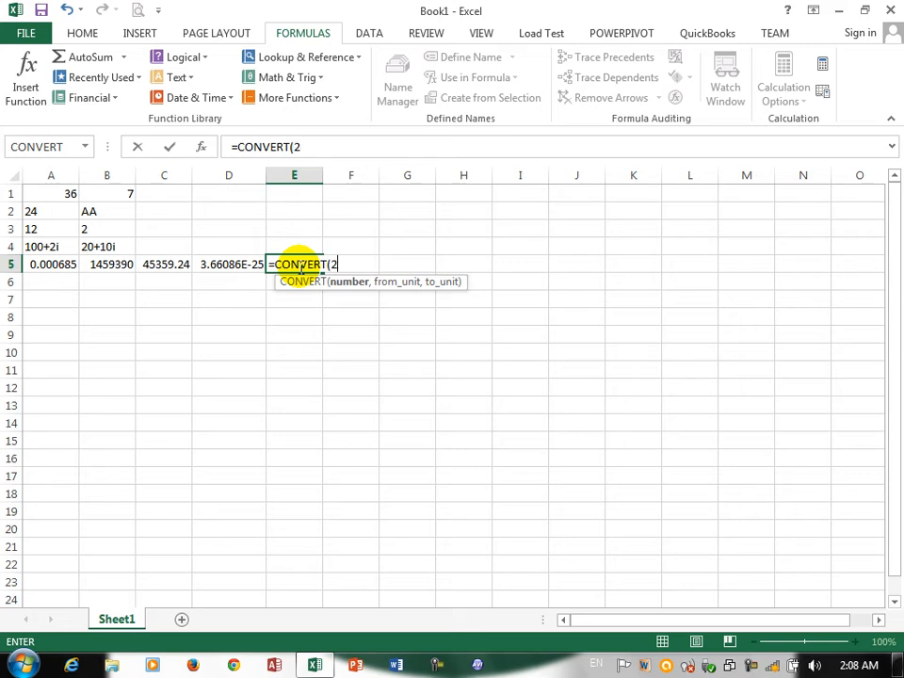
key("Down")
key("Down")
key("Down")
key("Down")
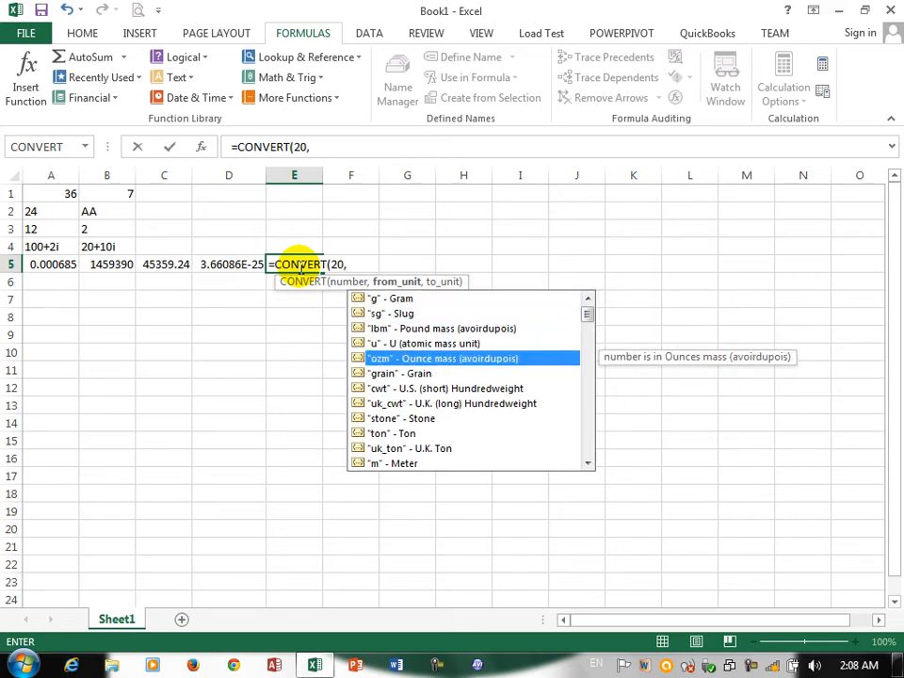
key("Down")
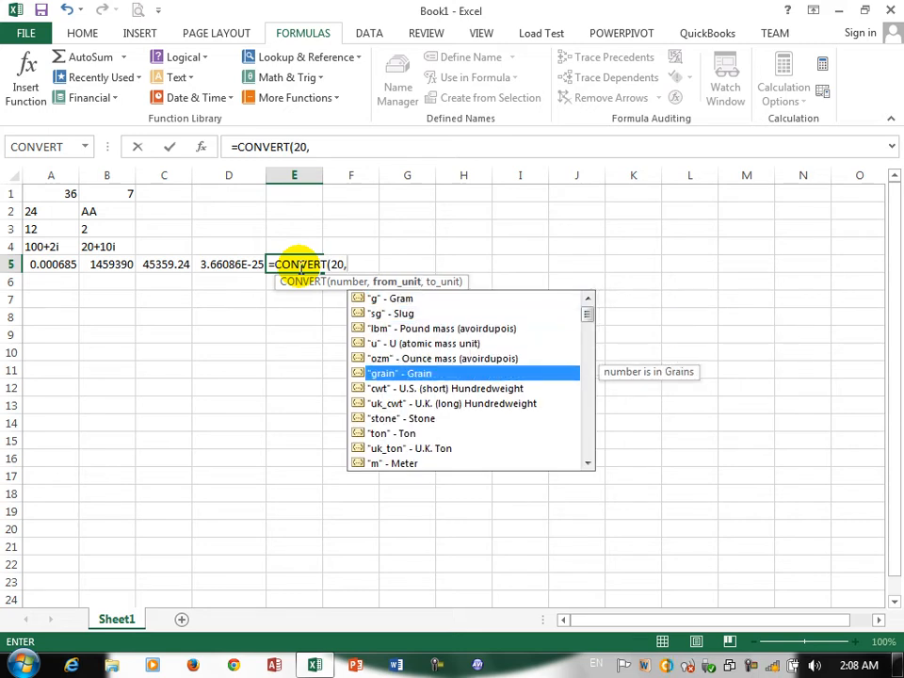
key("Down")
key("Down")
key("Down")
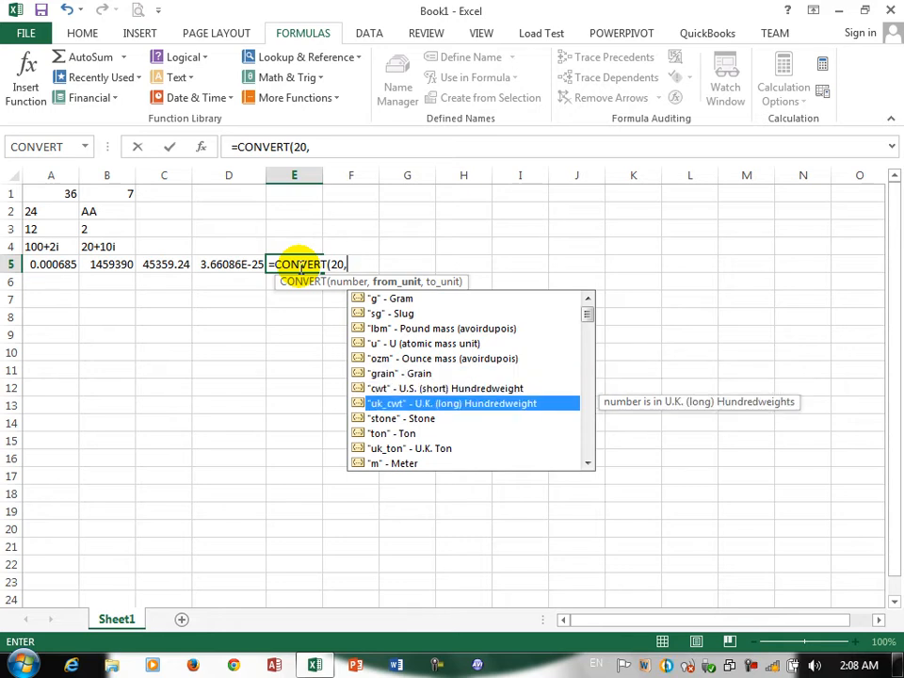
key("Up")
key("Down")
key("Down")
key("Tab")
Complete the CONVERT formula in cell E5 with grams "g" as the target unit and commit it
type(",")
key("Down")
key("Down")
key("Up")
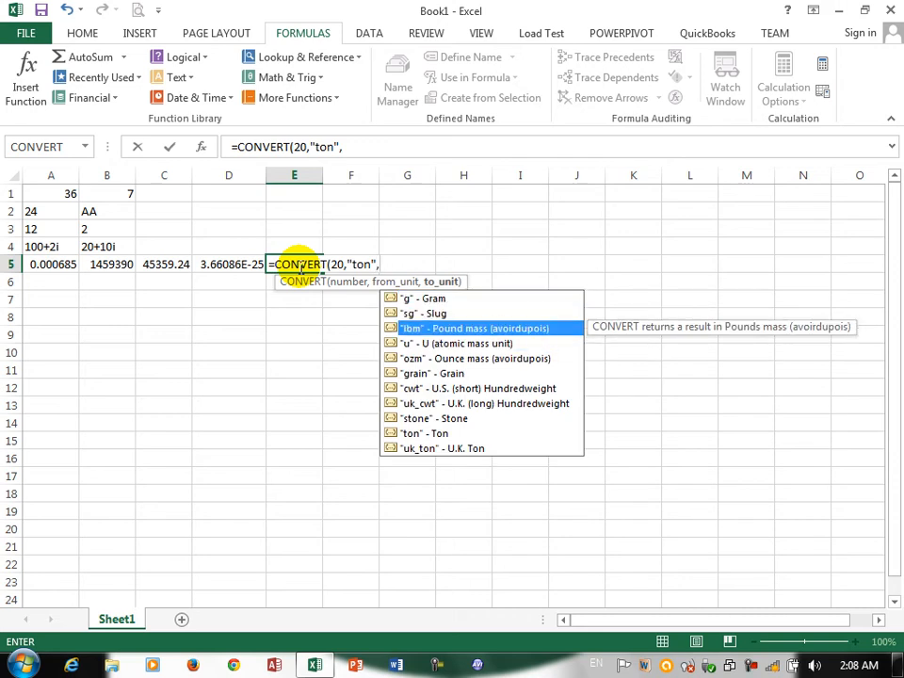
key("Up")
key("Up")
key("Tab")
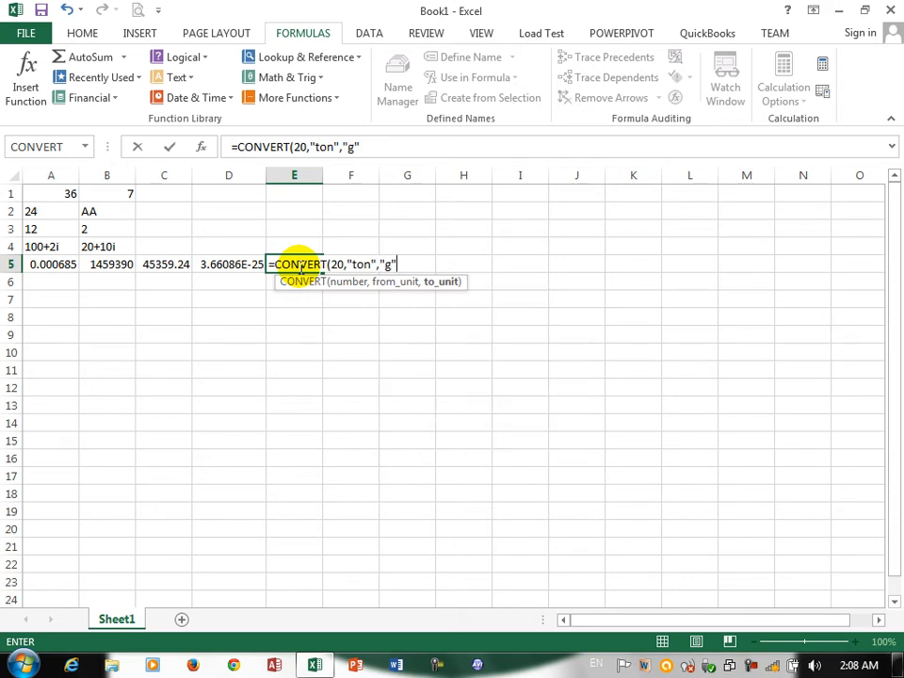
key("Return")
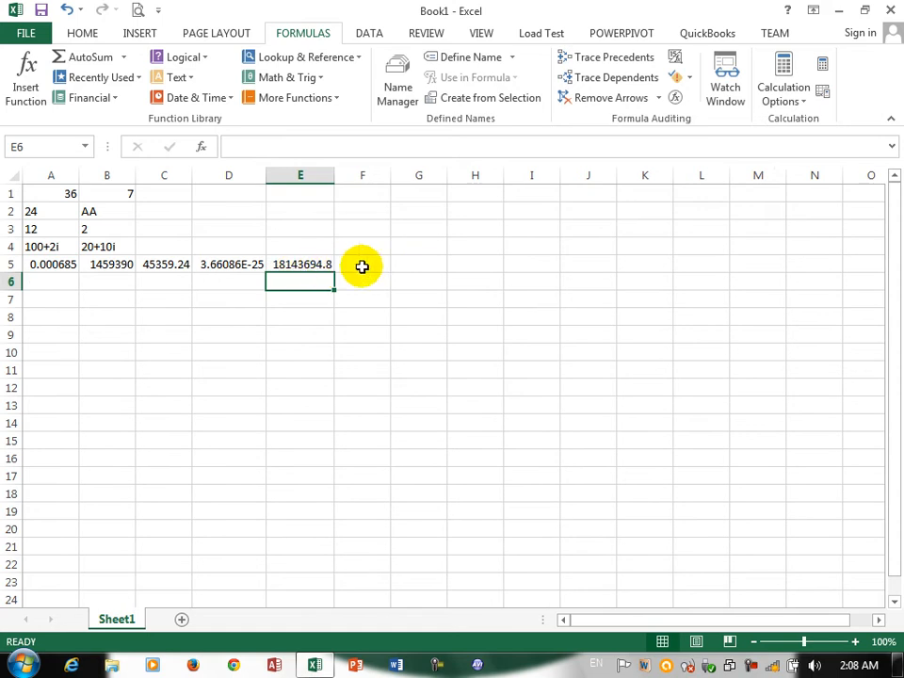
Start a CONVERT formula in cell F5 with number 20 and meters "m" as the unit to convert from
left_click(363, 265)
type("=conve")
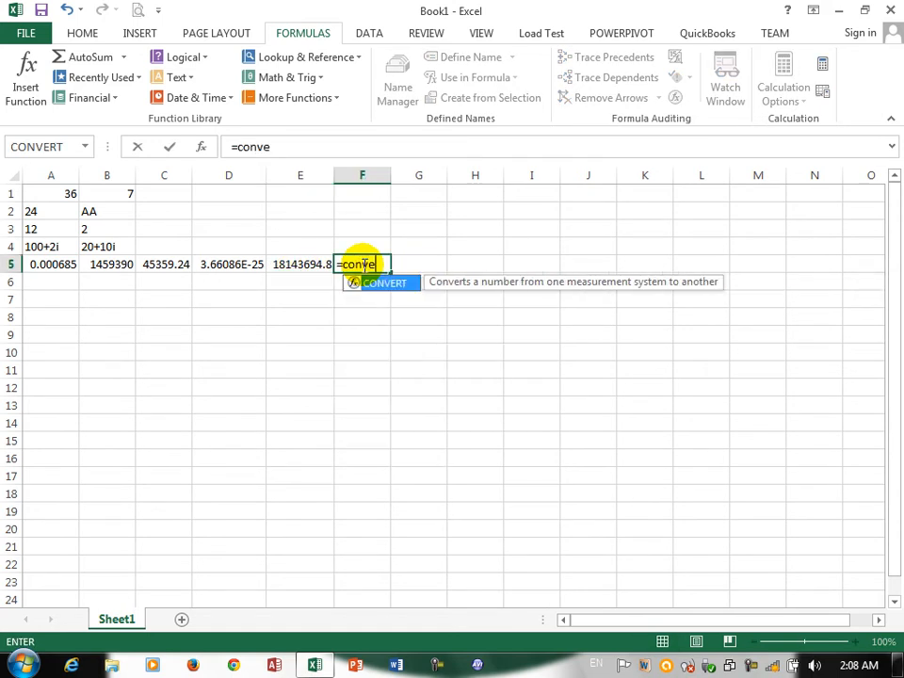
key("Tab")
type("20,")
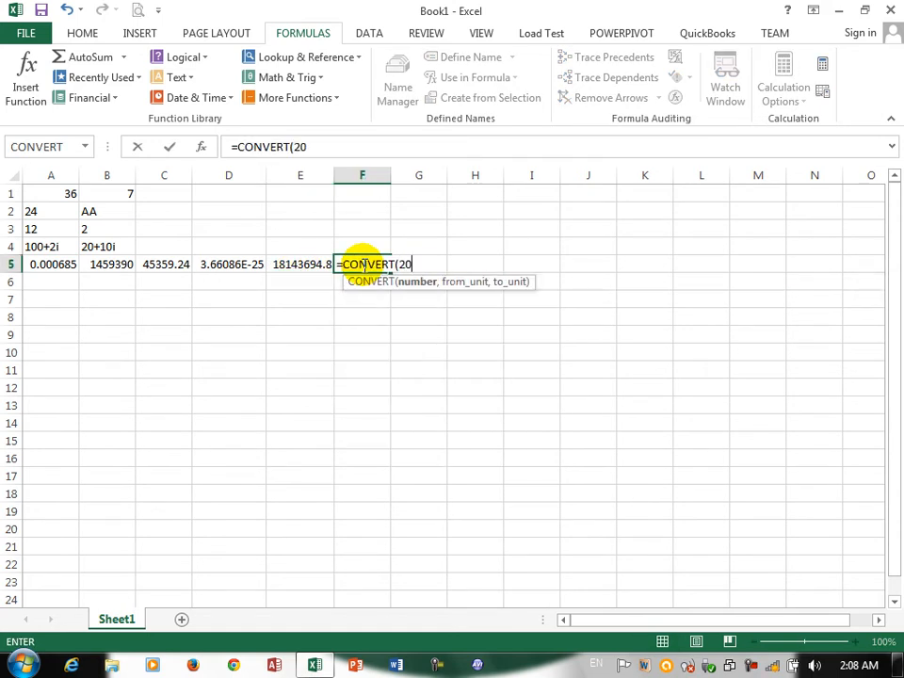
key("Down")
key("Down")
key("Down")
key("Down")
key("Down")
key("Down")
key("Down")
key("Down")
key("Down")
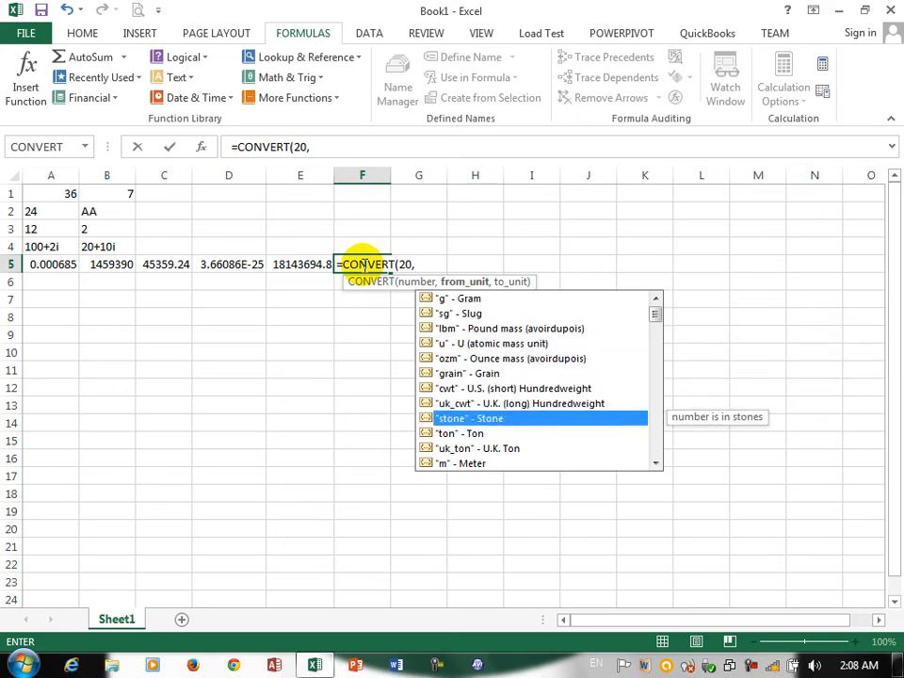
key("Down")
key("Down")
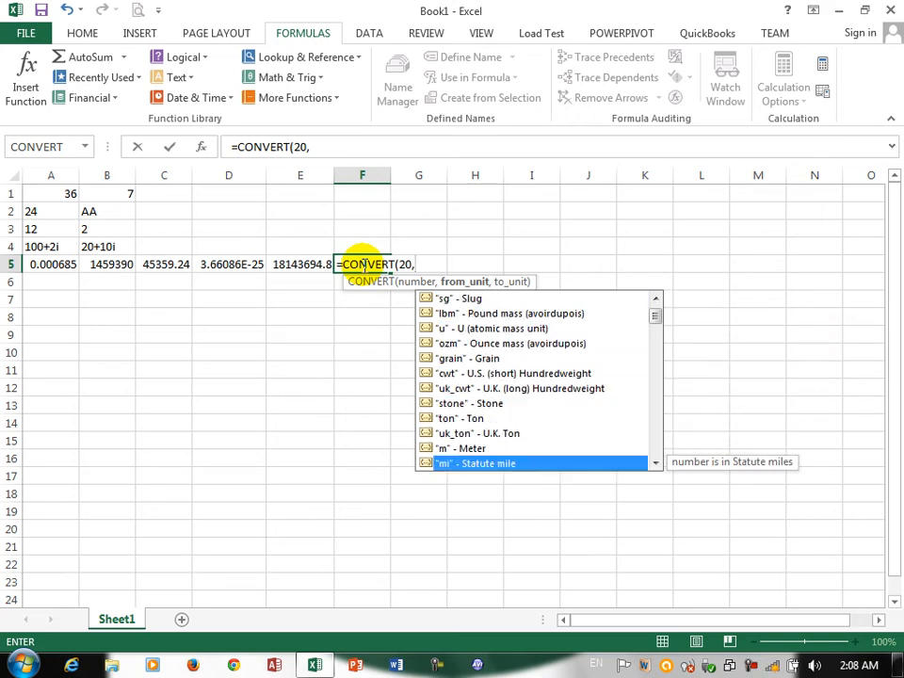
key("Tab")
Complete the CONVERT formula in cell F5 with statute miles "mi" as the target unit and commit it
type(",")
key("Down")
key("Down")
key("Down")
key("Down")
key("Up")
key("Up")
key("Up")
key("Up")
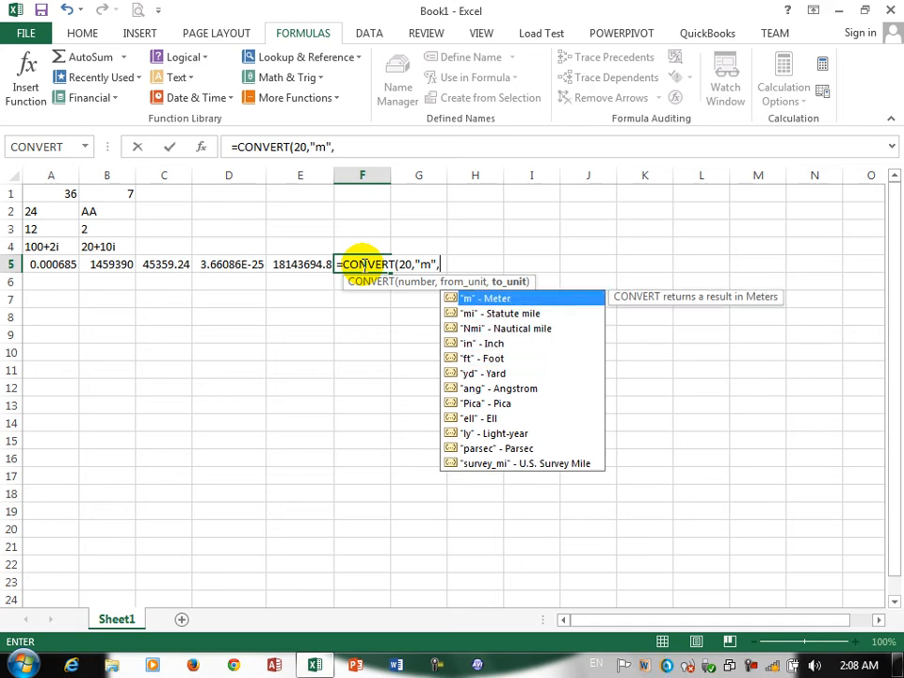
key("Down")
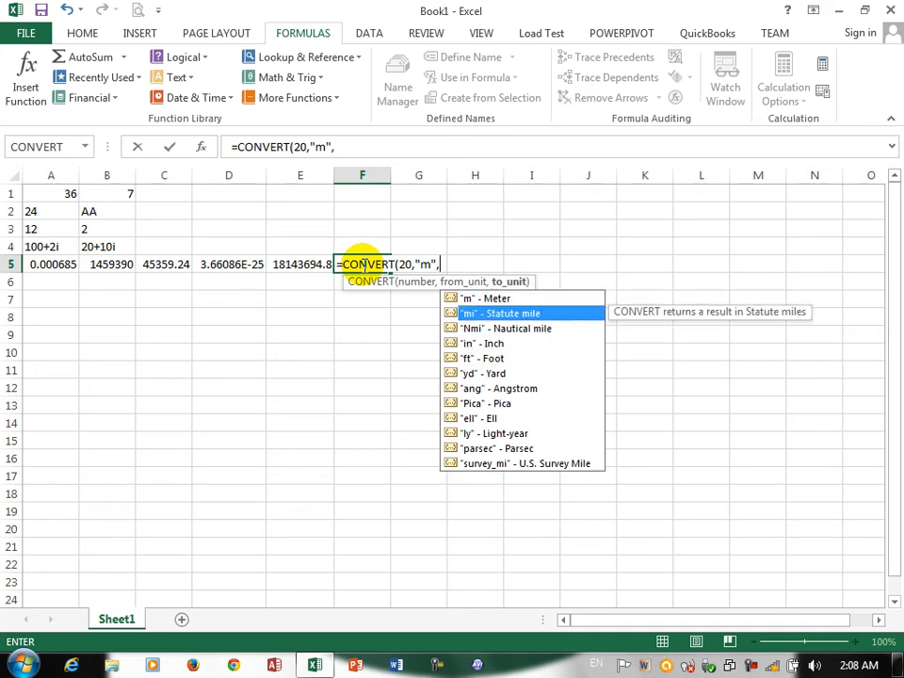
key("Tab")
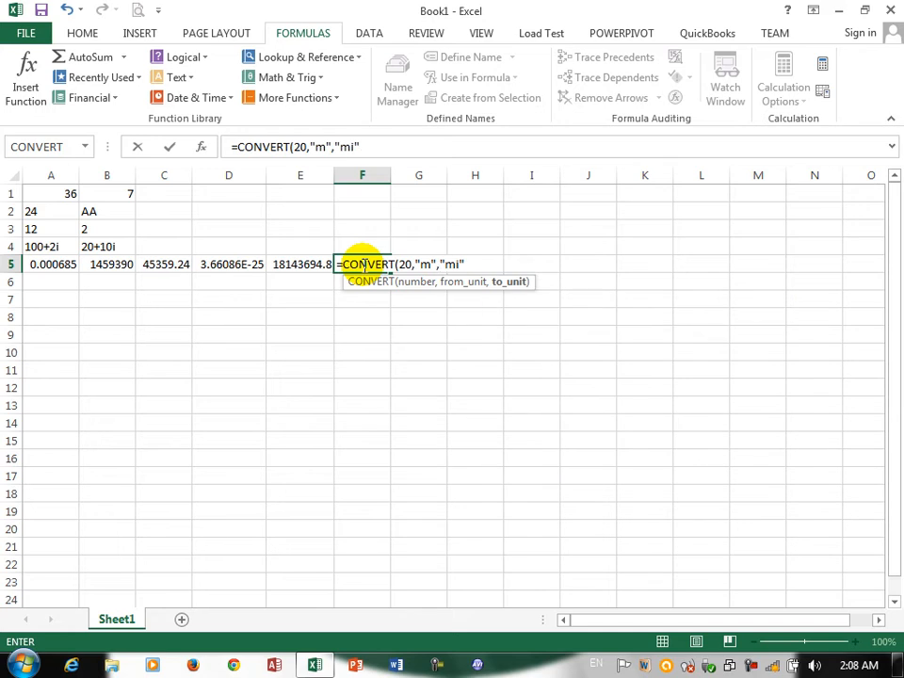
key("Return")
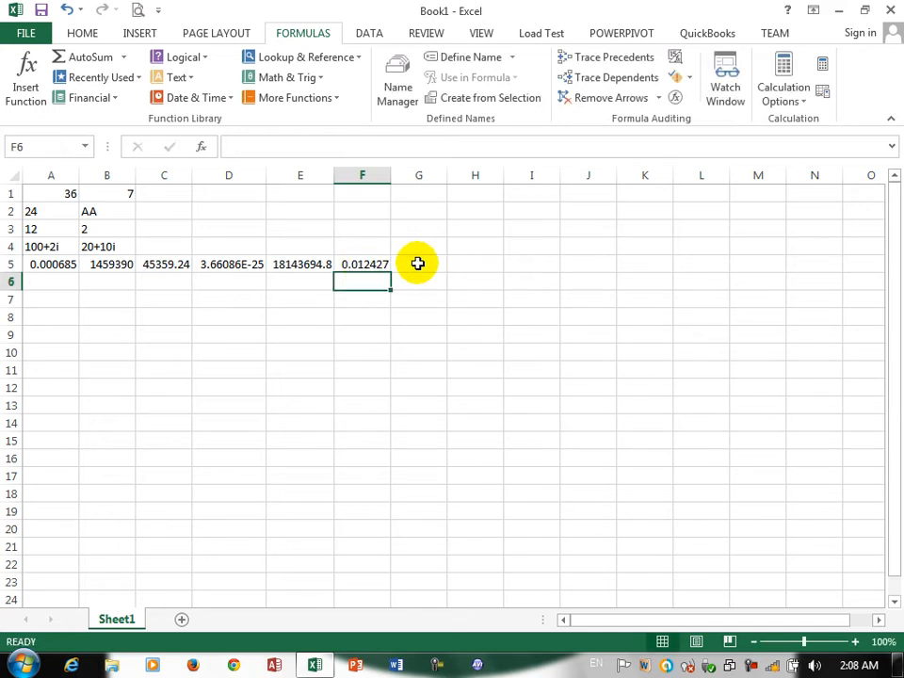
Start a CONVERT formula in cell G5 with number 30 and nautical miles "Nmi" as the unit to convert from
left_click(417, 264)
type("=cpnver")
key("BackSpace")
key("BackSpace")
key("BackSpace")
key("BackSpace")
key("BackSpace")
type("onve")
key("Tab")
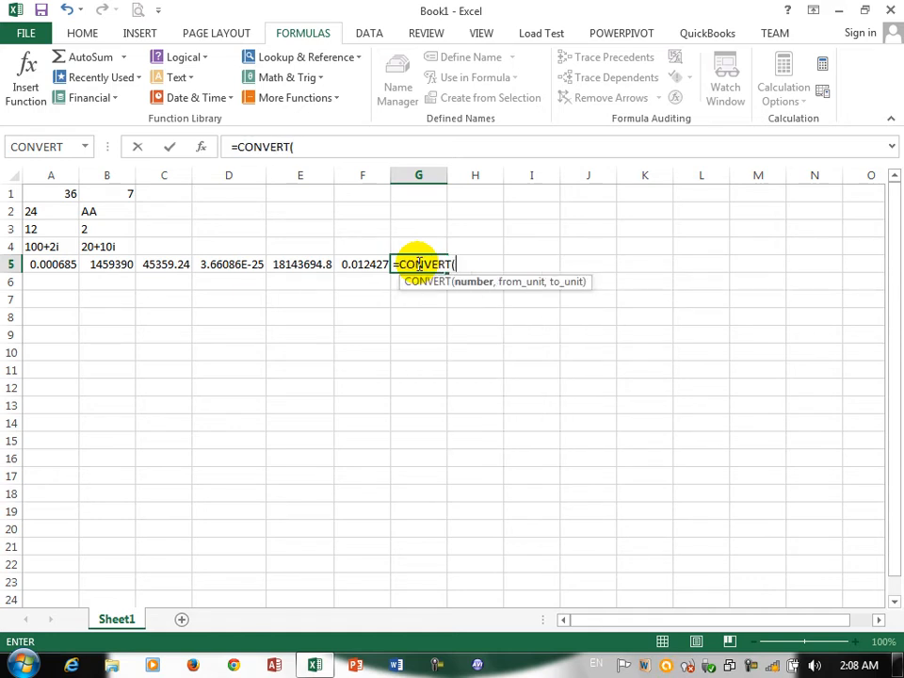
type("30,")
key("Down")
key("Down")
key("Down")
key("Down")
key("Down")
key("Down")
key("Down")
key("Down")
key("Down")
key("Down")
key("Down")
key("Down")
key("Down")
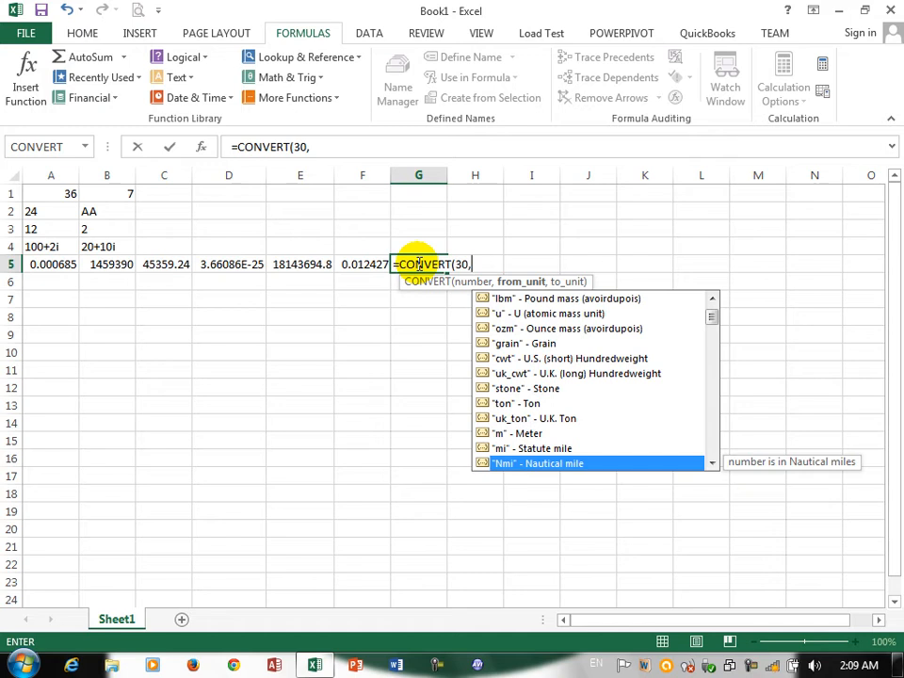
key("Tab")
Complete the CONVERT formula in cell G5 with meters "m" as the target unit and commit it
type(",")
key("Down")
key("Up")
key("Tab")
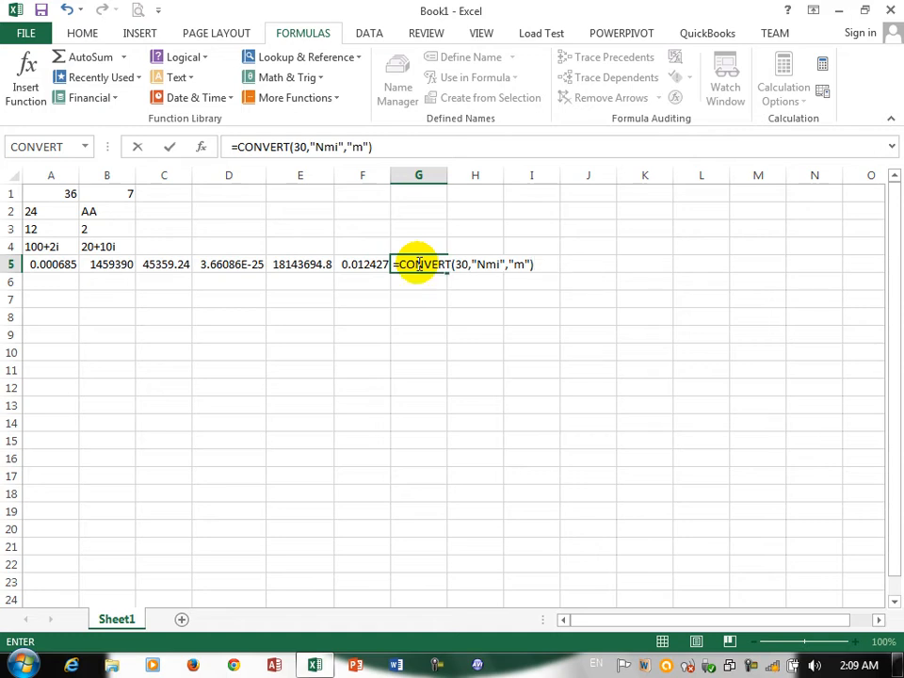
key("Return")
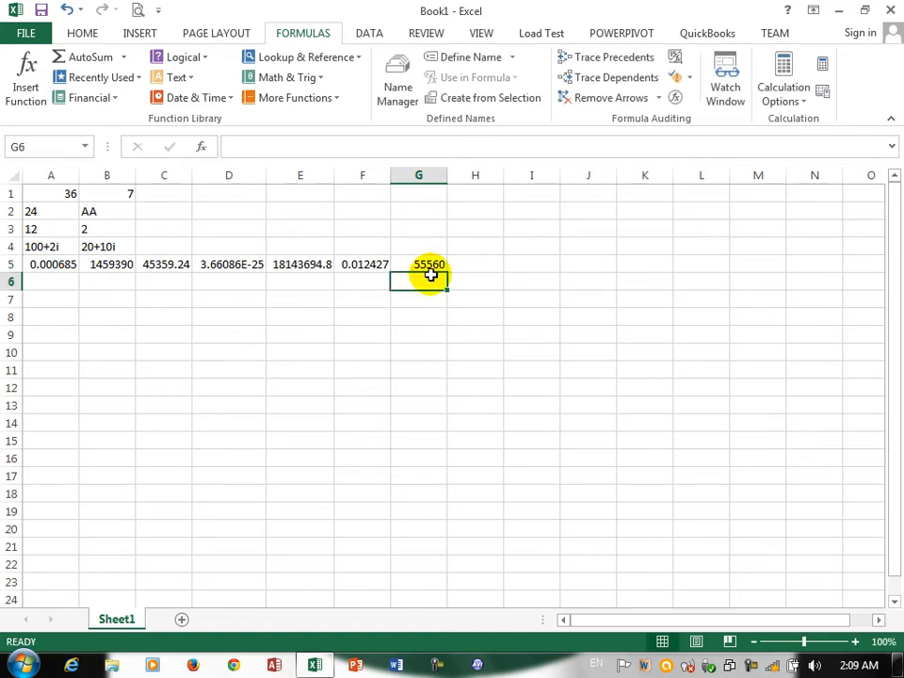
Start a CONVERT formula in cell B6 with number 40 and inches "in" as the unit to convert from
left_click(118, 278)
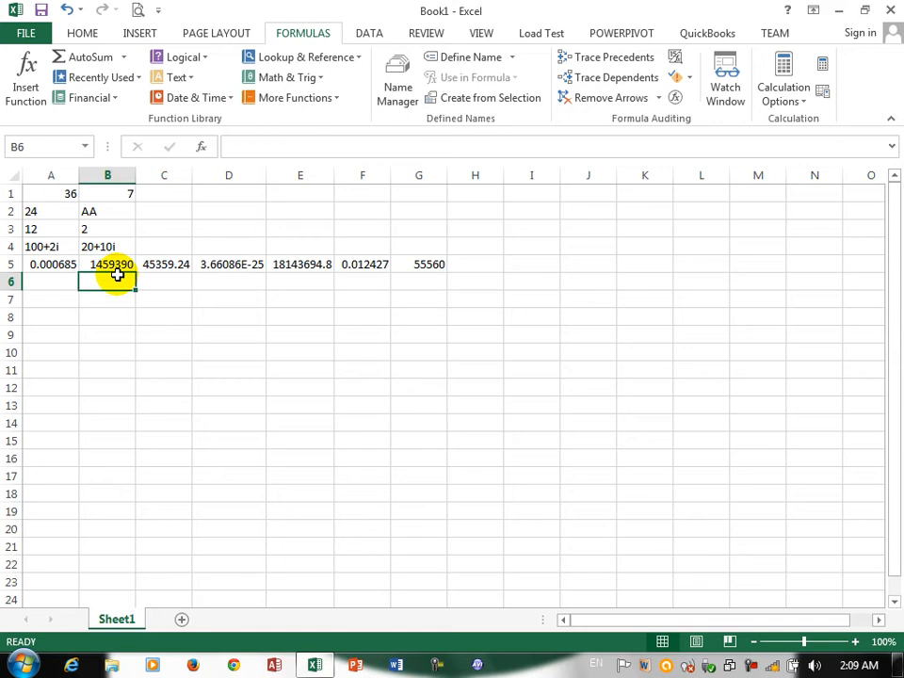
type("=cpnvert")
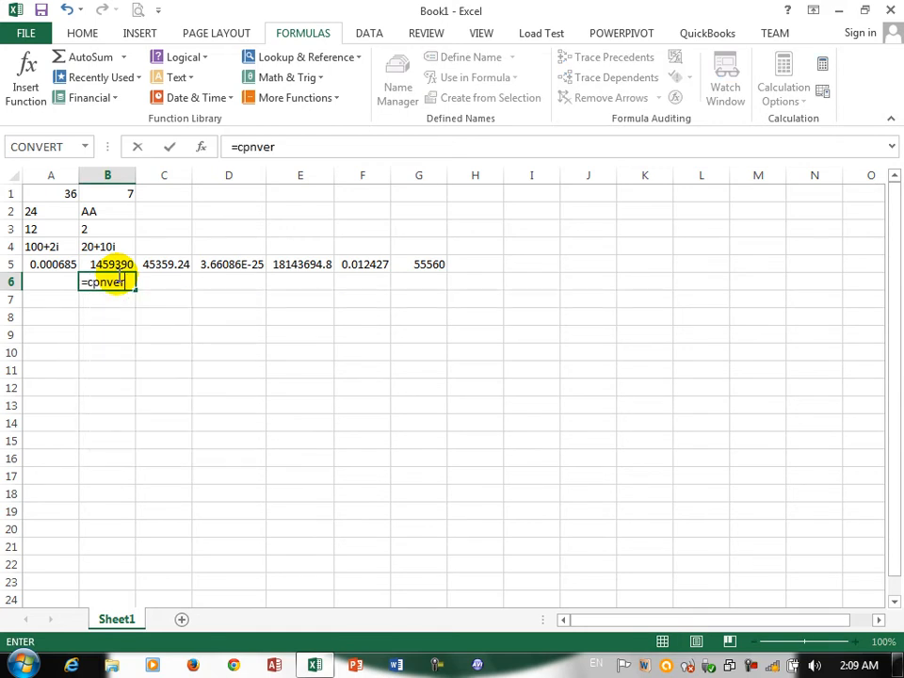
key("BackSpace")
key("BackSpace")
key("BackSpace")
key("BackSpace")
key("BackSpace")
key("BackSpace")
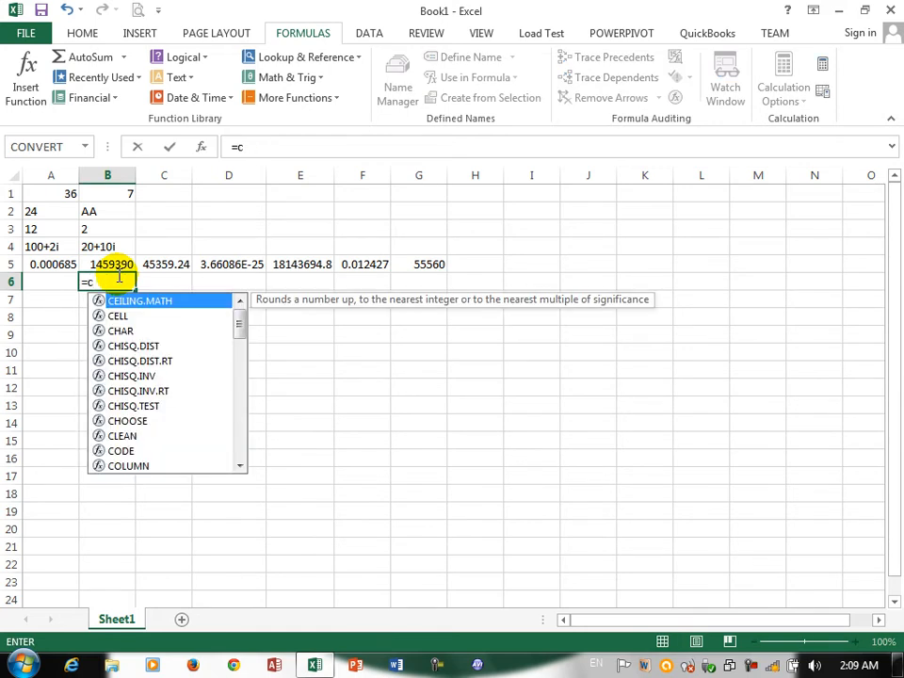
type("on")
key("Down")
key("Down")
key("Escape")
key("Tab")
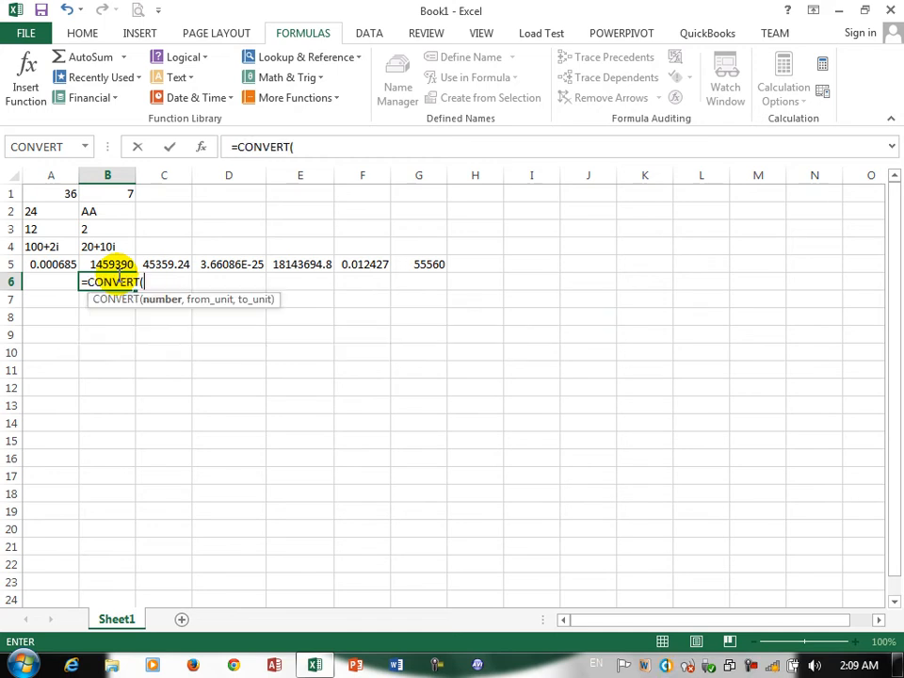
type("40,")
key("Down")
key("Down")
key("Down")
key("Down")
key("Down")
key("Down")
key("Down")
key("Down")
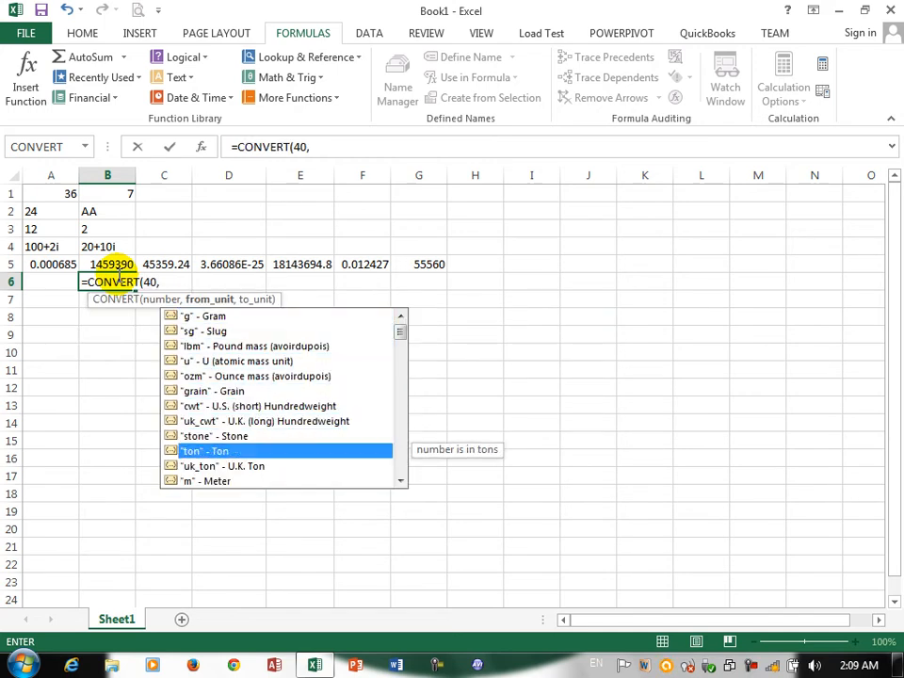
key("Down")
key("Down")
key("Down")
key("Down")
key("Down")
key("Down")
key("Up")
key("Tab")
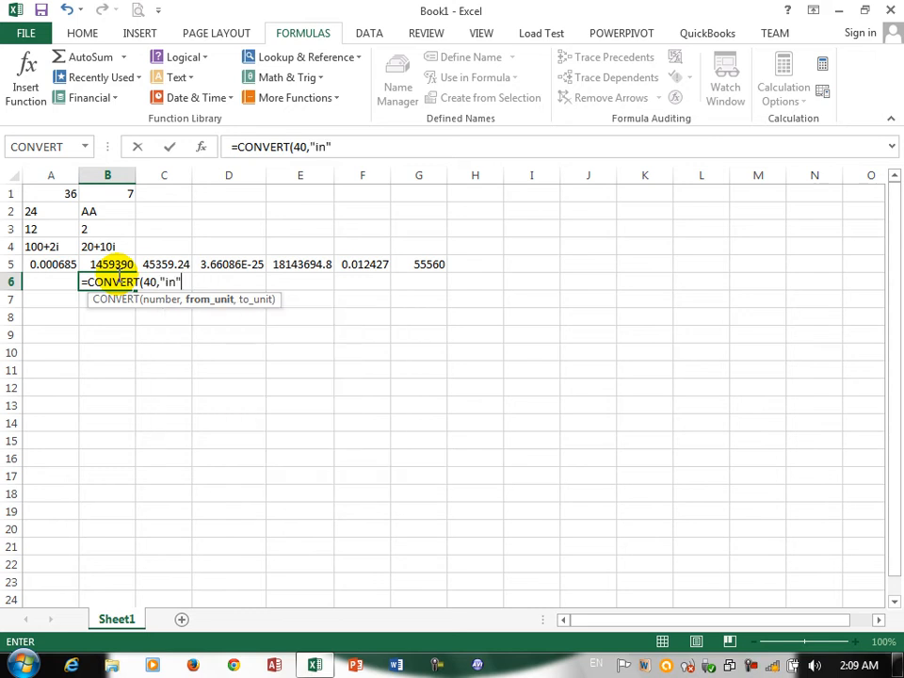
Complete the CONVERT formula in cell B6 with feet "ft" as the target unit and commit it
type(",")
key("Down")
key("Down")
key("Down")
key("Down")
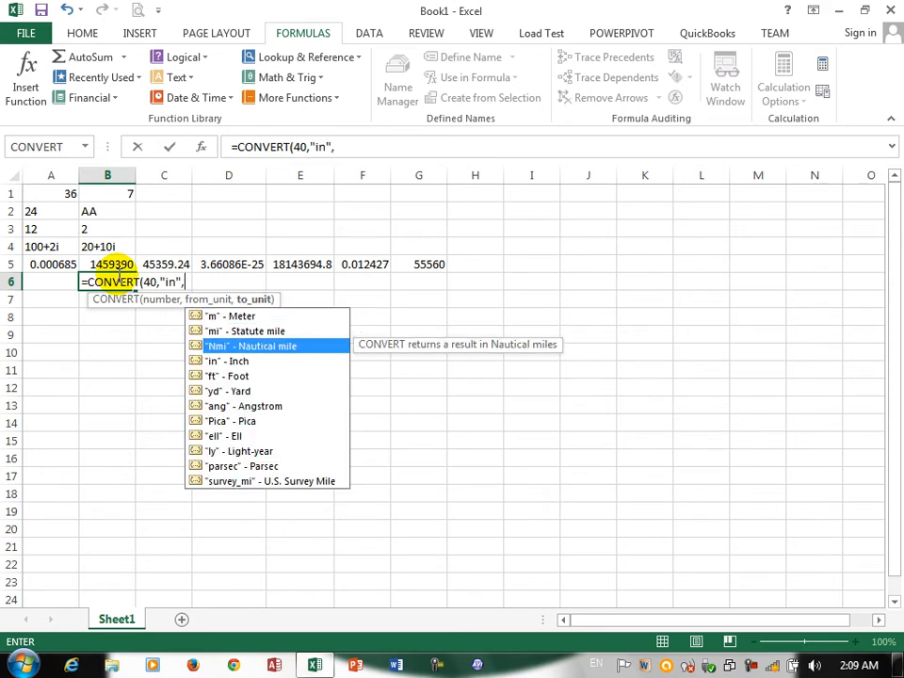
key("Tab")
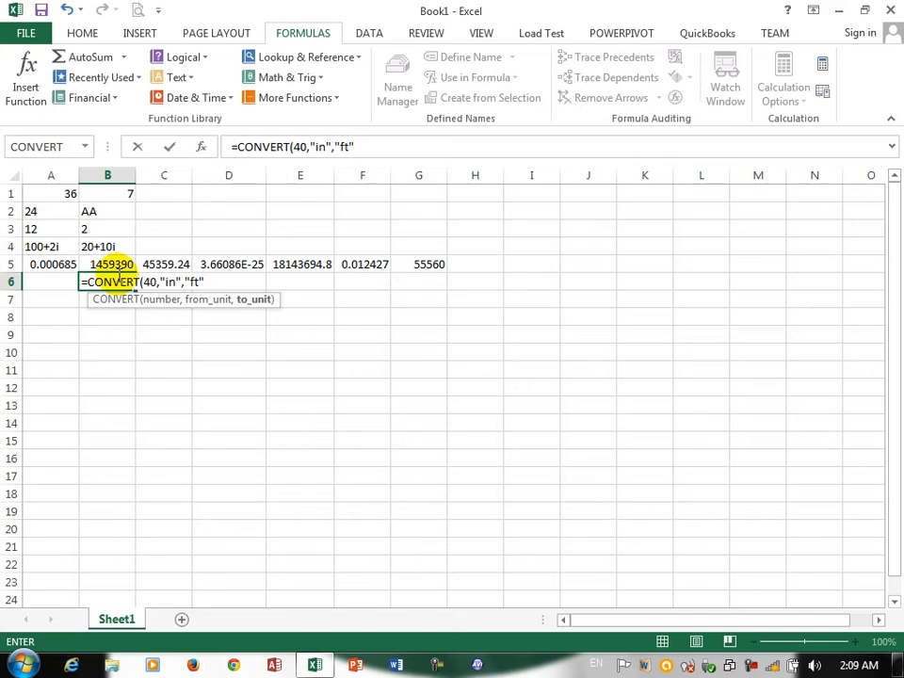
key("Return")
Start a CONVERT formula in cell C6 with number 40 and feet "ft" as the unit to convert from
left_click(170, 283)
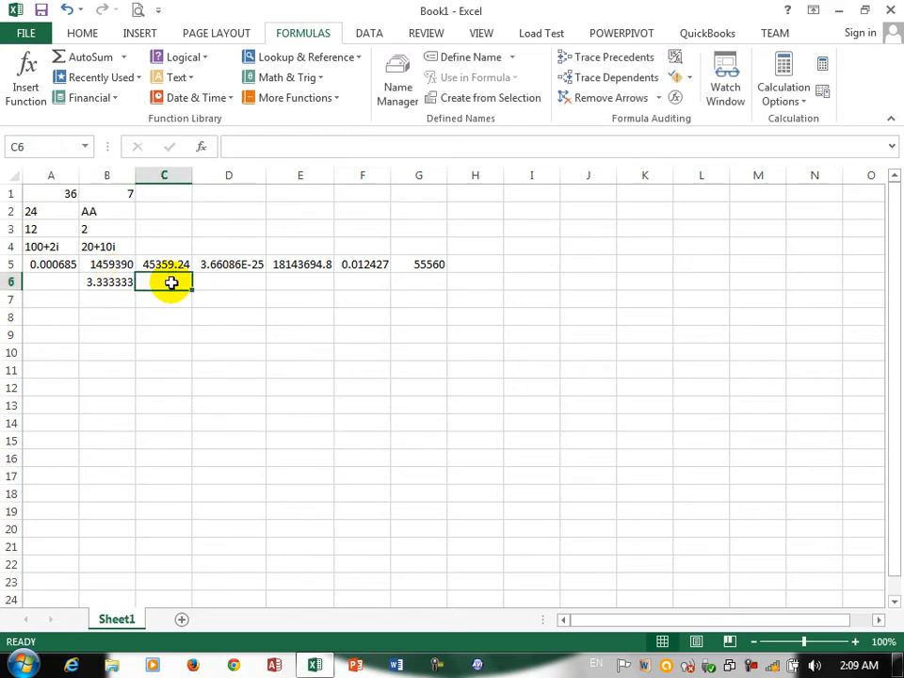
type("=cpnv")
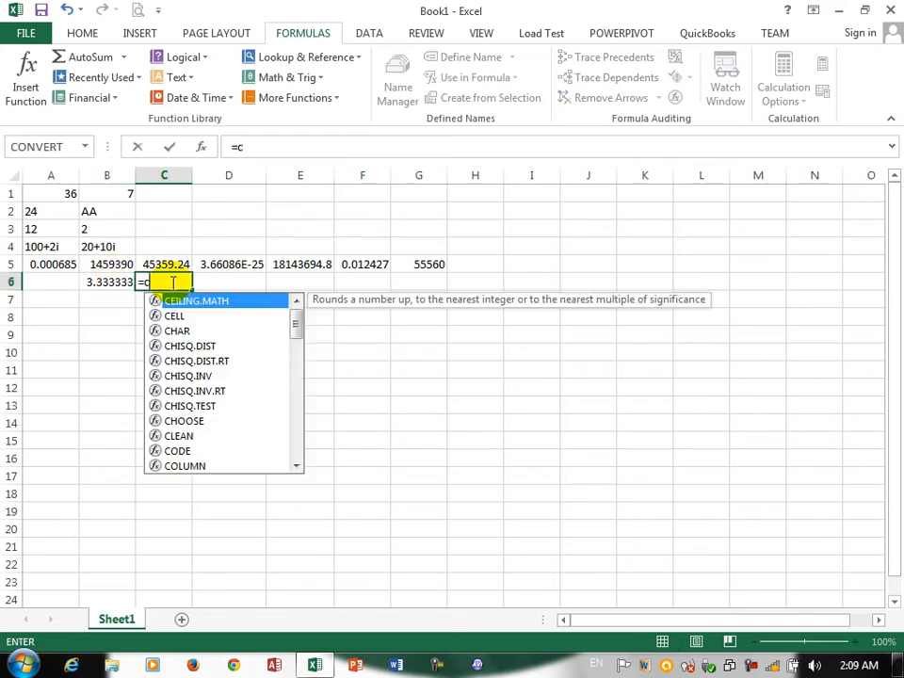
key("BackSpace")
key("BackSpace")
key("BackSpace")
type("on")
key("Down")
key("Down")
key("Down")
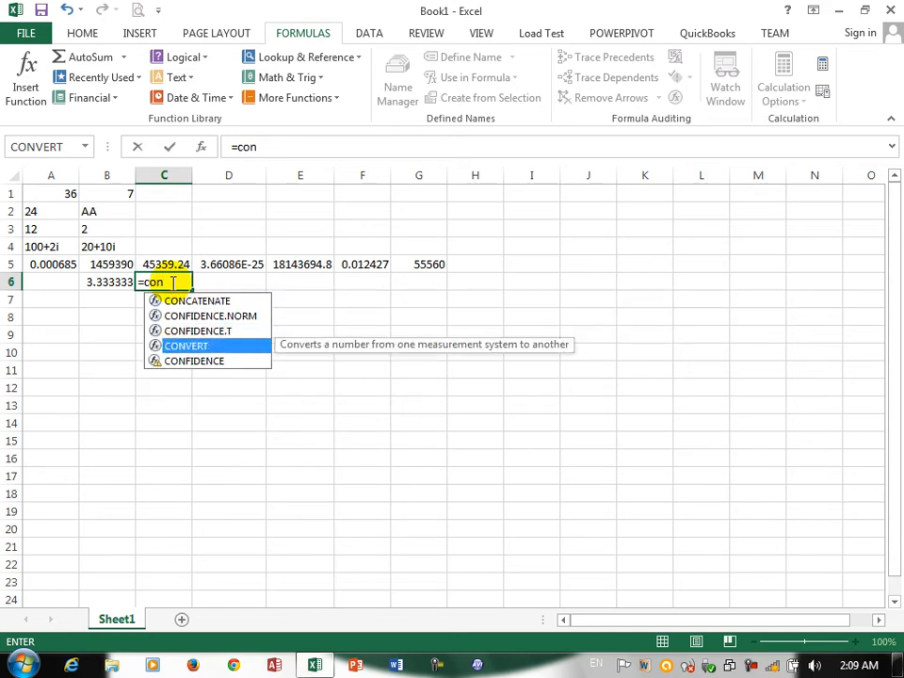
key("Tab")
type("40,")
key("Down")
key("Down")
key("Down")
key("Down")
key("Down")
key("Down")
key("Down")
key("Down")
key("Down")
key("Down")
key("Down")
key("Down")
key("Down")
key("Down")
key("Down")
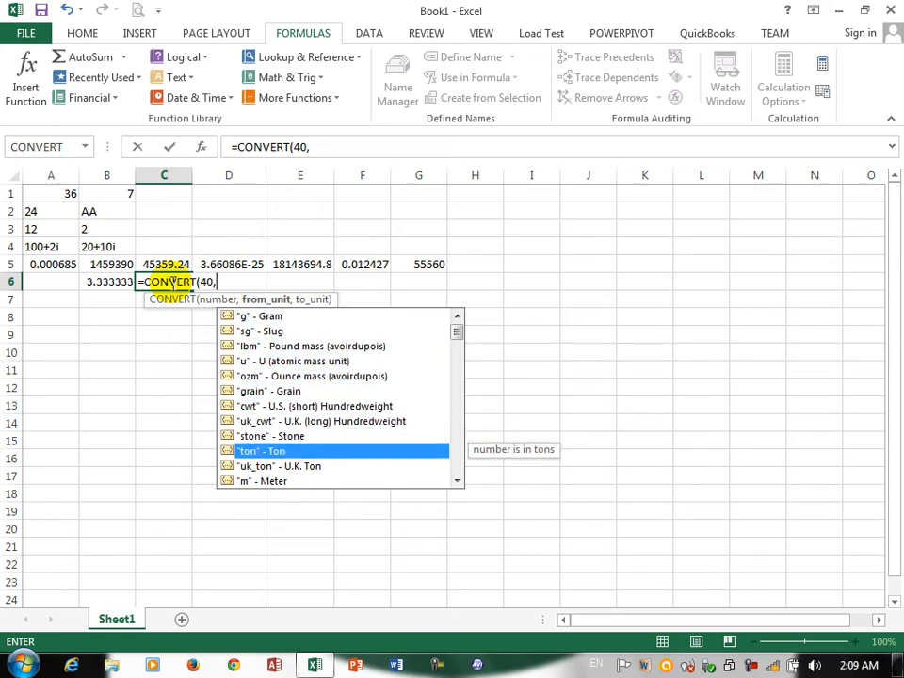
key("Down")
key("Down")
key("Up")
key("Up")
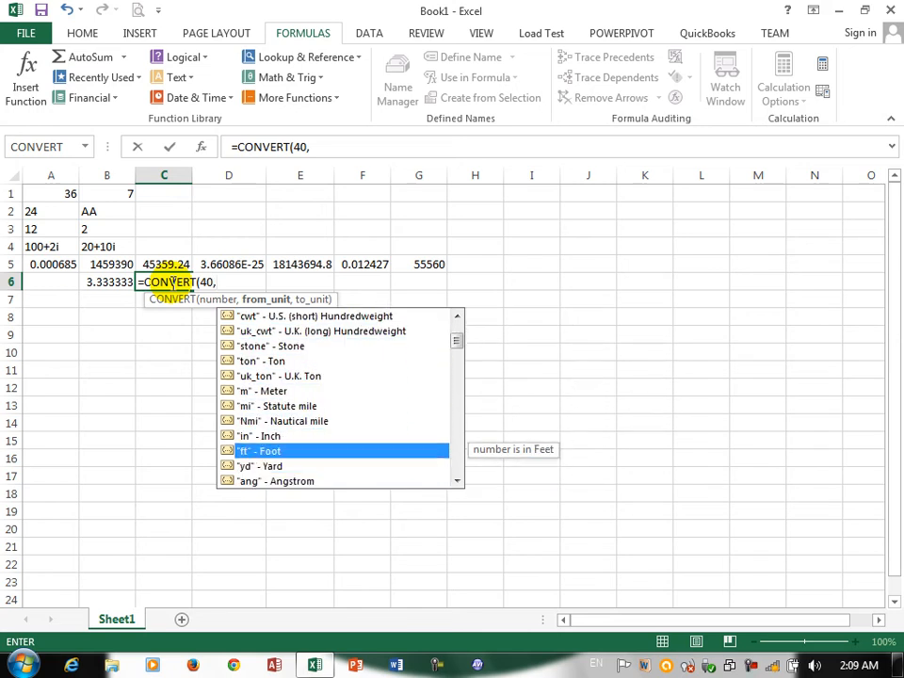
key("Down")
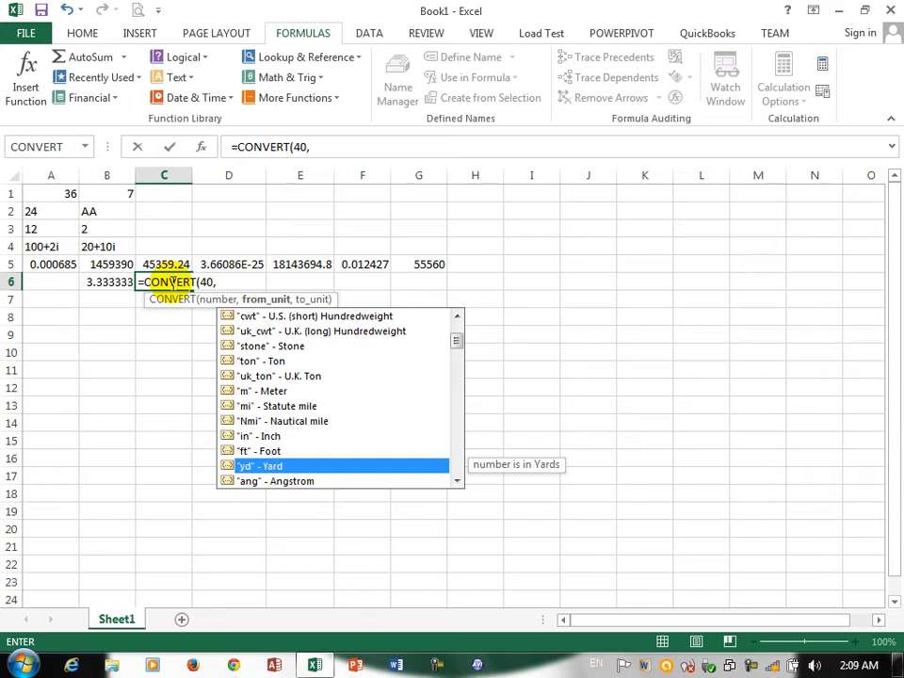
key("Up")
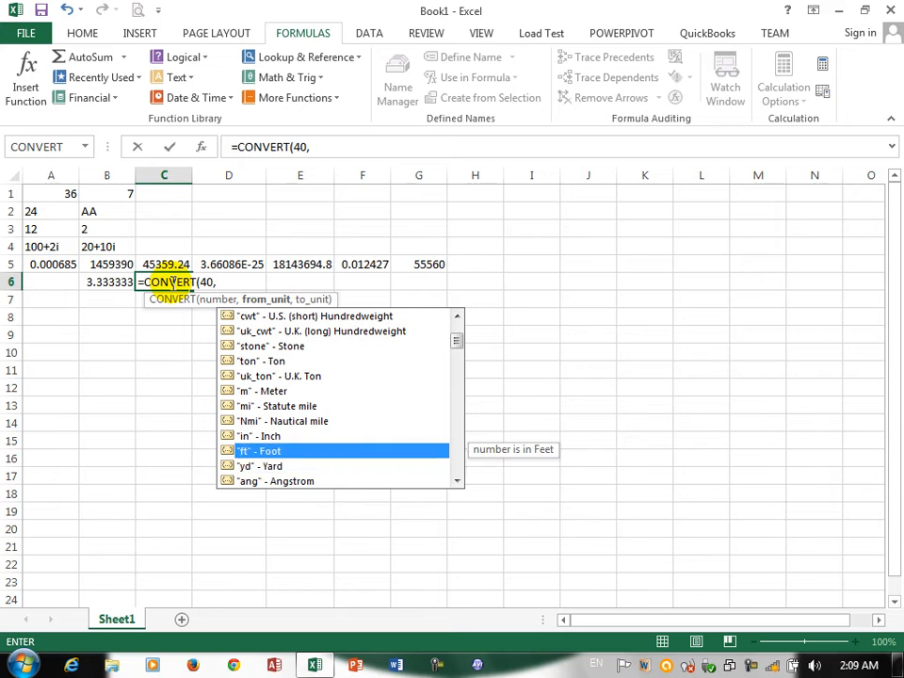
key("Tab")
Complete the CONVERT formula in cell C6 with inches "in" as the target unit and commit it
type(",")
key("Down")
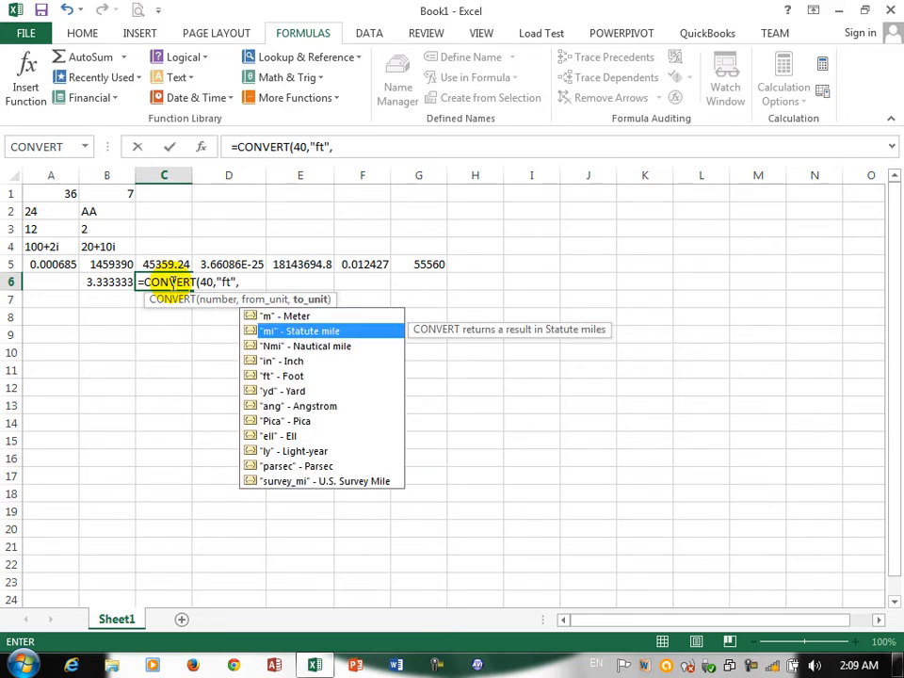
key("Down")
key("Down")
key("Down")
key("Down")
key("Down")
key("Down")
key("Down")
key("Down")
key("Down")
key("Down")
key("Up")
key("Up")
key("Up")
key("Up")
key("Up")
key("Up")
key("Up")
key("Up")
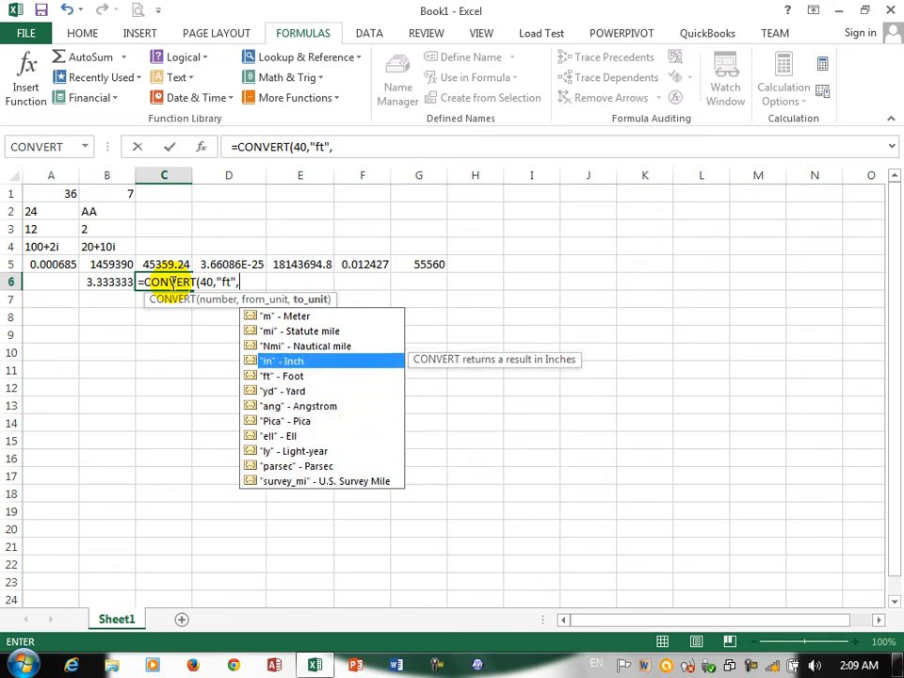
key("Tab")
key("Return")
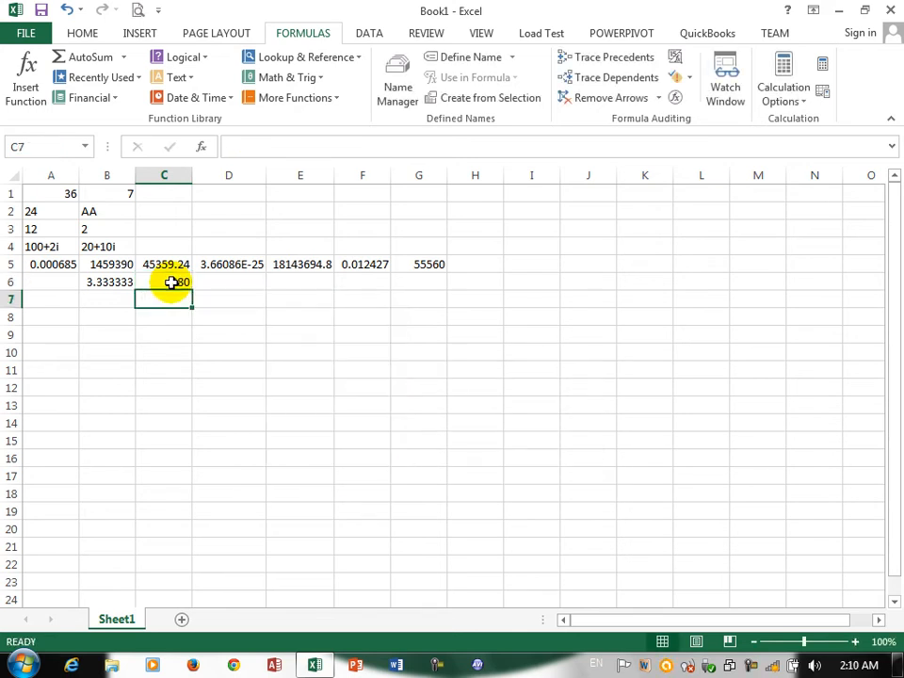
Start a CONVERT formula in cell D6 with number 20 and years "yr" as the unit to convert from
left_click(224, 281)
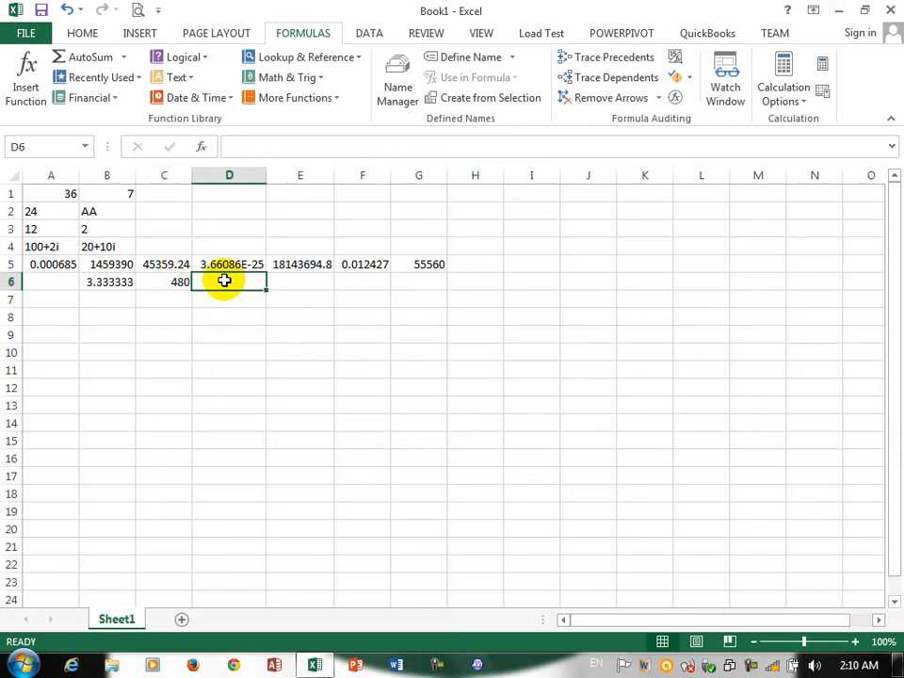
type("=cpn")
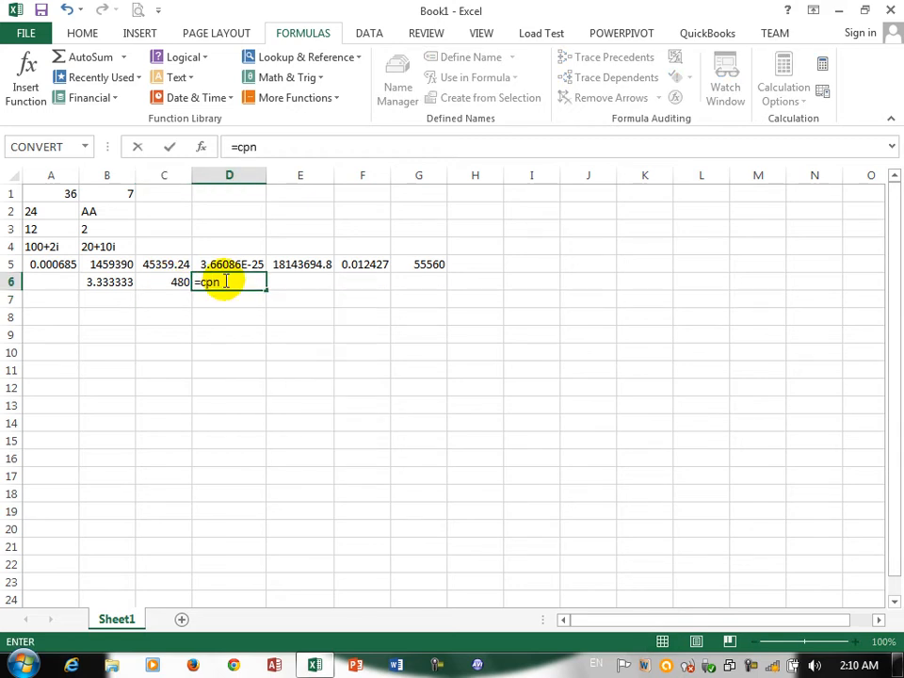
key("BackSpace")
key("BackSpace")
type("on")
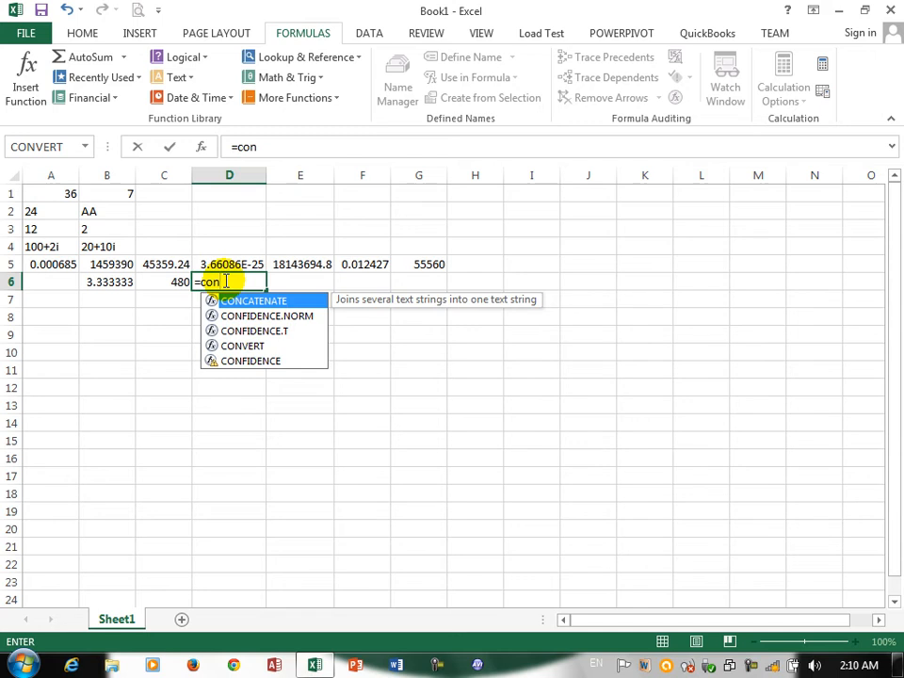
key("Down")
key("Down")
key("Down")
key("Tab")
type("20,")
key("Down")
key("Down")
key("Down")
key("Down")
key("Down")
key("Down")
key("Down")
key("Down")
key("Down")
key("Down")
key("Down")
key("Down")
key("Down")
key("Down")
key("Down")
key("Down")
key("Down")
key("Down")
key("Down")
key("Down")
key("Up")
key("Up")
key("Up")
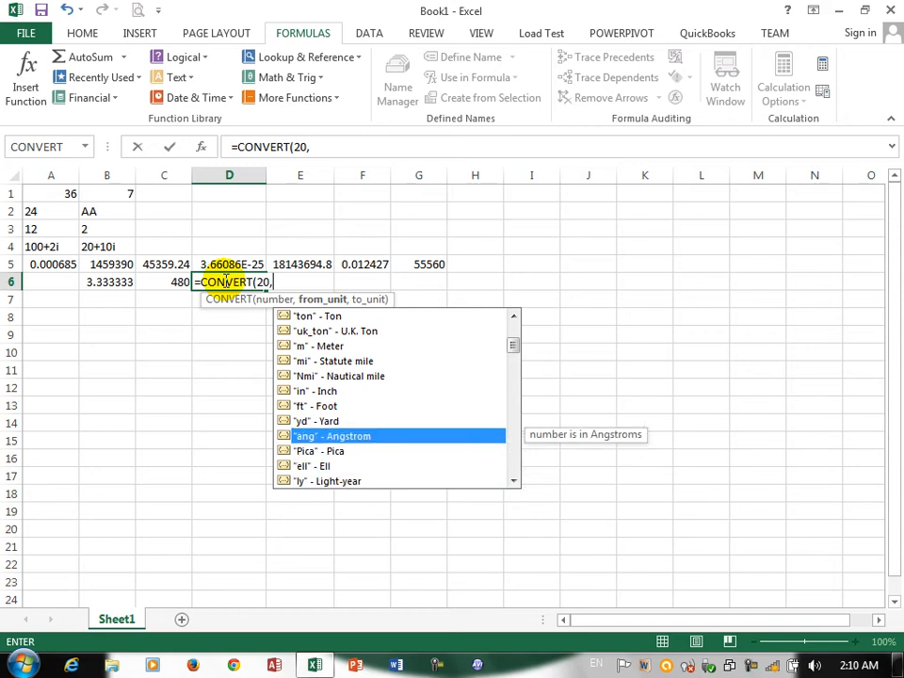
key("Down")
key("Down")
key("Down")
key("Down")
key("Down")
key("Down")
key("Down")
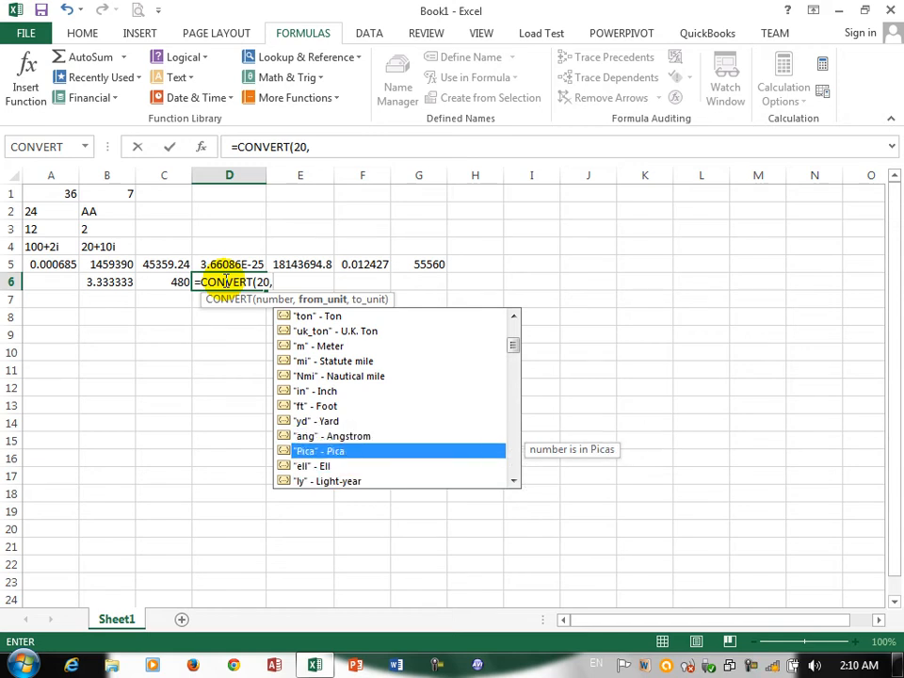
key("Down")
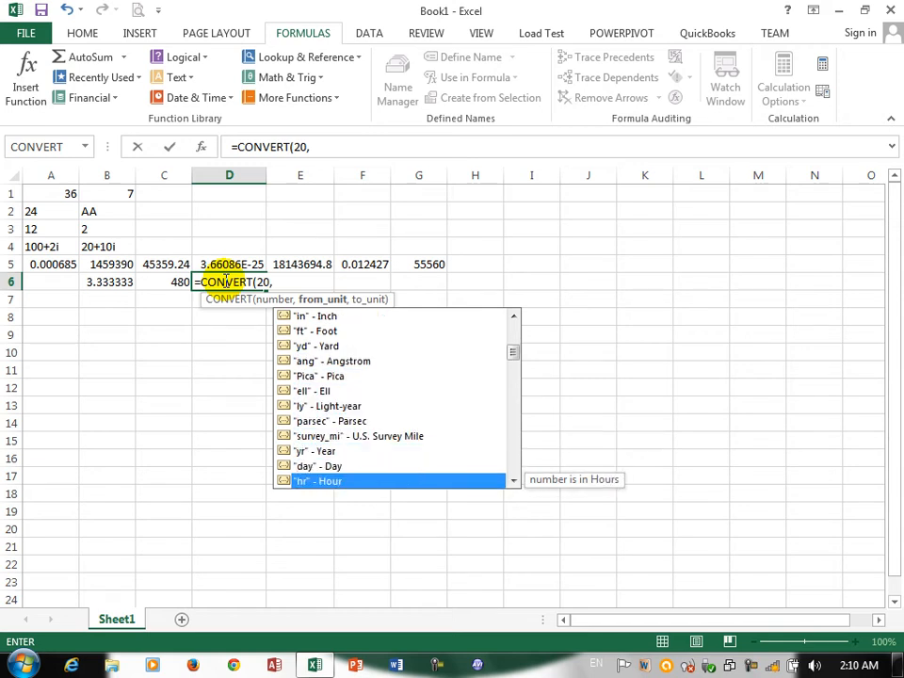
key("Up")
key("Up")
key("Tab")
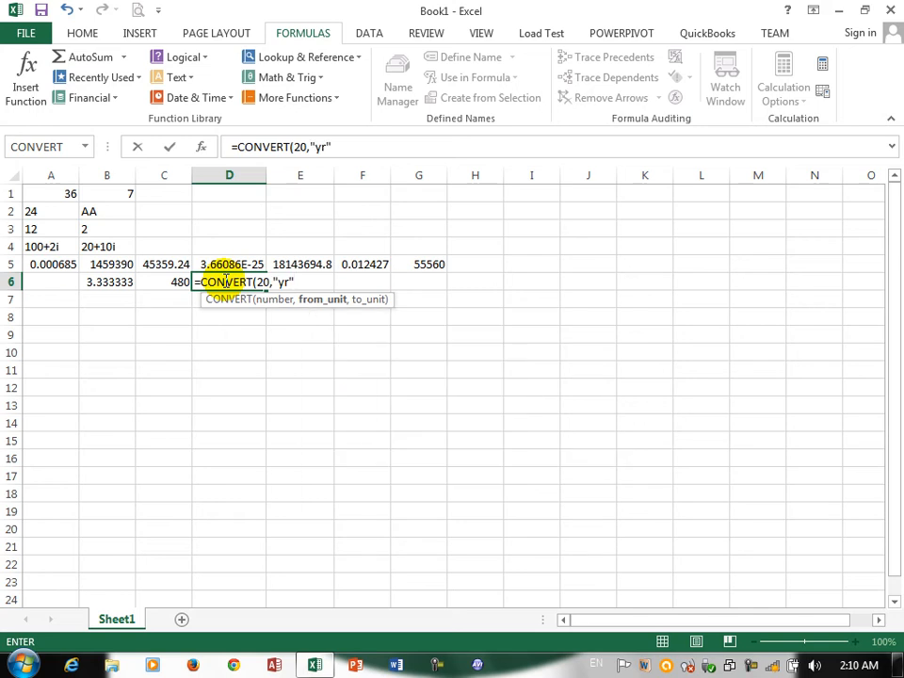
Complete the CONVERT formula in cell D6 with days "day" as the target unit and commit it
type(",")
key("Down")
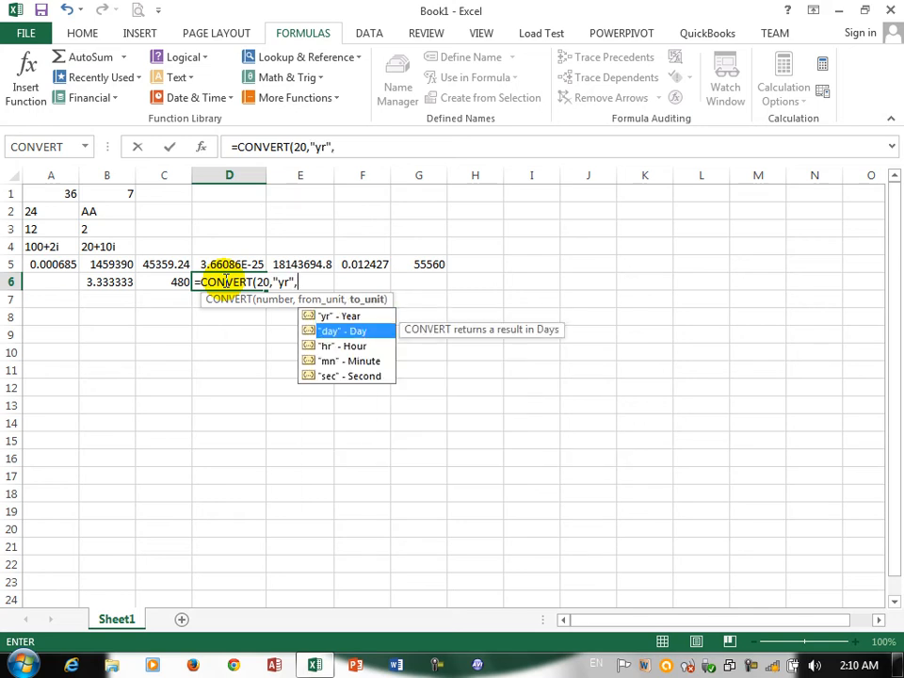
key("Tab")
type(")")
key("Return")
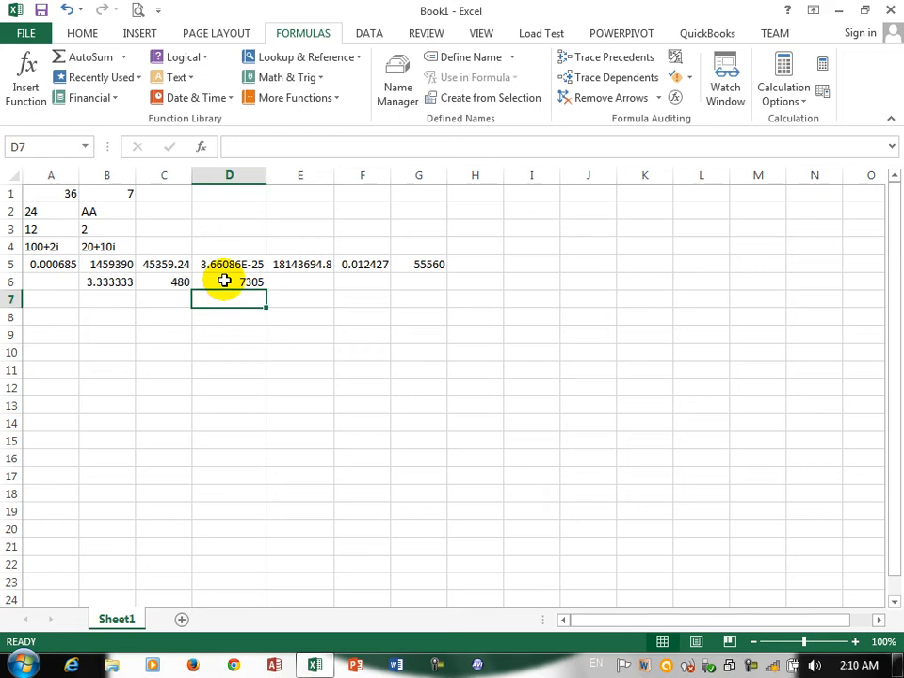
Start a CONVERT formula in cell E6 with number 20 and days "day" as the unit to convert from
left_click(307, 282)
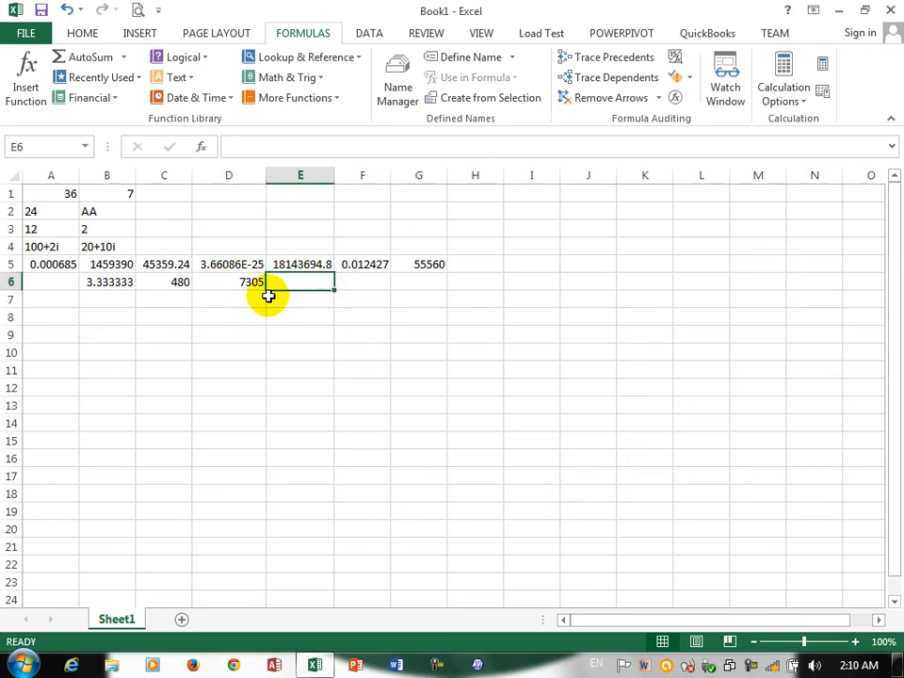
type("=con")
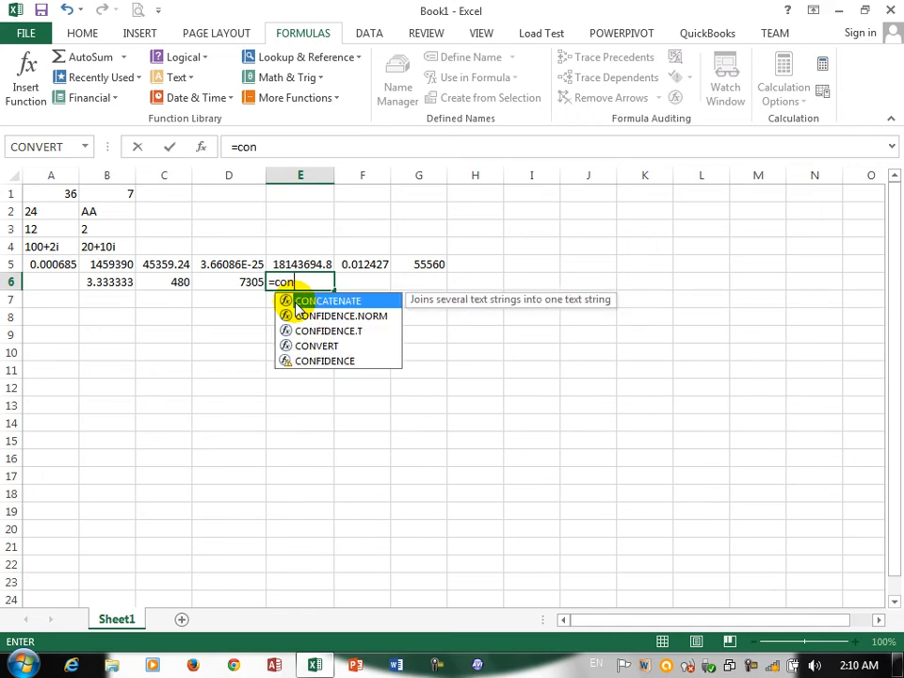
key("Down")
key("Down")
key("Down")
key("Tab")
type("20,")
key("Down")
key("Down")
key("Down")
key("Down")
key("Down")
key("Down")
key("Down")
key("Down")
key("Down")
key("Down")
key("Down")
key("Down")
key("Down")
key("Down")
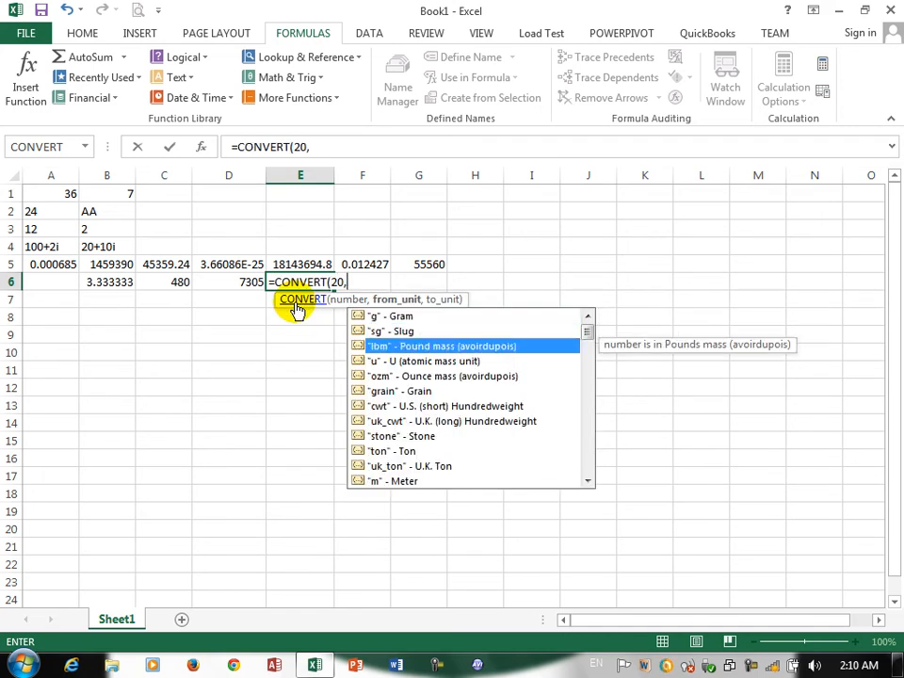
key("Down")
key("Down")
key("Down")
key("Down")
key("Down")
key("Down")
key("Down")
key("Down")
key("Down")
key("Down")
key("Down")
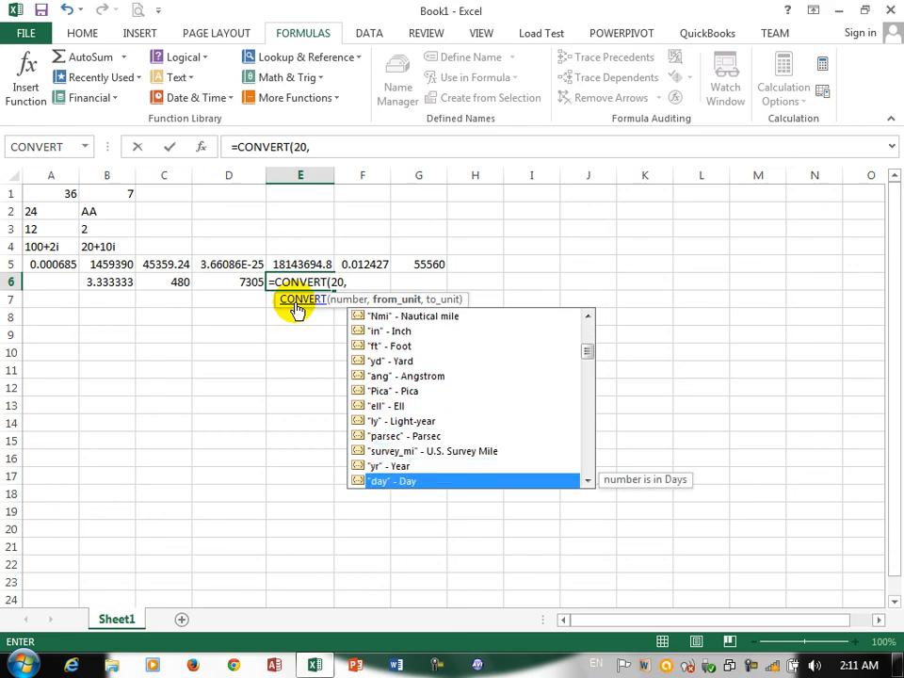
key("Up")
key("Tab")
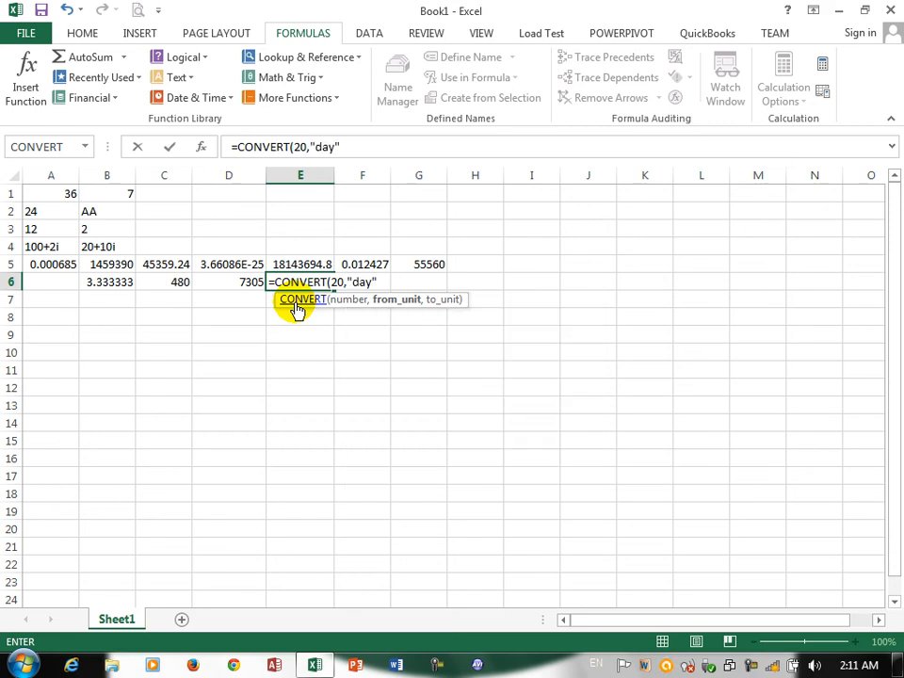
Complete the CONVERT formula in cell E6 with hours "hr" as the target unit and commit it
type(",")
key("Down")
key("Down")
key("Tab")
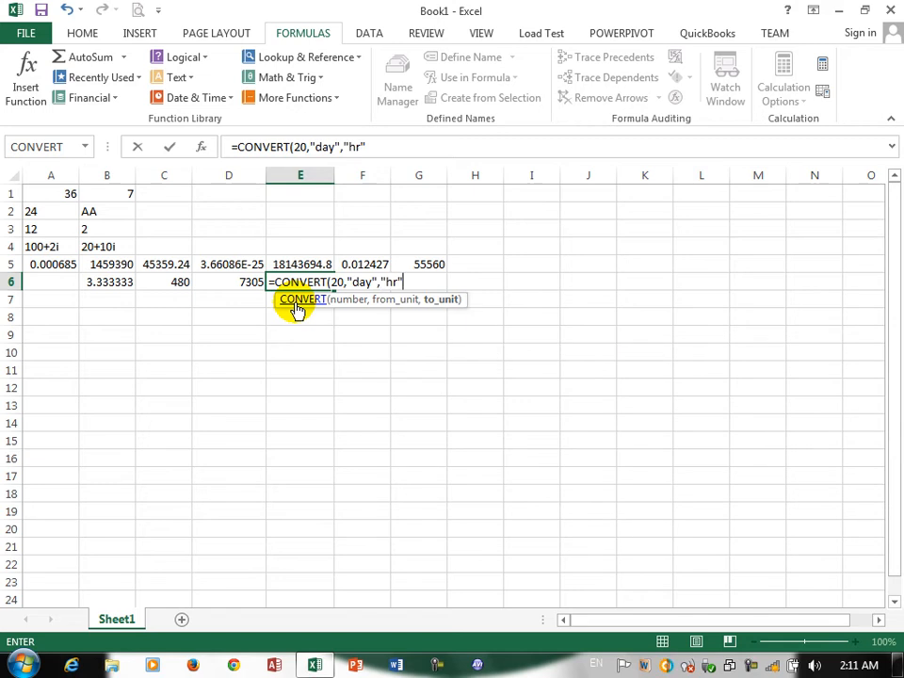
type(")")
key("Return")
key("Up")
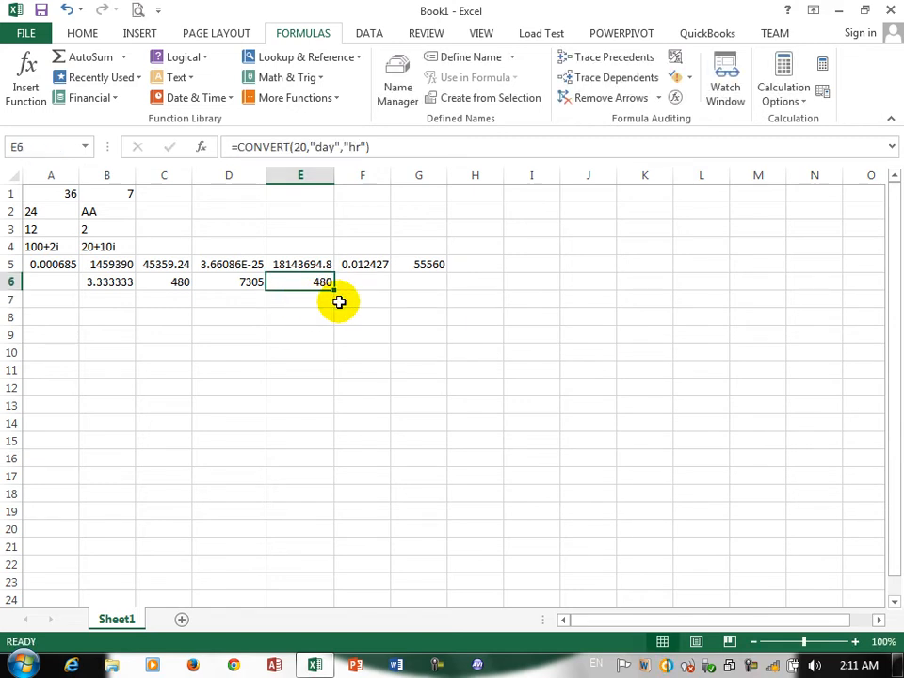
Start a CONVERT formula in cell F6 with number 30 and hours "hr" as the unit to convert from
left_click(365, 280)
type("=conver")
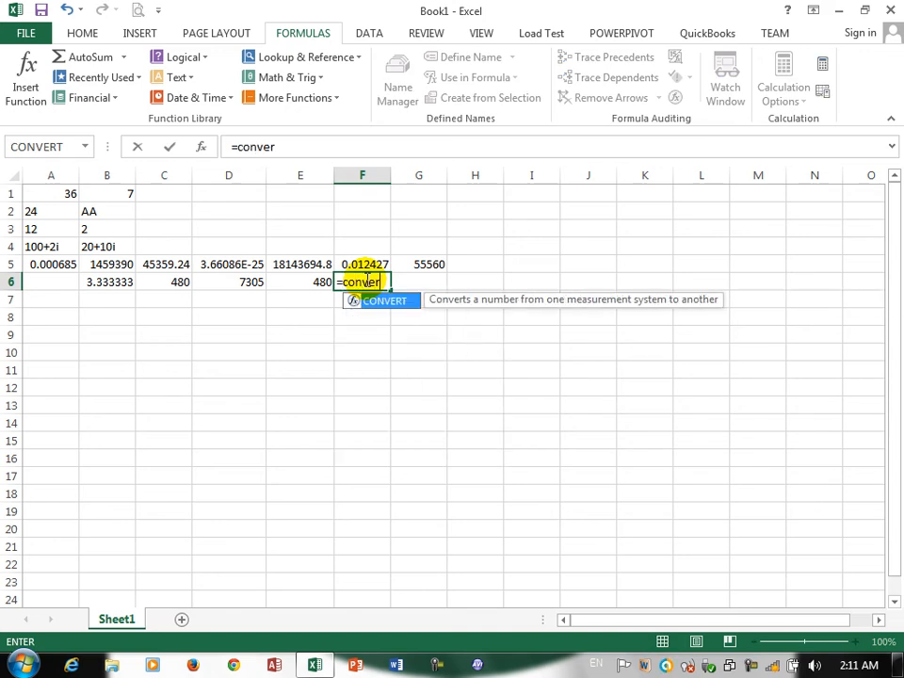
key("Tab")
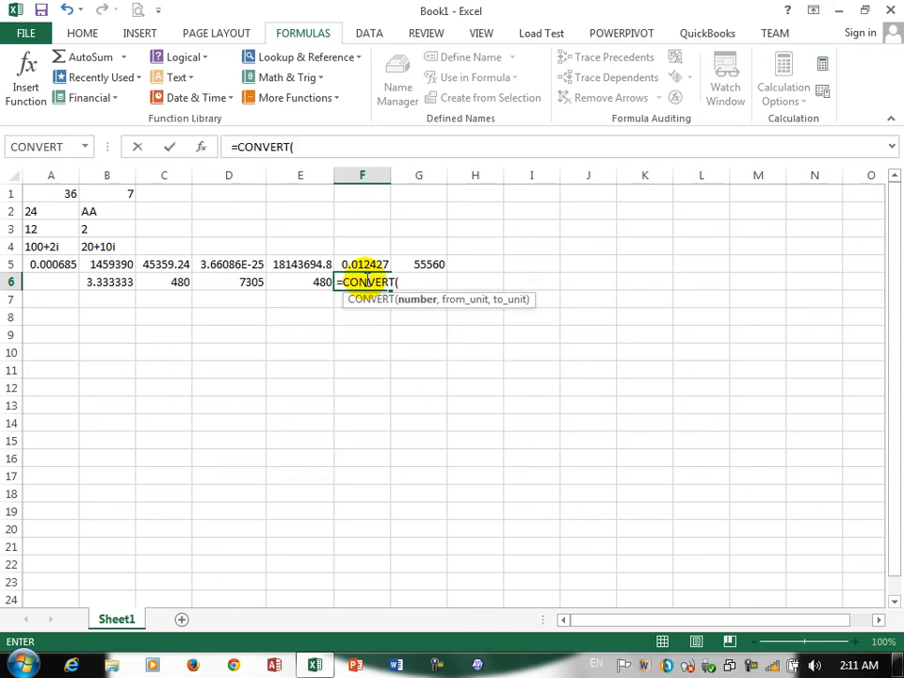
type("30,")
key("Down")
key("Down")
key("Down")
key("Down")
key("Down")
key("Down")
key("Down")
key("Down")
key("Down")
key("Down")
key("Down")
key("Down")
key("Down")
key("Down")
key("Down")
key("Down")
key("Down")
key("Down")
key("Down")
key("Down")
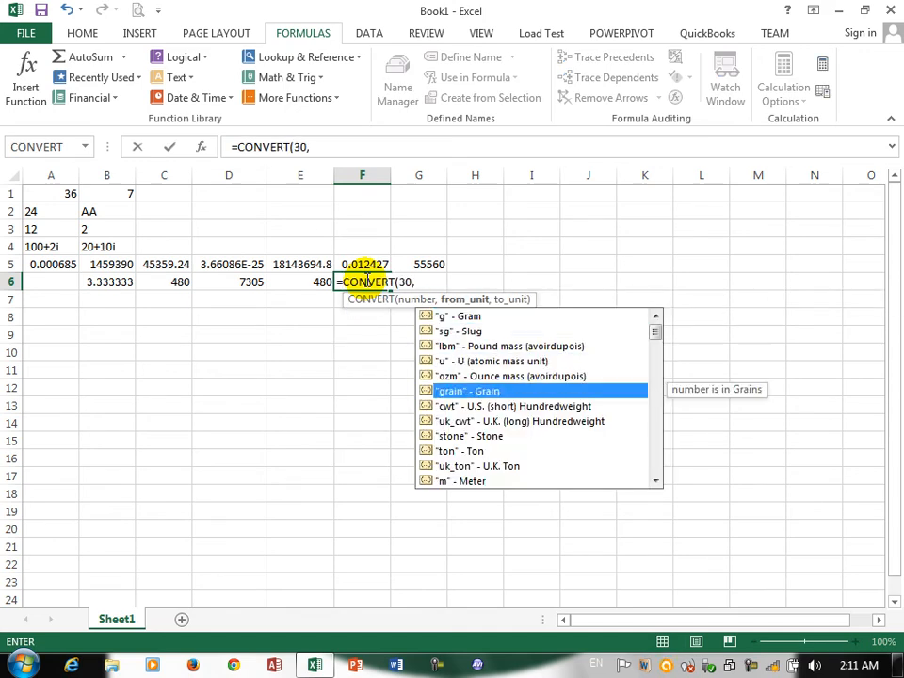
key("Down")
key("Down")
key("Down")
key("Down")
key("Down")
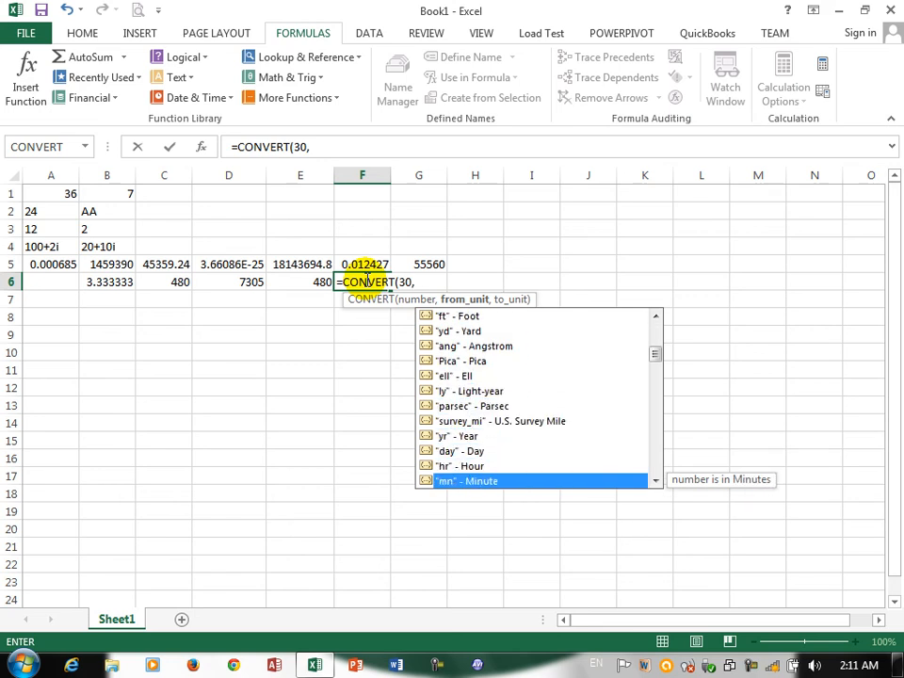
key("Up")
key("Tab")
Complete the CONVERT formula in cell F6 with minutes "mn" as the target unit and commit it
type(",")
key("Down")
key("Down")
key("Down")
key("Tab")
key("Return")
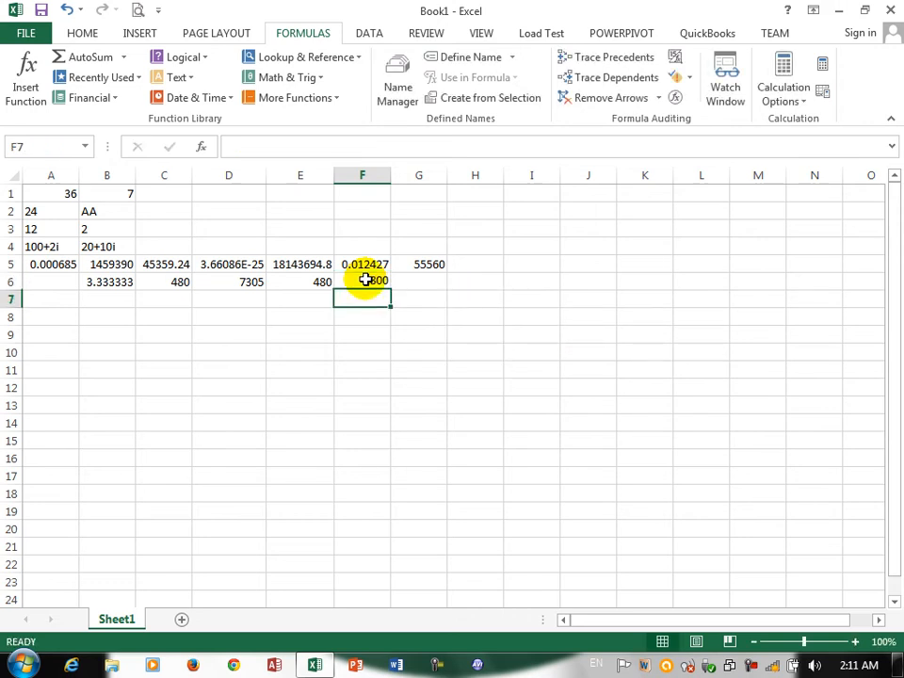
Start a CONVERT formula in cell G6 with 40 as the number to convert
left_click(431, 279)
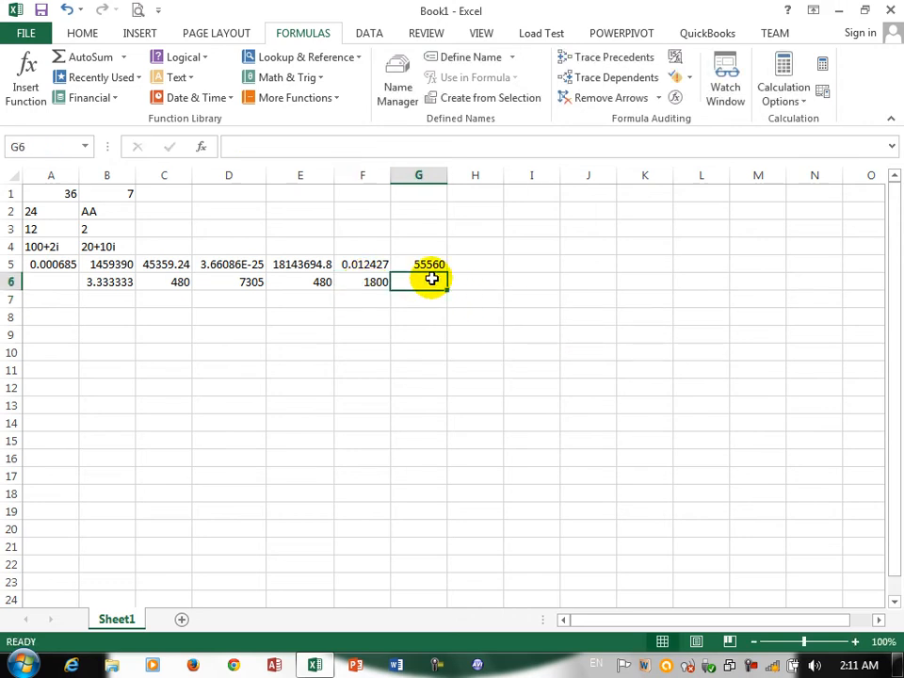
type("=cob")
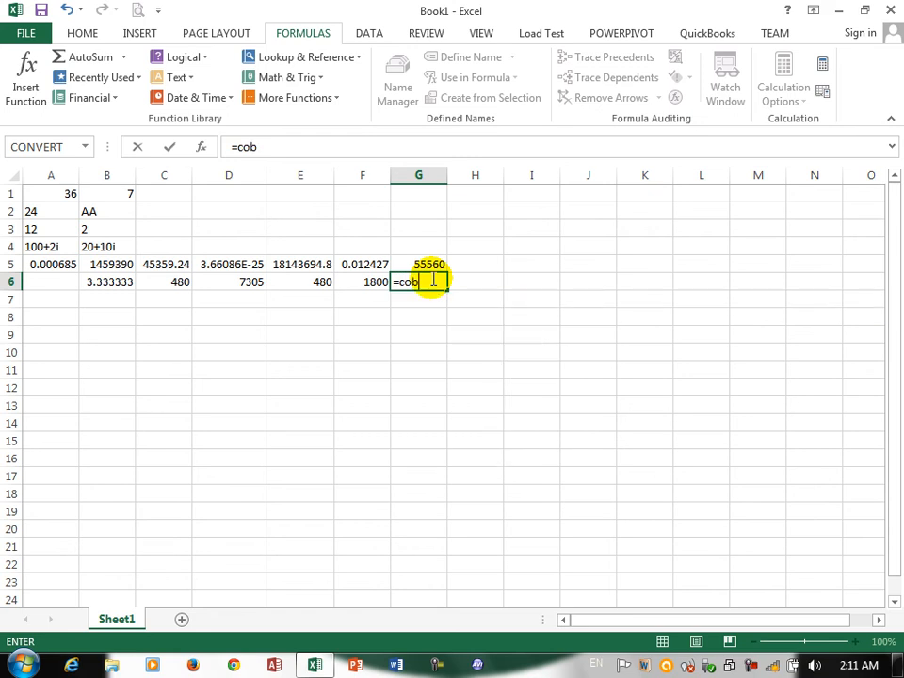
key("BackSpace")
type("n")
key("Down")
key("Down")
key("Down")
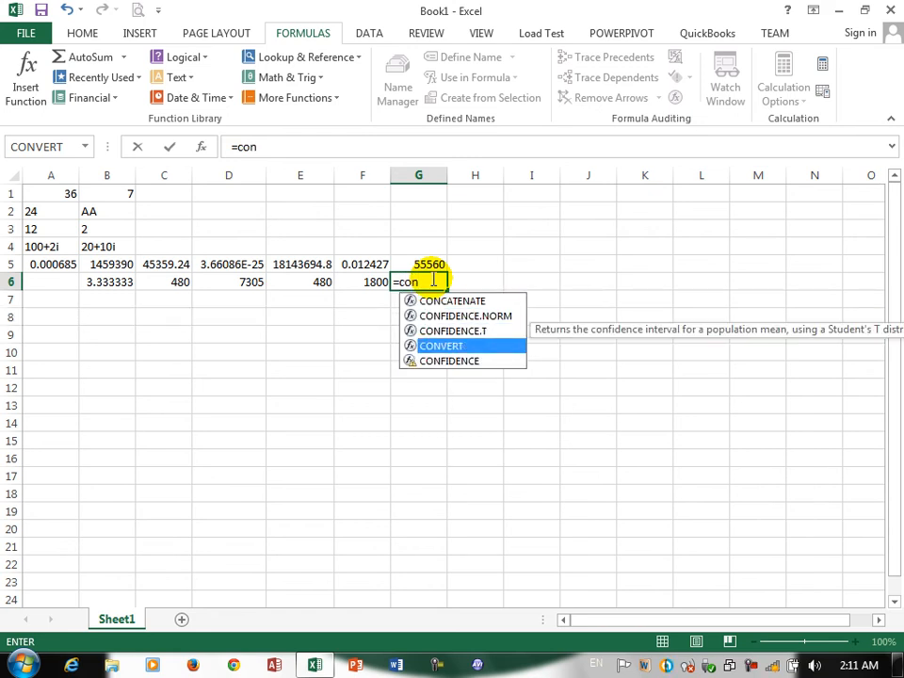
key("Tab")
type("40,")
Set degrees Celsius "C" as the unit to convert from in the CONVERT formula in cell G6
key("Down")
key("Down")
key("Down")
key("Down")
key("Down")
key("Down")
key("Down")
key("Down")
key("Down")
key("Down")
key("Down")
key("Down")
key("Down")
key("Down")
key("Down")
key("Down")
key("Down")
key("Down")
key("Down")
key("Down")
key("Down")
key("Down")
key("Down")
key("Down")
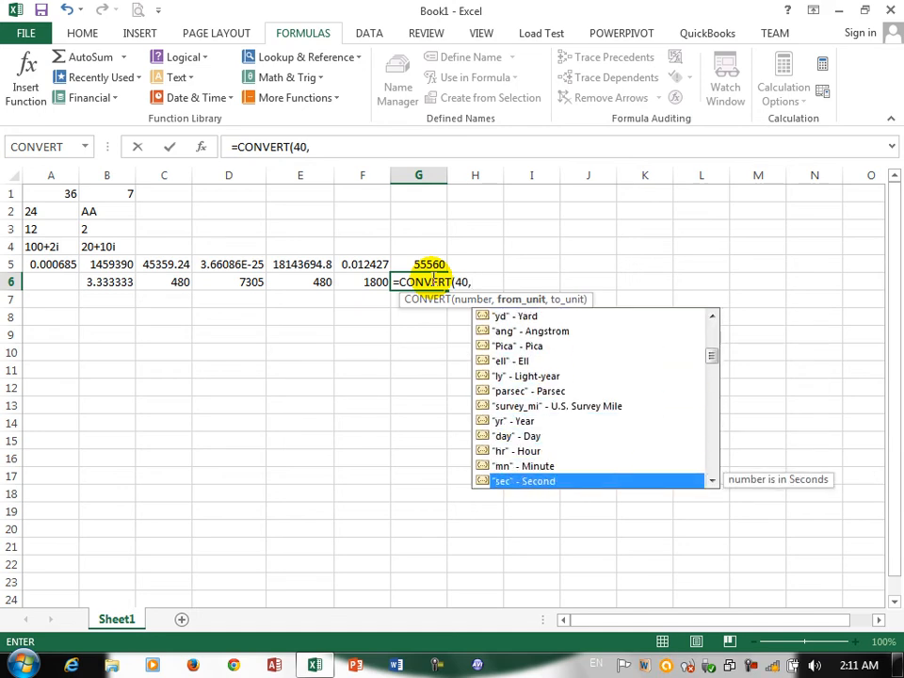
key("Down")
key("Down")
key("Down")
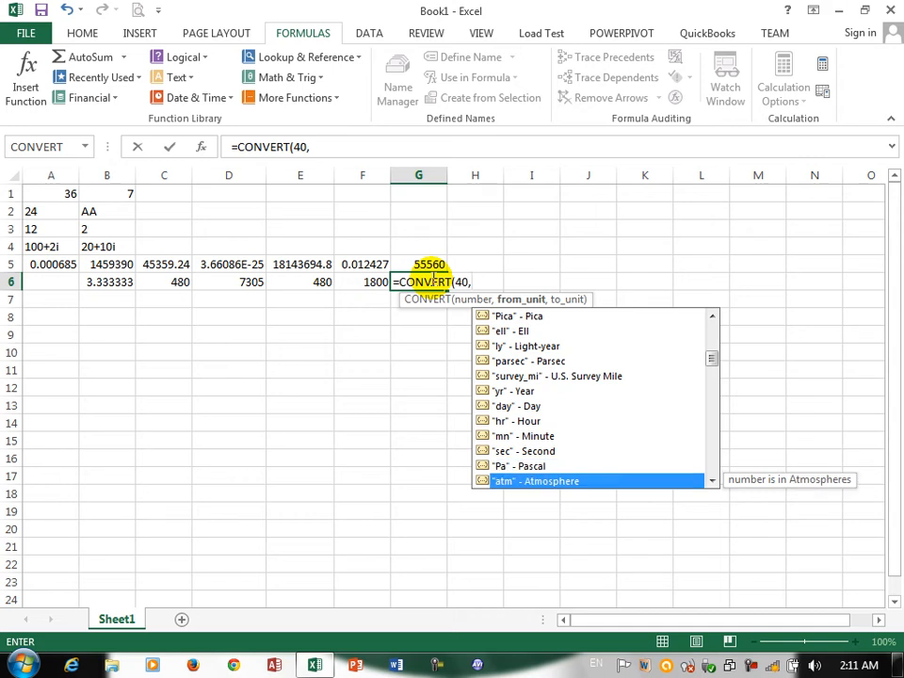
key("Up")
key("Up")
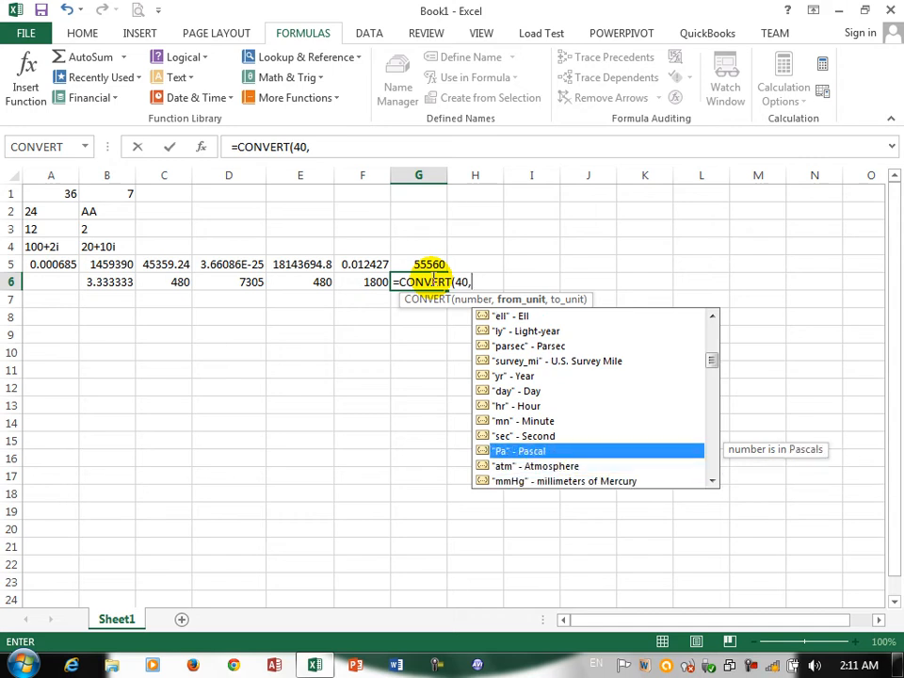
key("Down")
key("Down")
key("Down")
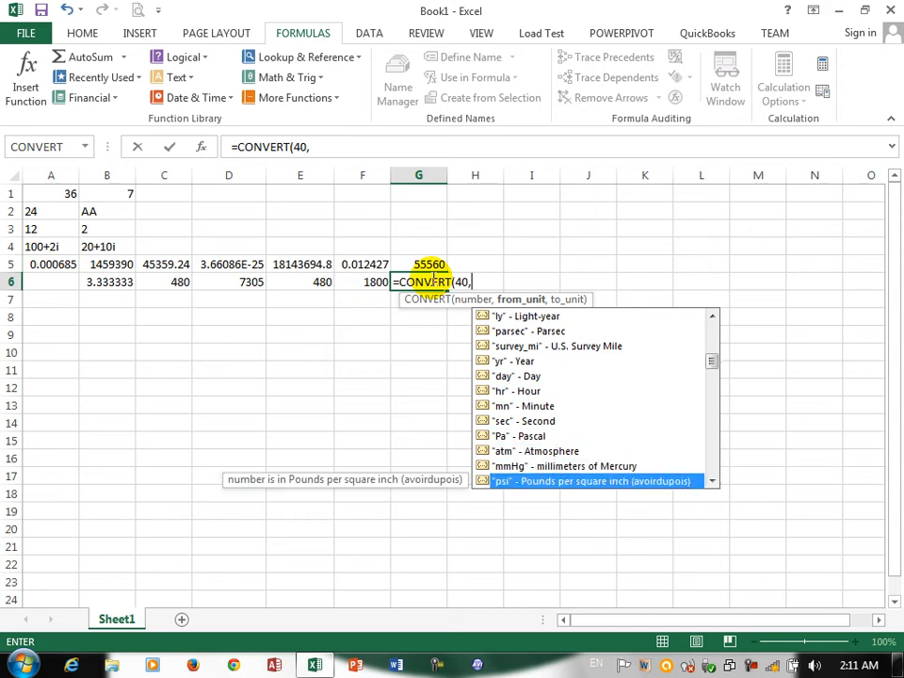
key("Up")
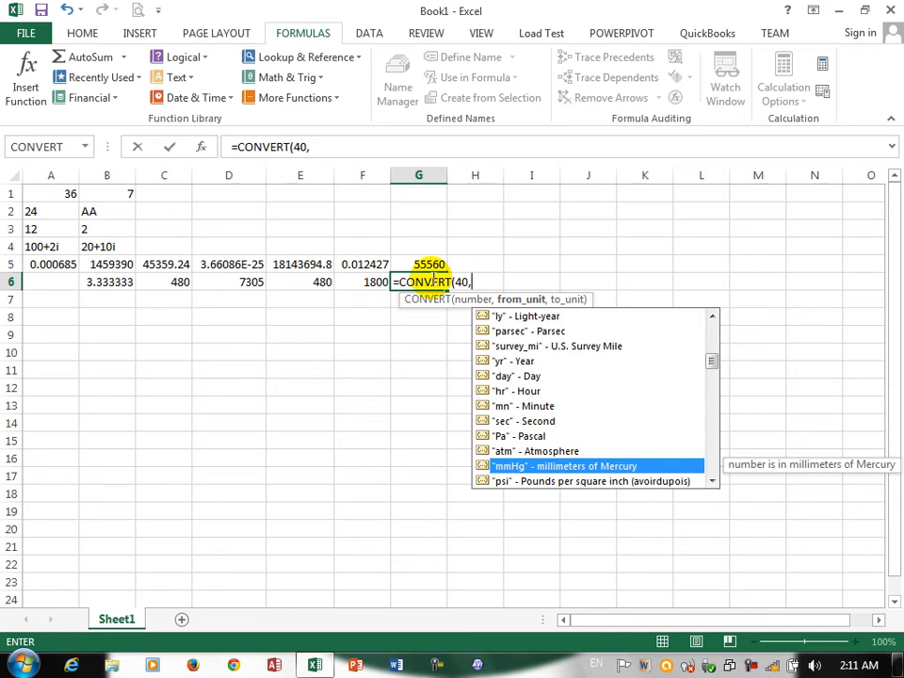
key("Down")
key("Down")
key("Down")
key("Down")
key("Down")
key("Down")
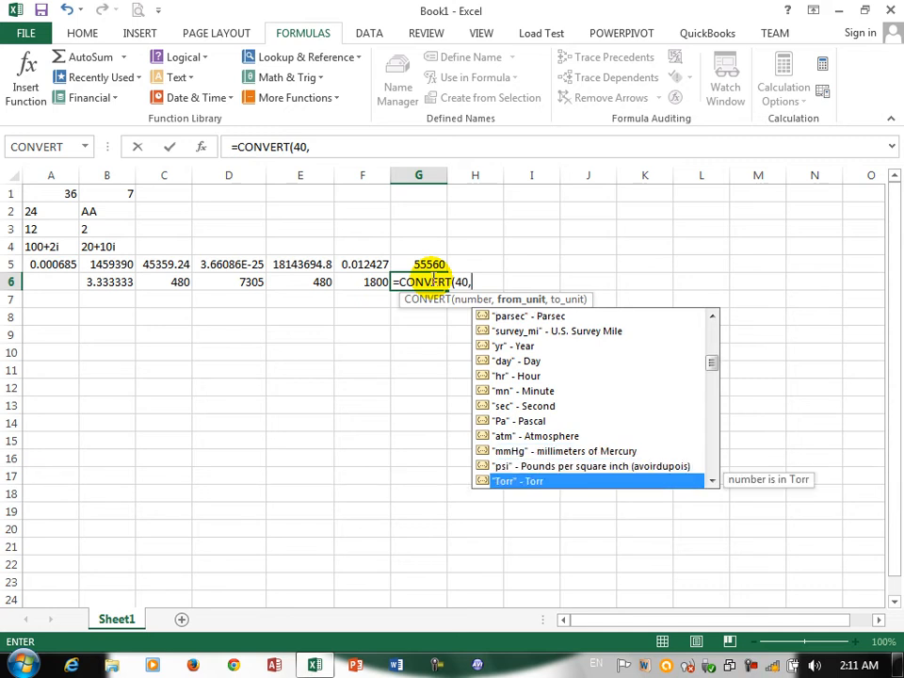
key("Down")
key("Up")
key("Up")
key("Up")
key("Down")
key("Down")
key("Down")
key("Down")
key("Down")
key("Down")
key("Down")
key("Down")
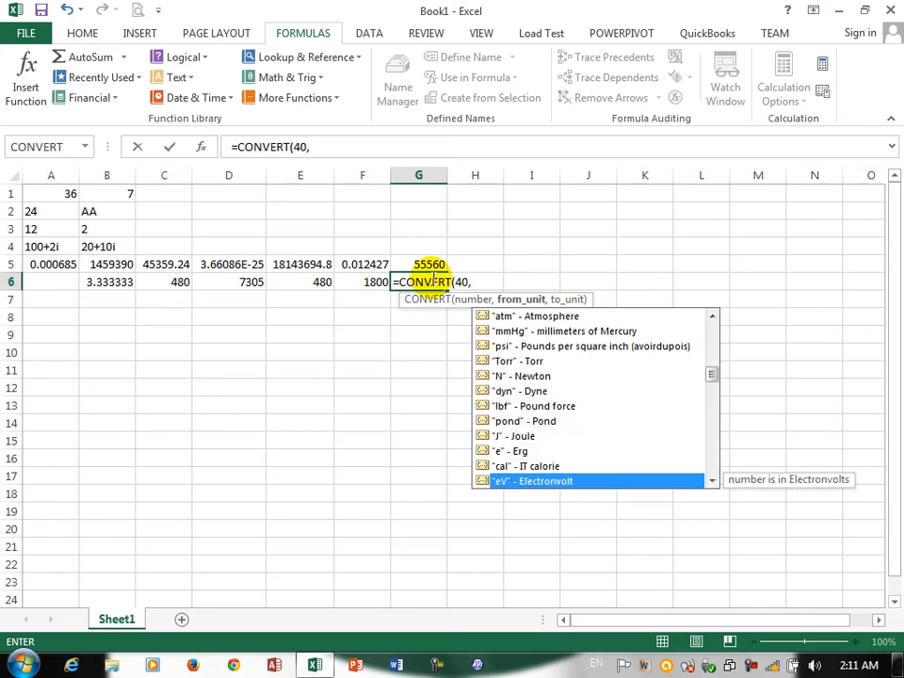
key("Down")
key("Down")
key("Down")
key("Down")
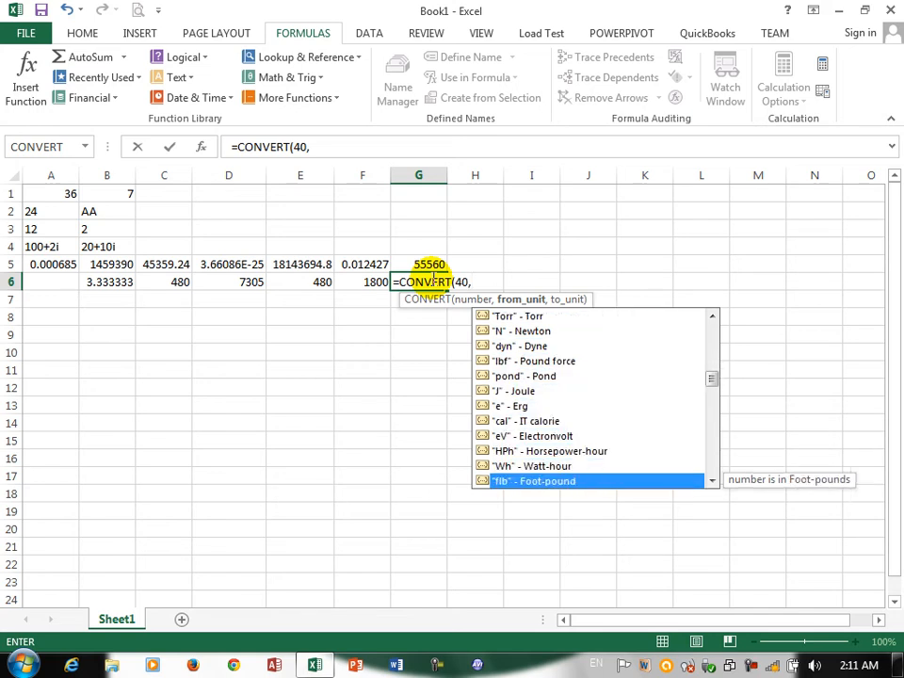
key("Down")
key("Down")
key("Down")
key("Down")
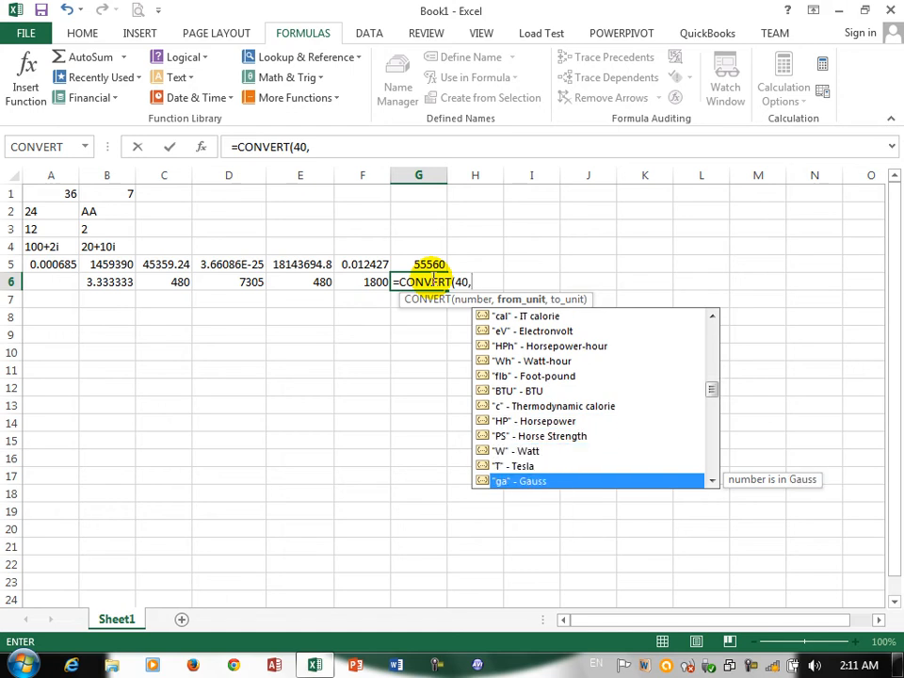
key("Down")
key("Down")
key("Up")
key("Tab")
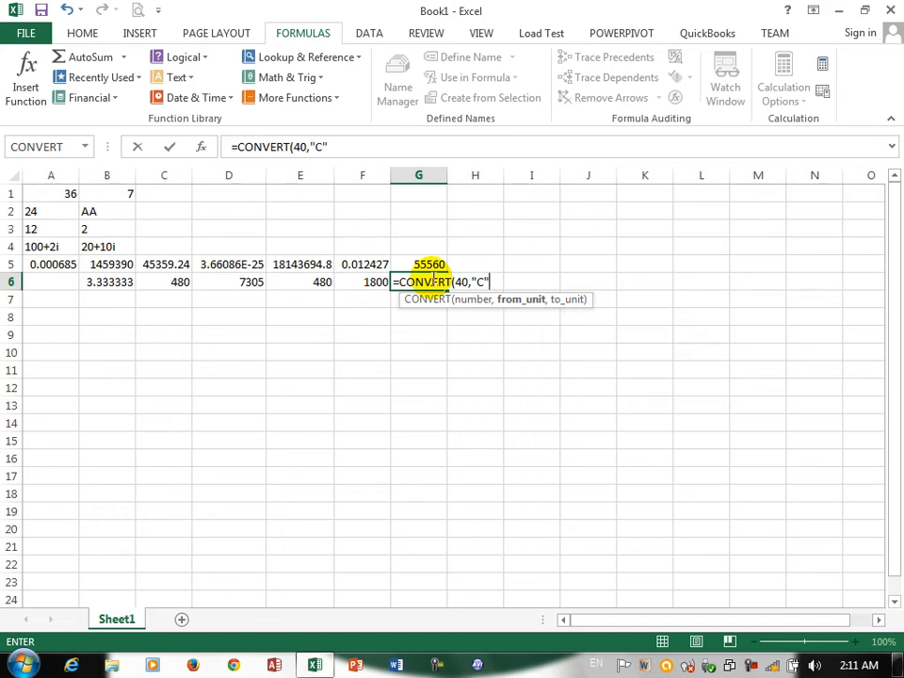
Complete the CONVERT formula in cell G6 with degrees Fahrenheit "F" as the target unit and commit it
type(",")
key("Down")
key("Down")
key("Up")
key("Tab")
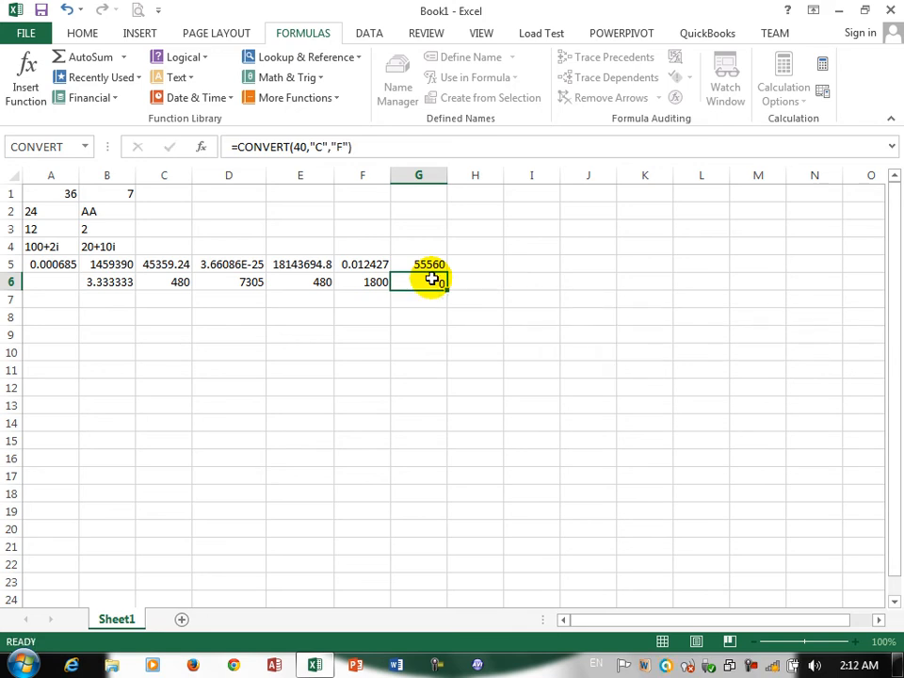
key("Return")
Start a CONVERT formula in cell H6 with 10- as the number argument
left_click(466, 282)
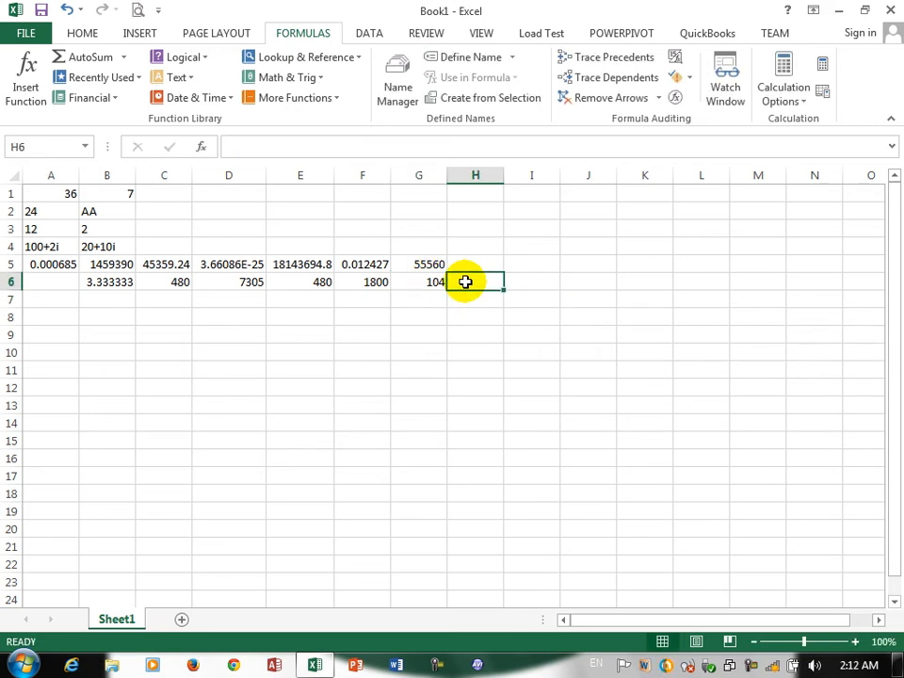
type("=con")
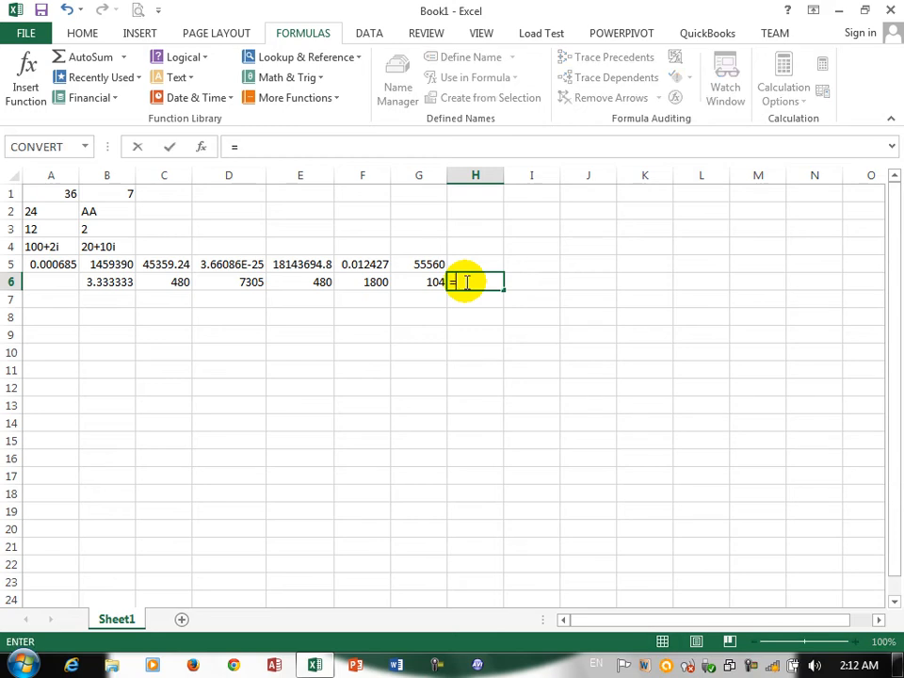
key("Down")
key("Down")
key("Down")
key("Tab")
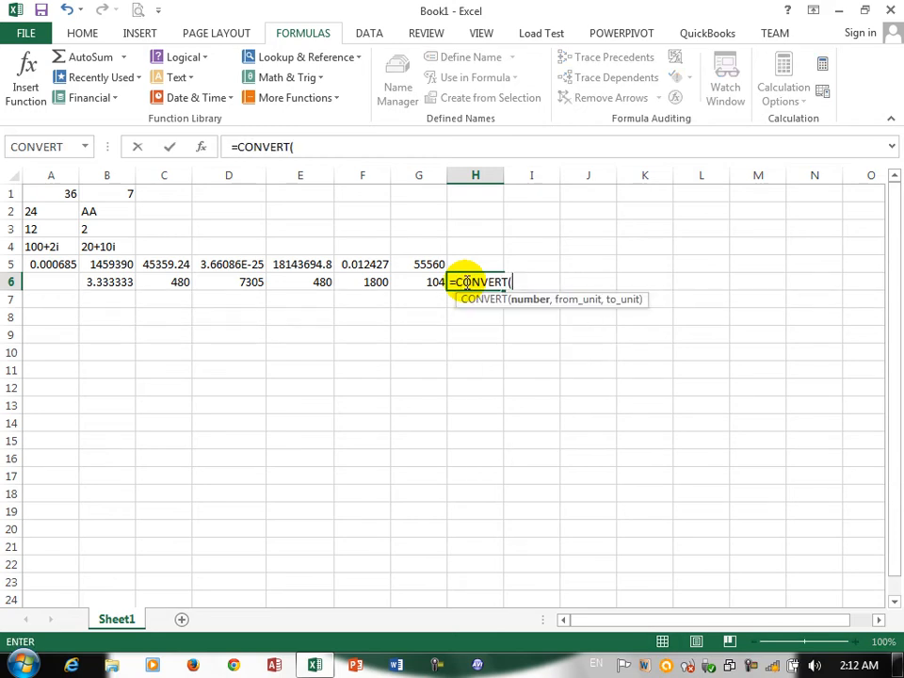
type("10-,")
Set liters "l" as the unit to convert from in the CONVERT formula in cell H6
key("Down")
key("Down")
key("Down")
key("Down")
key("Down")
key("Down")
key("Down")
key("Down")
key("Down")
key("Down")
key("Down")
key("Down")
key("Down")
key("Down")
key("Down")
key("Down")
key("Down")
key("Down")
key("Down")
key("Down")
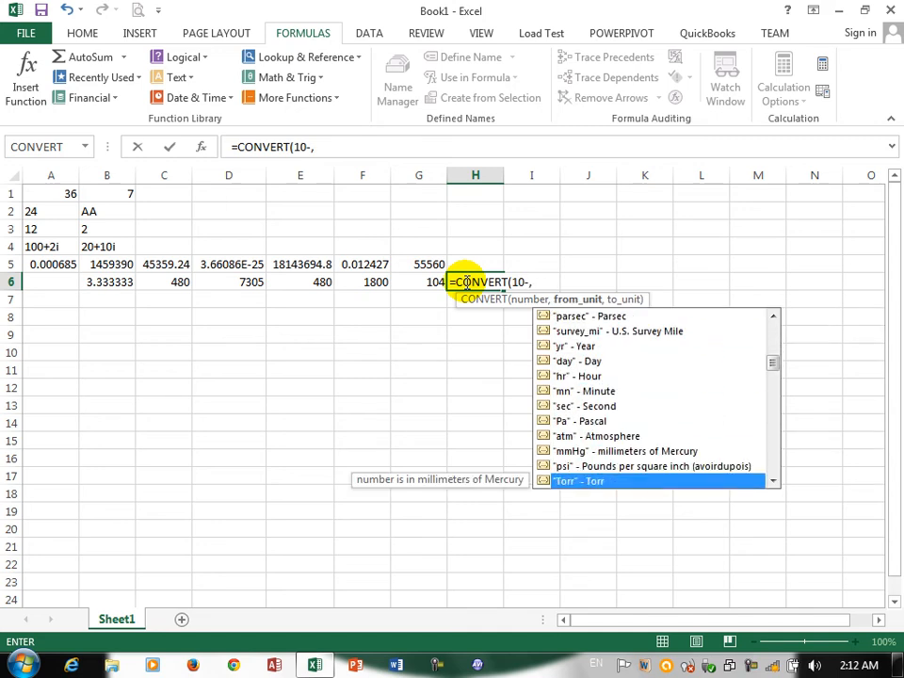
key("Down")
key("Down")
key("Down")
key("Down")
key("Down")
key("Down")
key("Down")
key("Down")
key("Down")
key("Down")
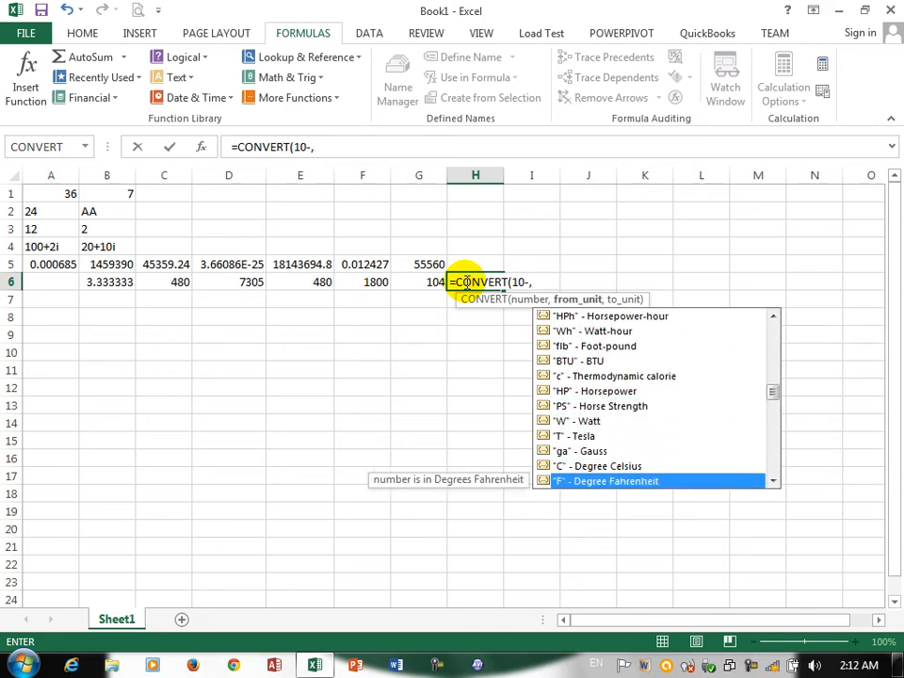
key("Down")
key("Down")
key("Down")
key("Down")
key("Down")
key("Down")
key("Down")
key("Down")
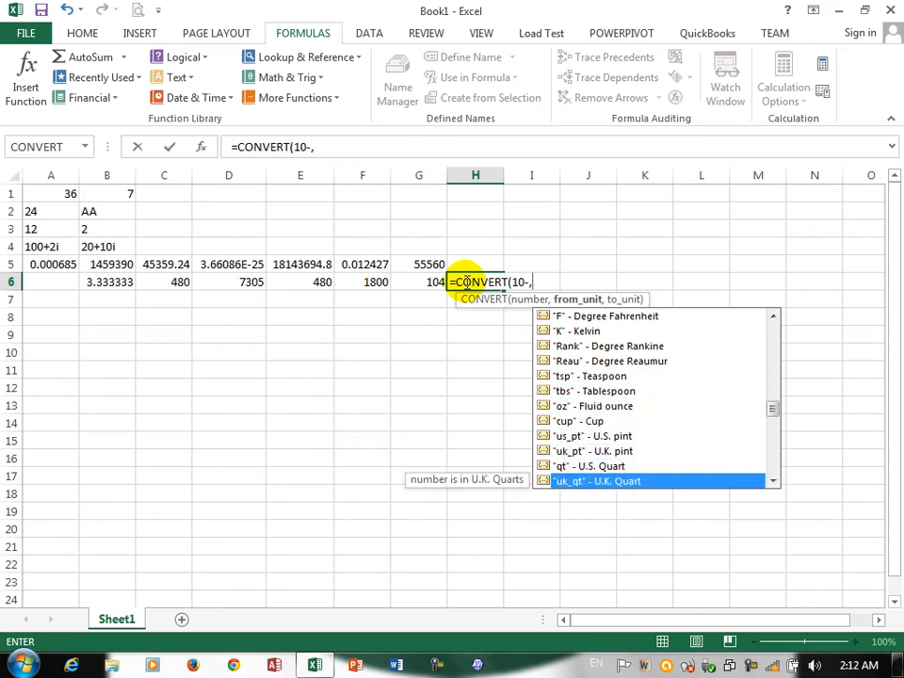
key("Down")
key("Up")
key("Tab")
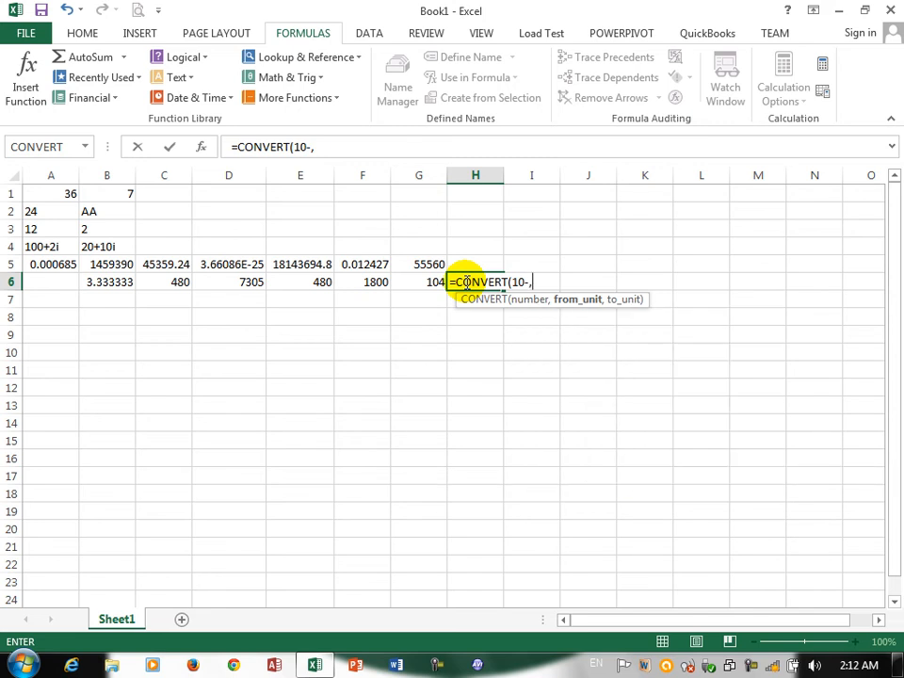
Add "cup" as the target unit in cell H6's CONVERT formula, close the parenthesis and try to commit it
type(",")
key("Down")
key("Down")
key("Down")
key("Down")
key("Up")
key("Up")
key("Up")
key("Up")
key("Down")
key("Down")
key("Tab")
type(")")
key("Return")
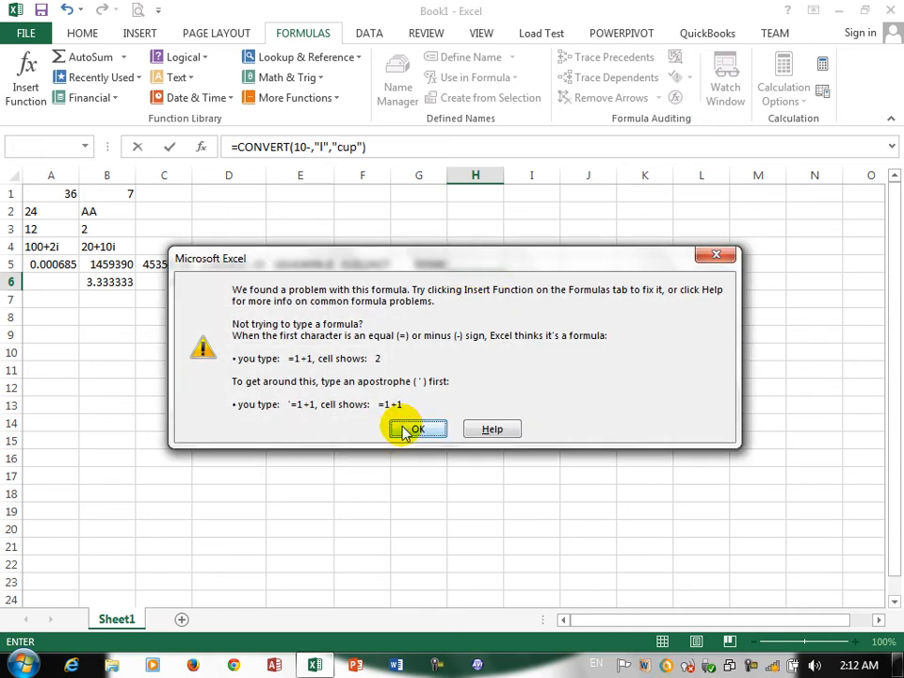
Dismiss the formula error, remove the stray minus sign after 10 in cell H6's CONVERT formula and commit it
left_click(399, 426)
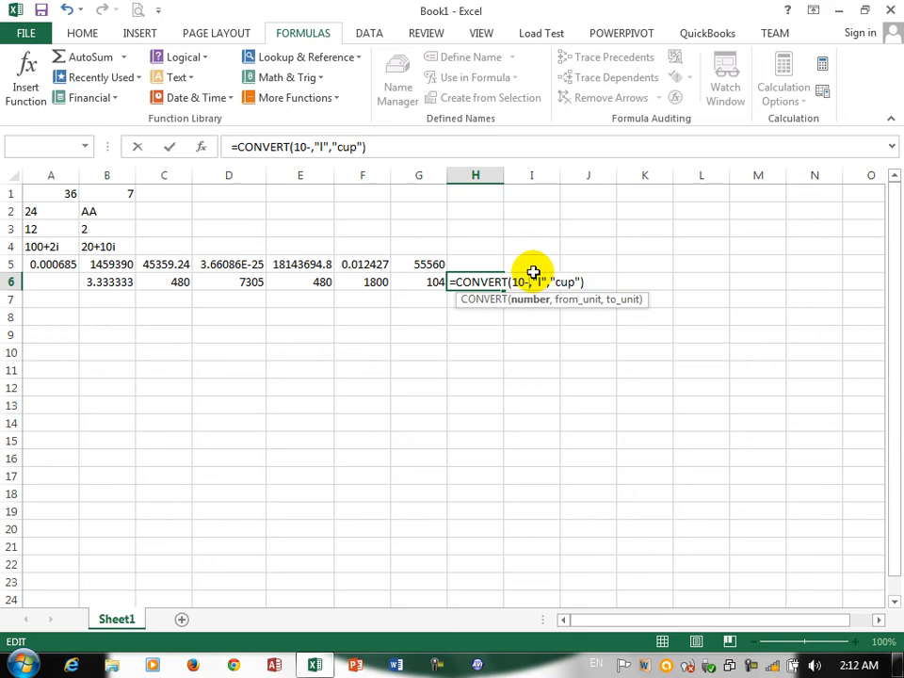
key("BackSpace")
key("Return")
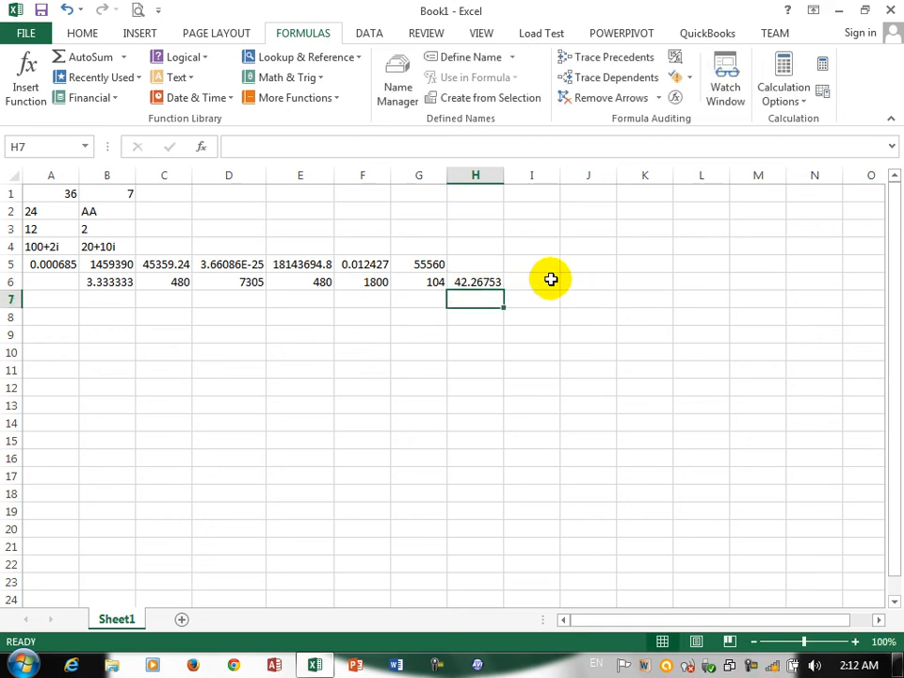
Insert the engineering function DEC2BIN in cell A6 with 97 as the number and confirm it
left_click(528, 280)
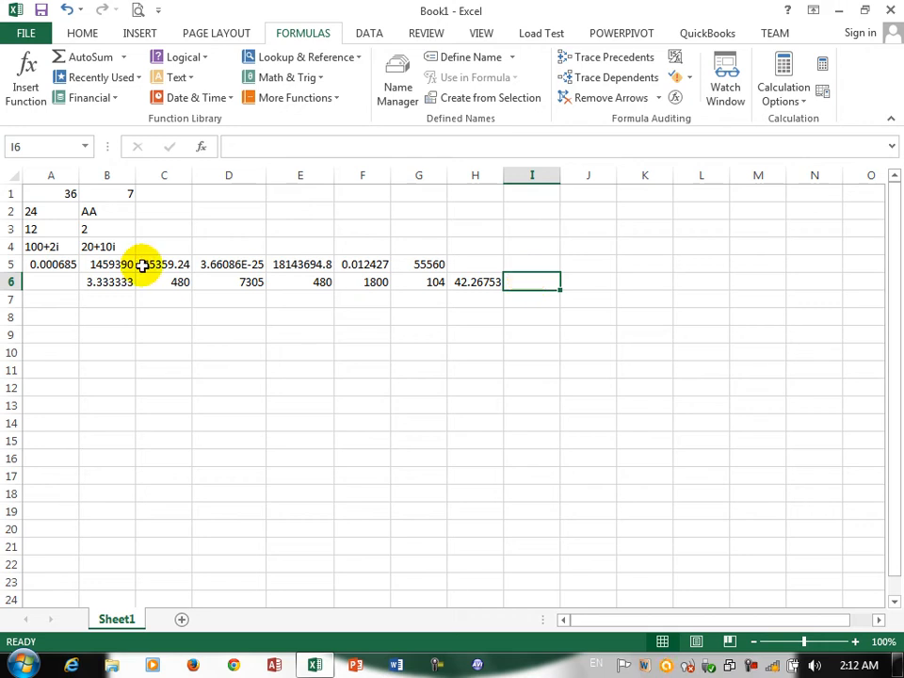
left_click(51, 284)
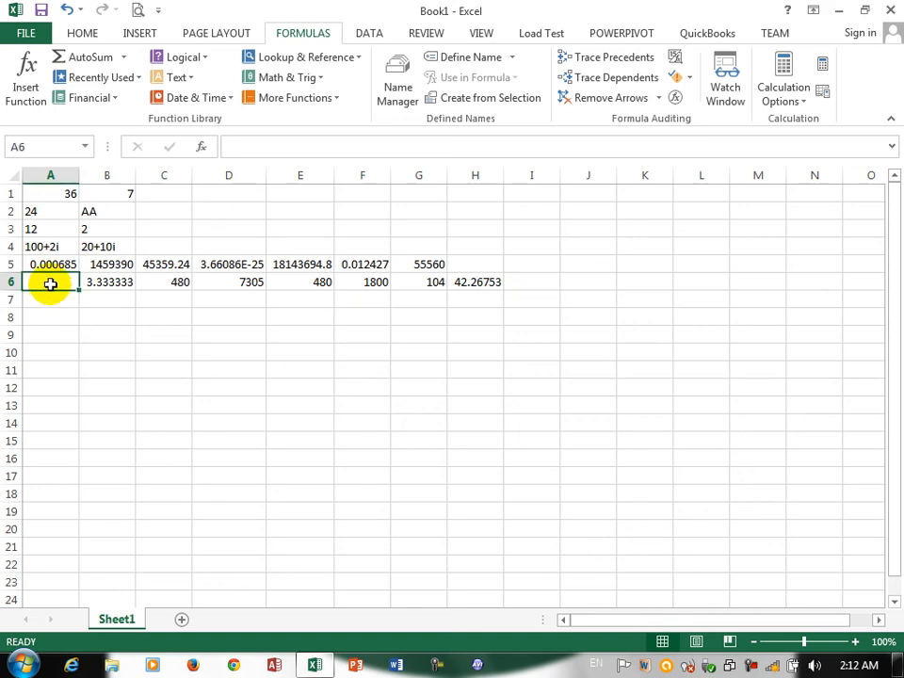
left_click(321, 98)
mouse_move(282, 141)
left_click_drag(491, 208, 490, 247)
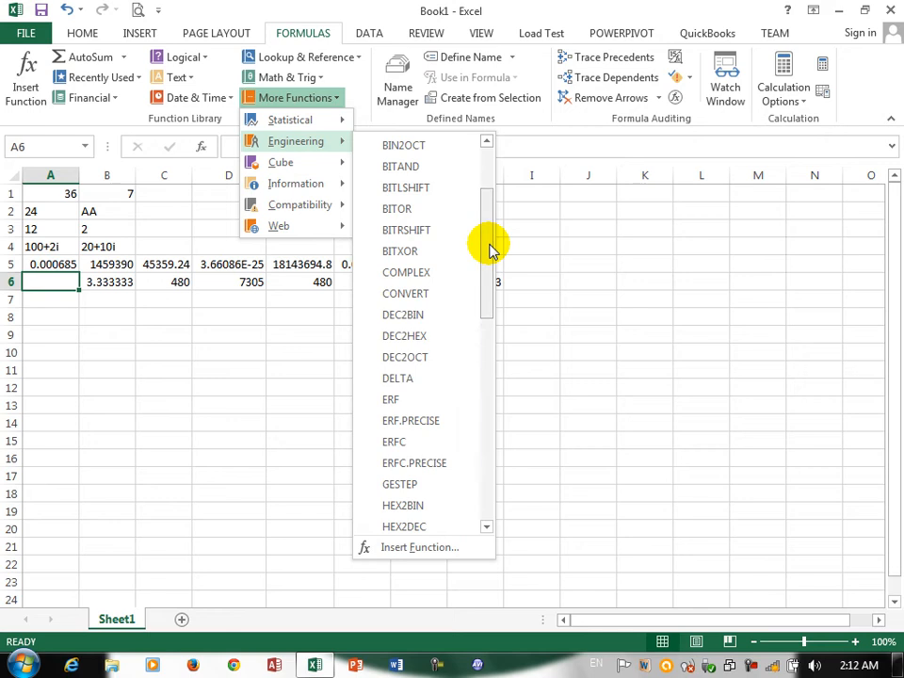
left_click(403, 318)
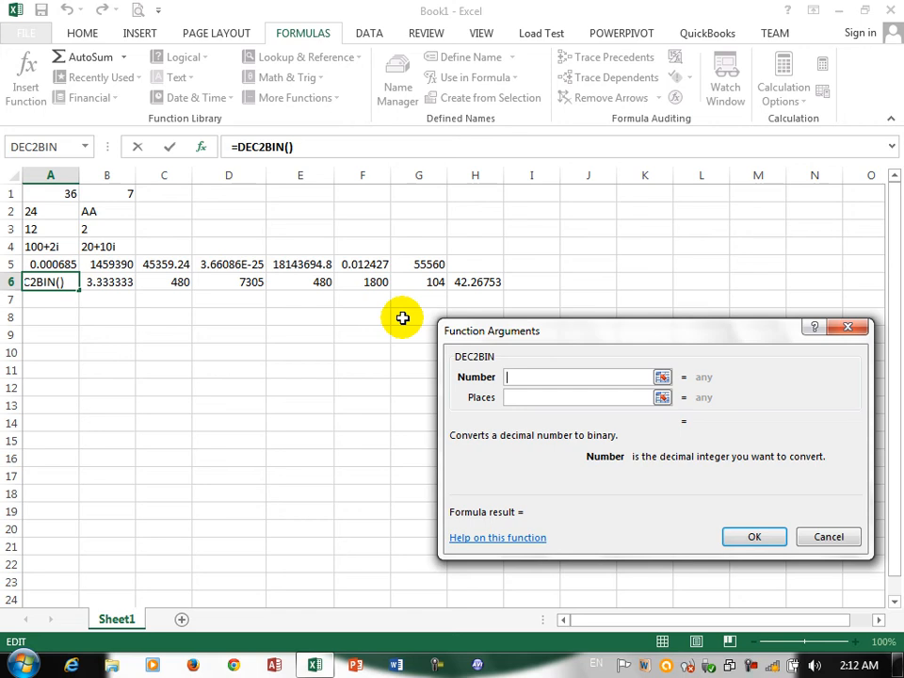
type("97")
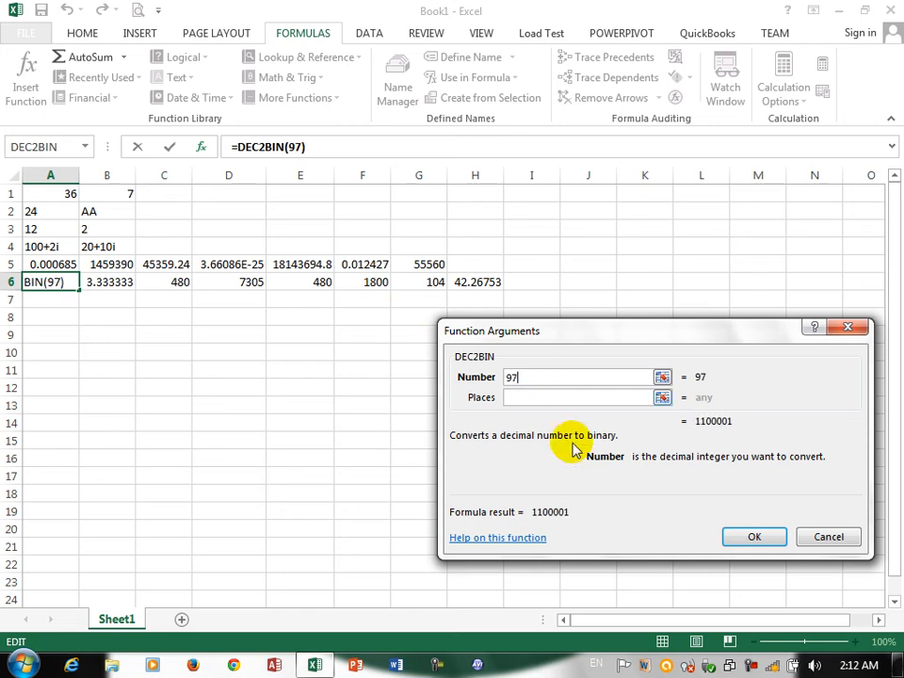
left_click(755, 537)
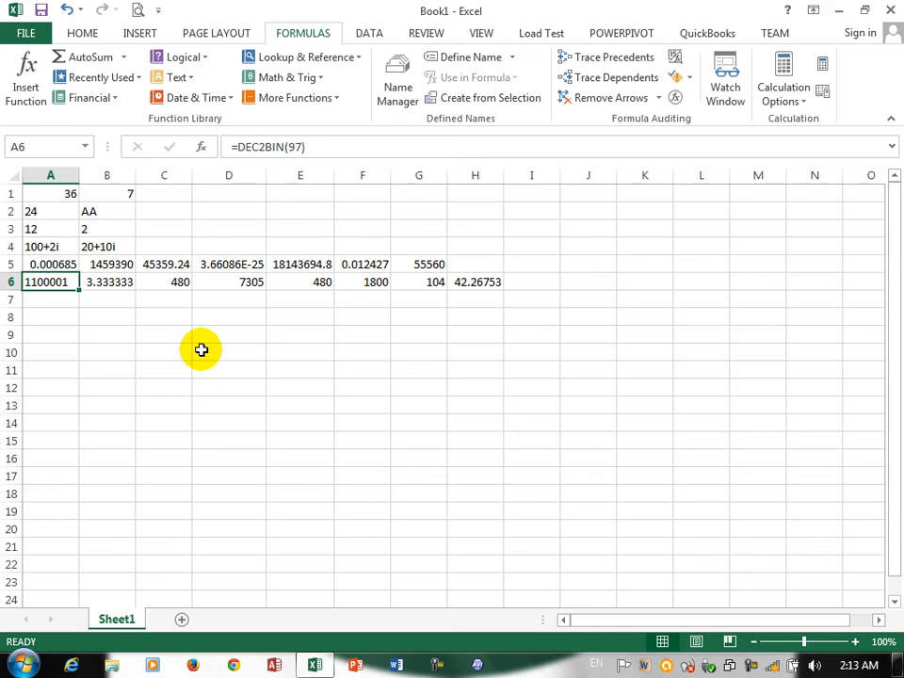
Insert the engineering function DEC2HEX in cell A7 with 100 as the number and confirm it
left_click(46, 299)
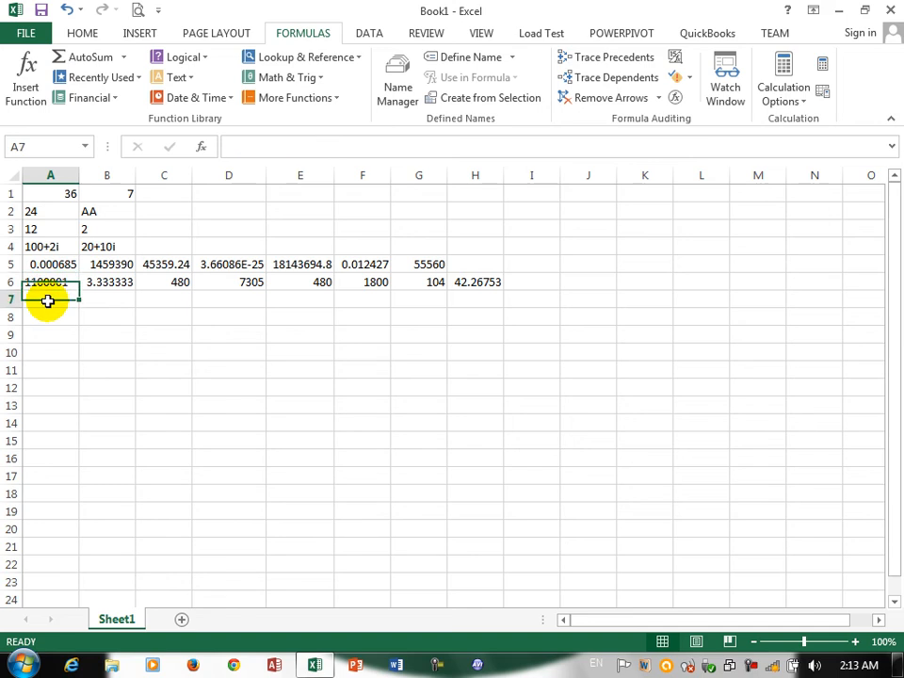
left_click(295, 98)
mouse_move(303, 142)
left_click_drag(485, 273, 489, 336)
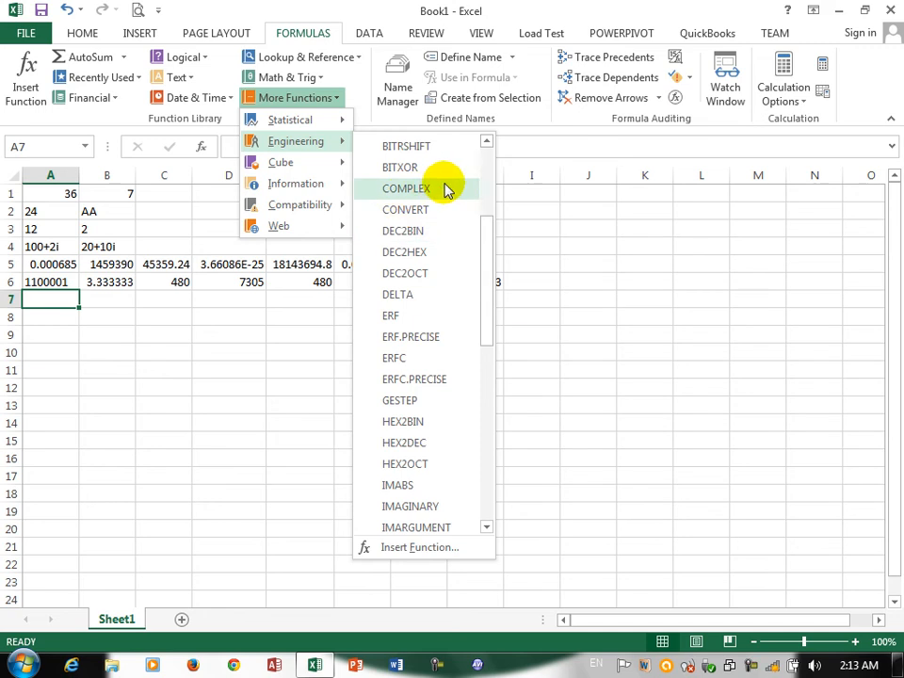
left_click(415, 254)
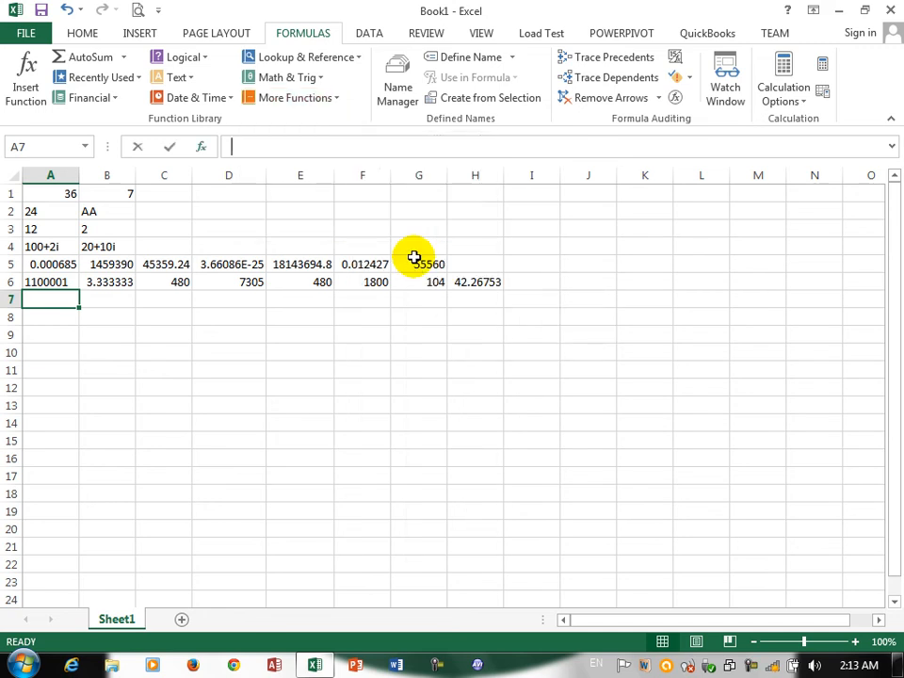
type("1010")
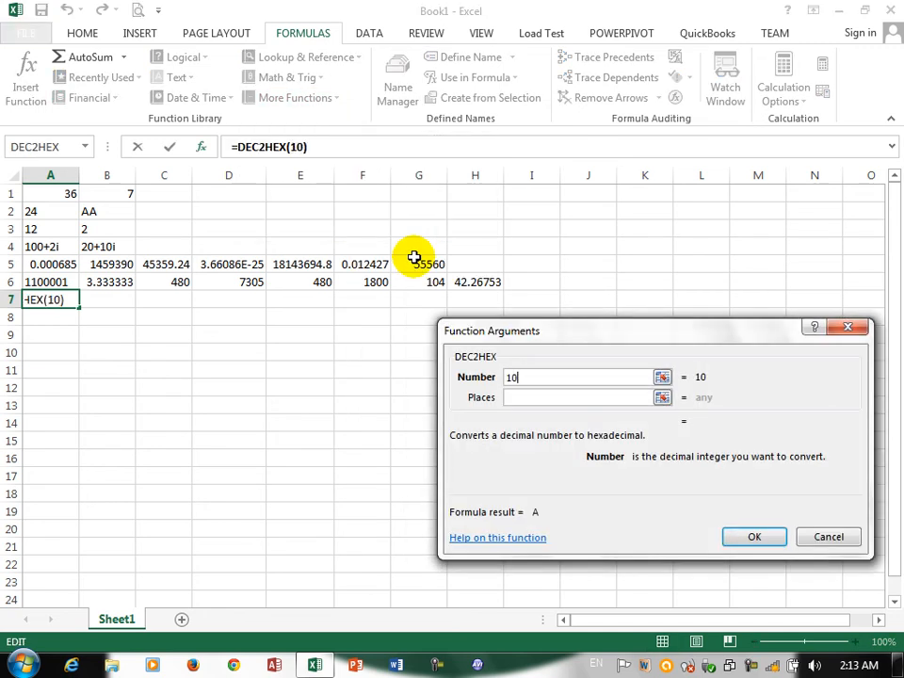
key("BackSpace")
key("BackSpace")
type("0")
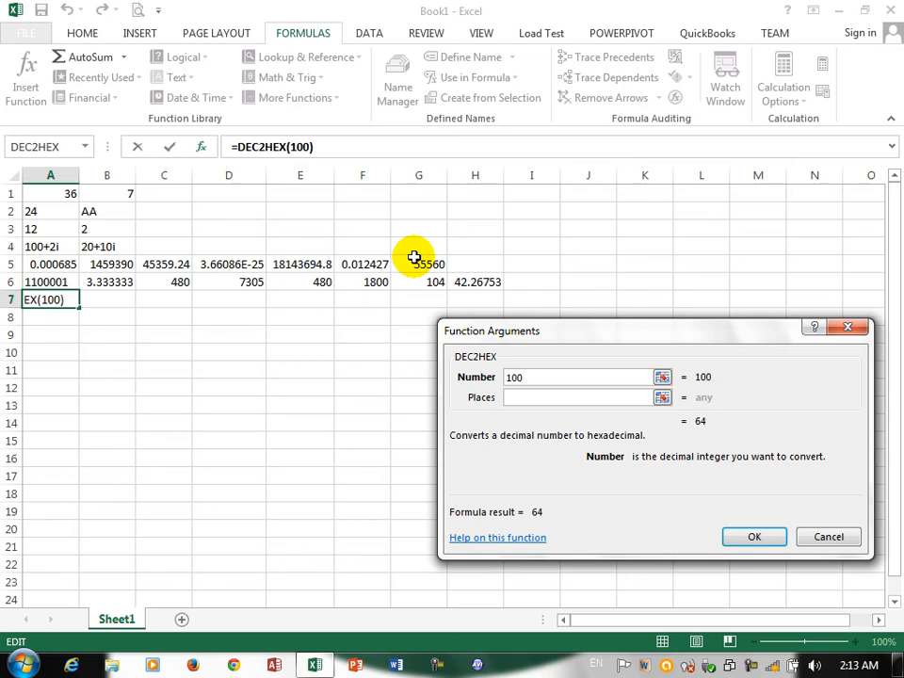
left_click(756, 537)
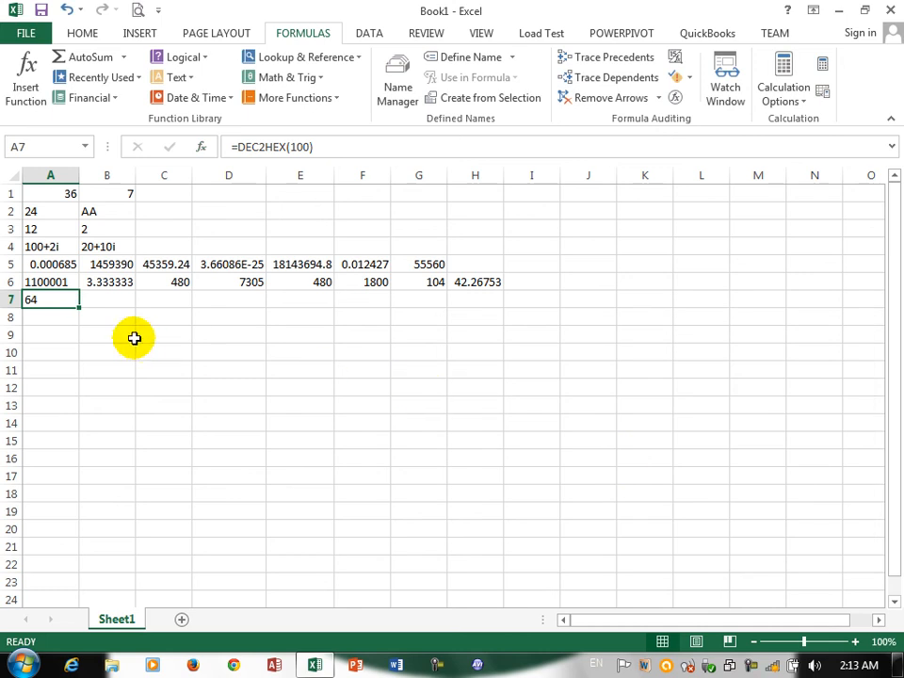
Insert the engineering function DEC2OCT in cell A8 with 101 as the number and confirm it
left_click(45, 318)
left_click(294, 97)
mouse_move(299, 144)
left_click_drag(491, 193, 495, 242)
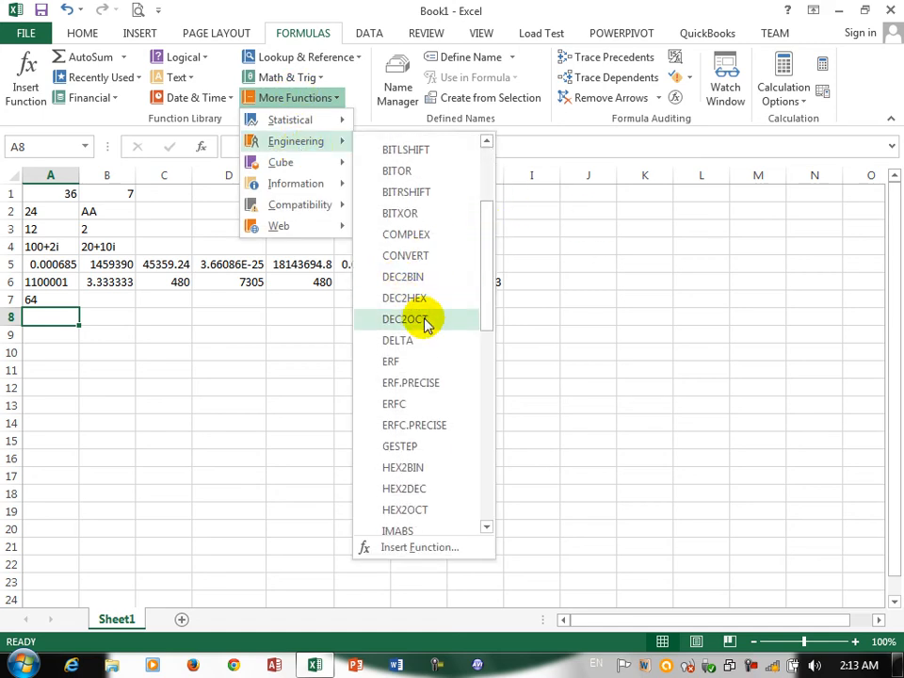
left_click(405, 320)
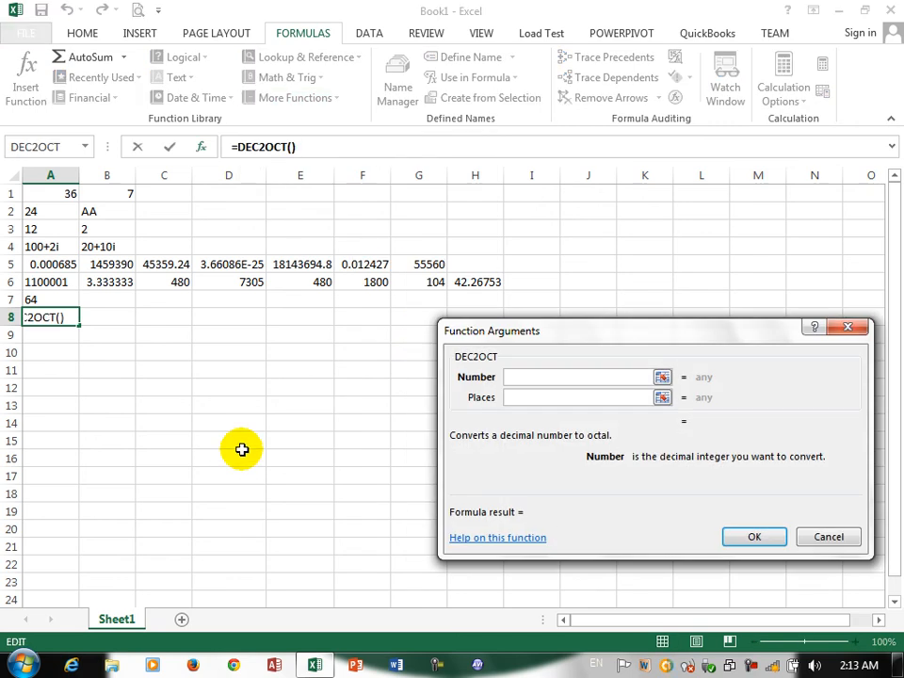
type("101")
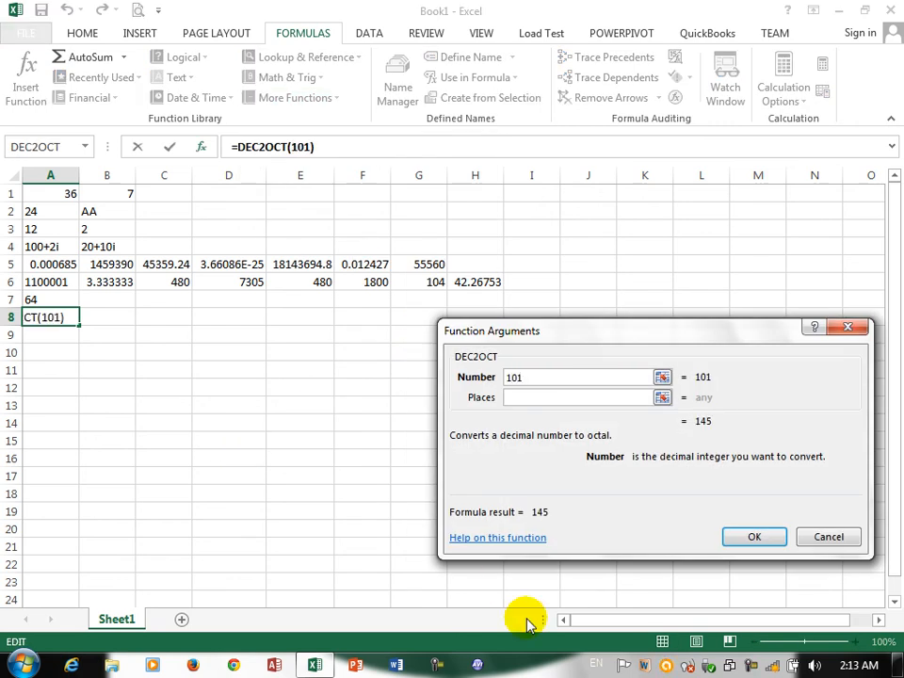
left_click(756, 536)
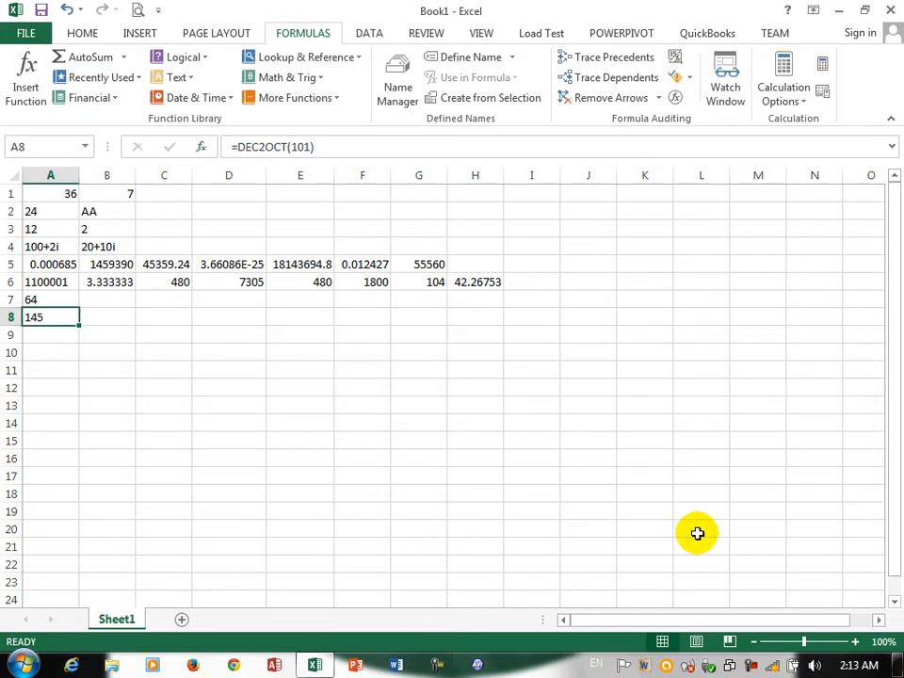
Insert the engineering function DELTA in cell A9, comparing 10 with 10, and confirm it
left_click(49, 331)
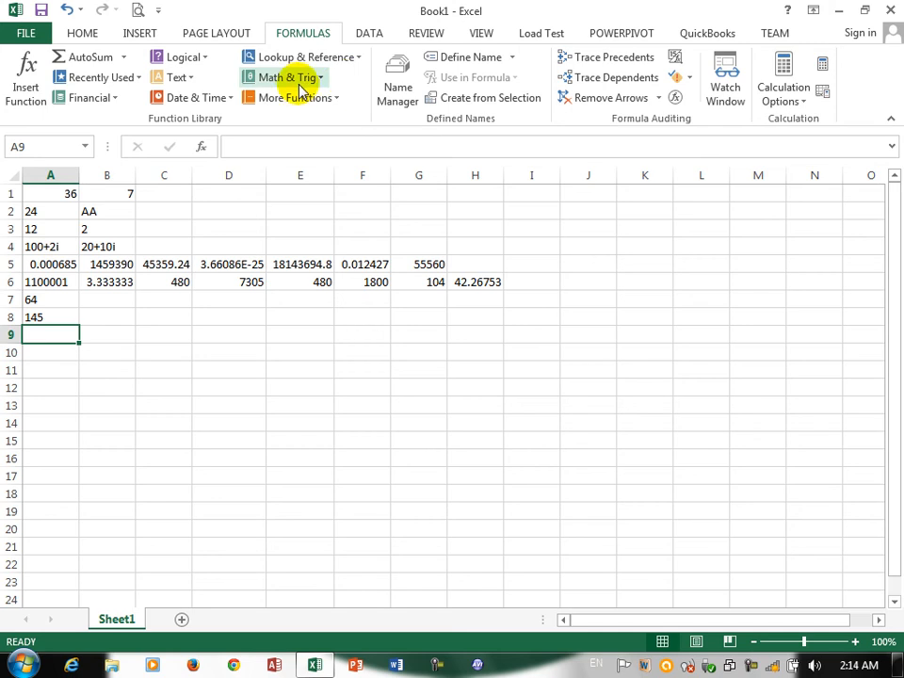
left_click(298, 98)
mouse_move(298, 140)
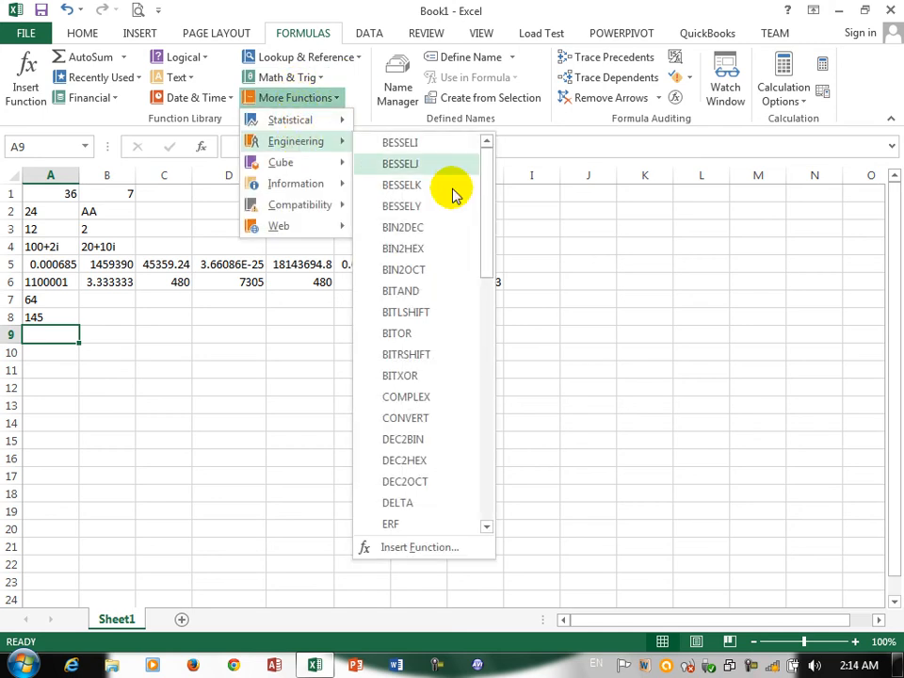
left_click_drag(484, 201, 484, 232)
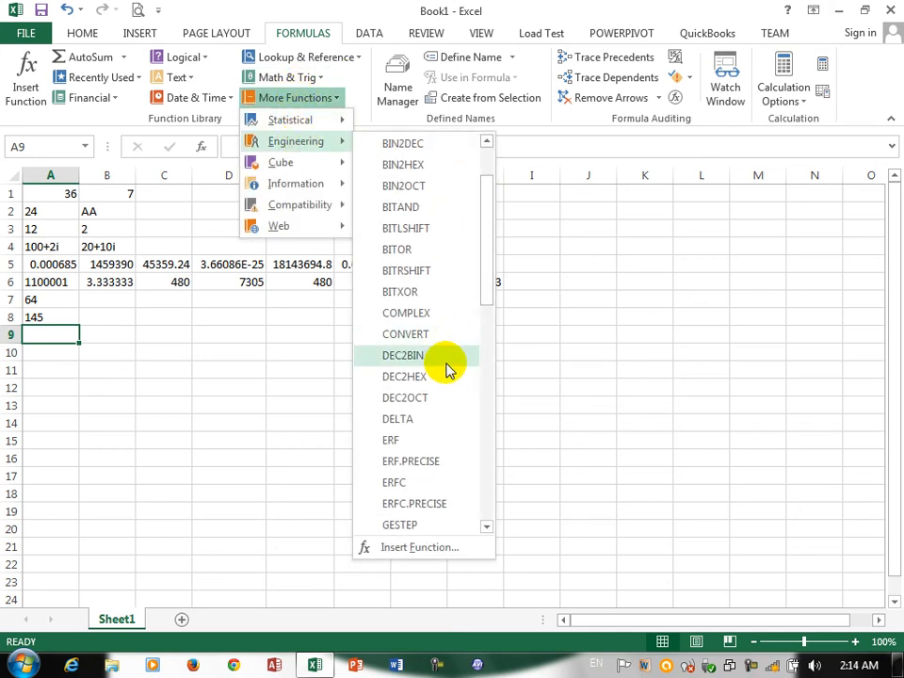
left_click(408, 421)
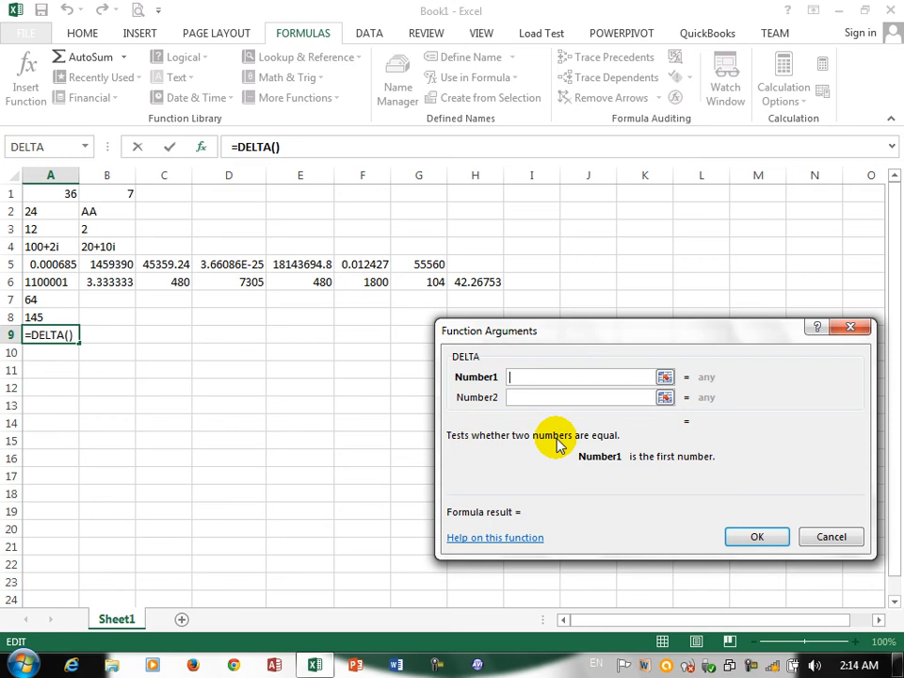
type("10")
key("Tab")
type("10")
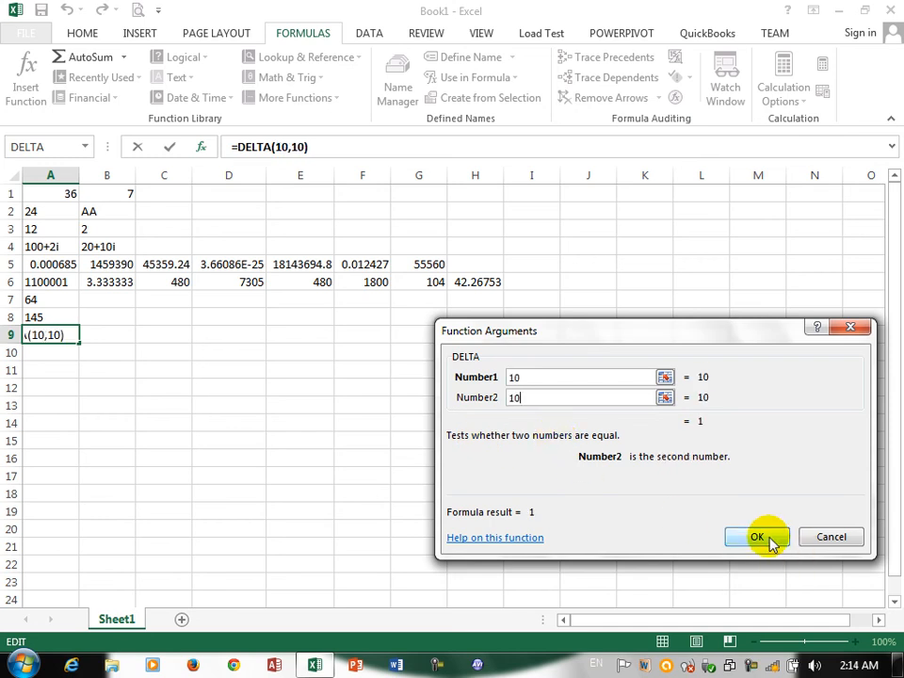
left_click(758, 537)
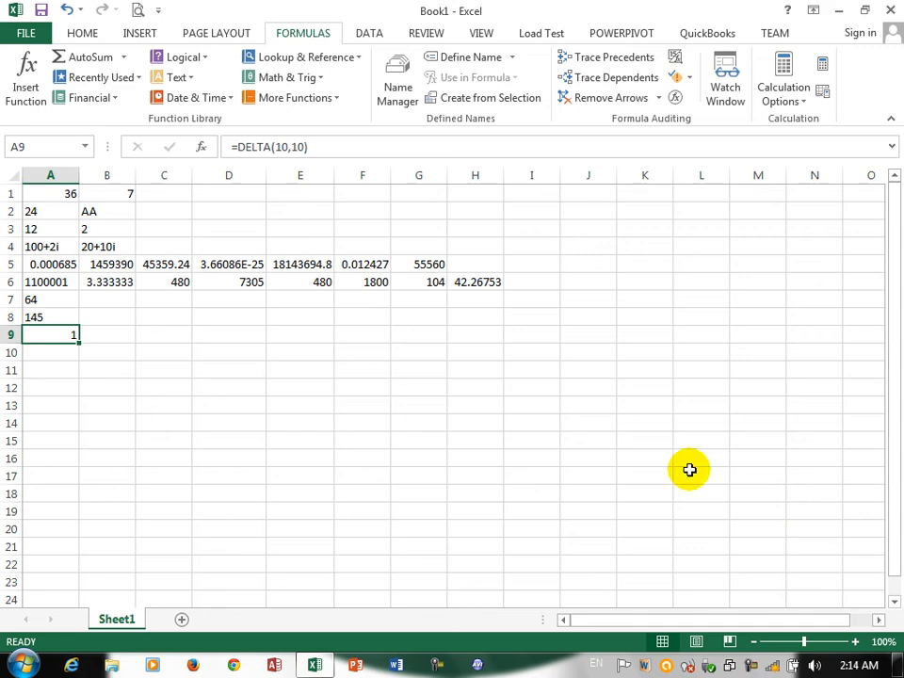
Enter 20 in cell C9 and 21 in cell D9 as numbers to compare
left_click(148, 331)
type("20")
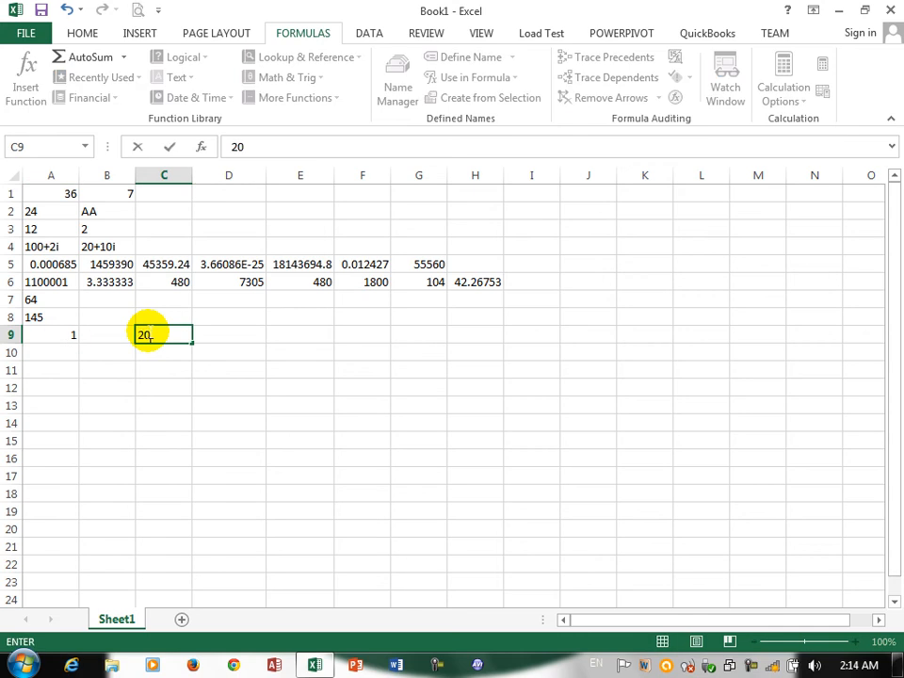
key("Tab")
type("21")
key("Left")
Enter a DELTA formula in cell B9 that compares cells C9 and D9
key("Left")
type("=del")
key("Tab")
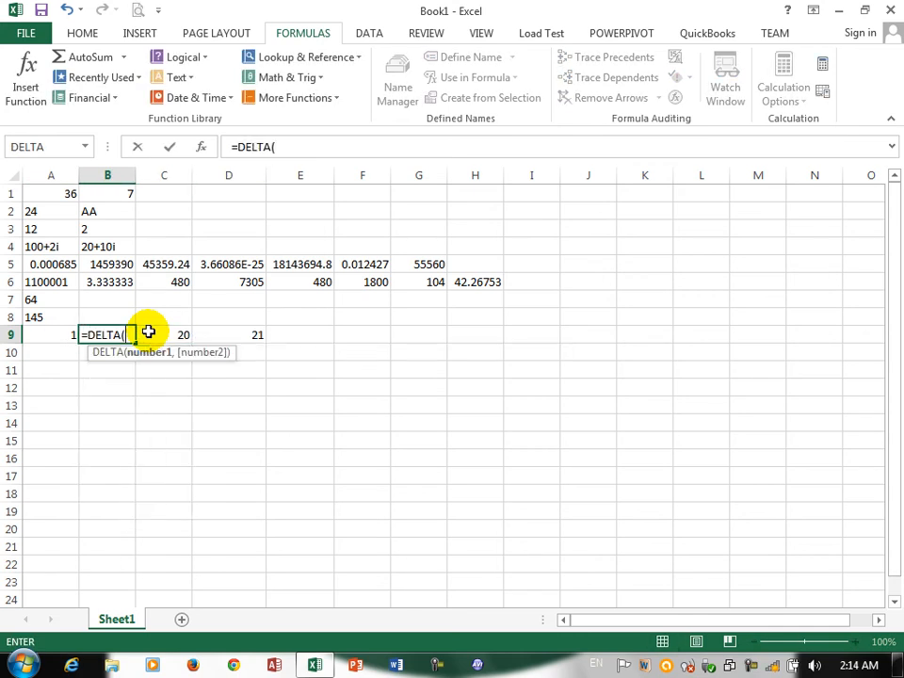
left_click(182, 332)
type(",")
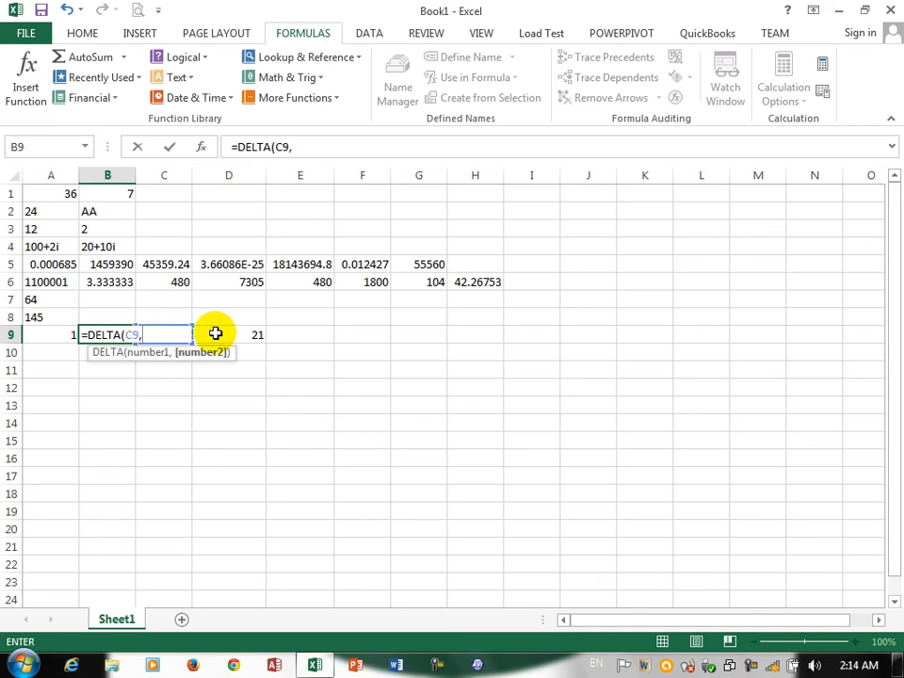
left_click(228, 334)
key("Return")
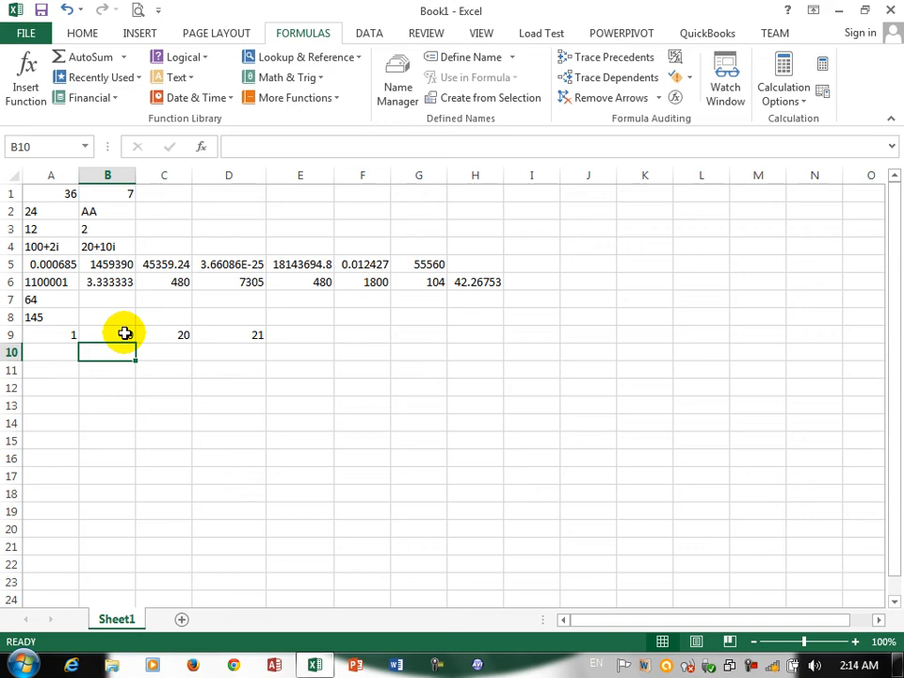
Change cell D9 to 20 and check the DELTA formula in cell B9
left_click(239, 332)
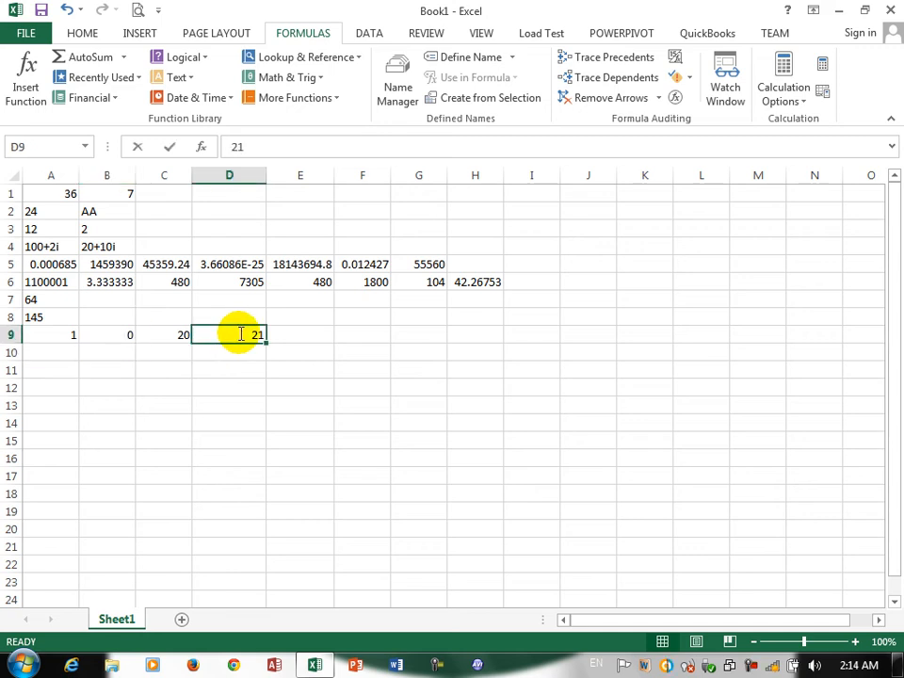
key("BackSpace")
type("20")
key("Return")
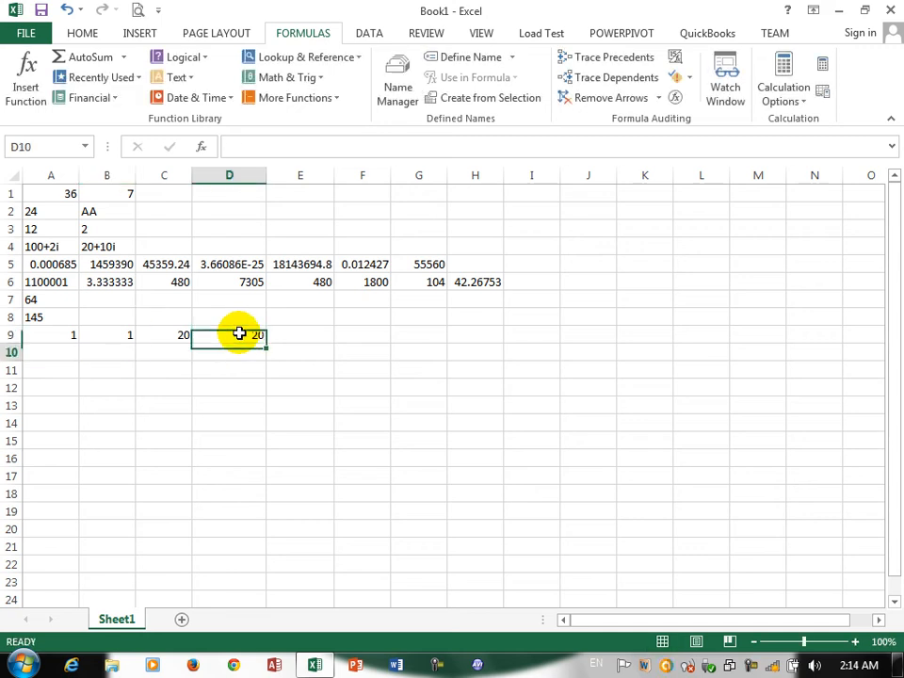
left_click(120, 337)
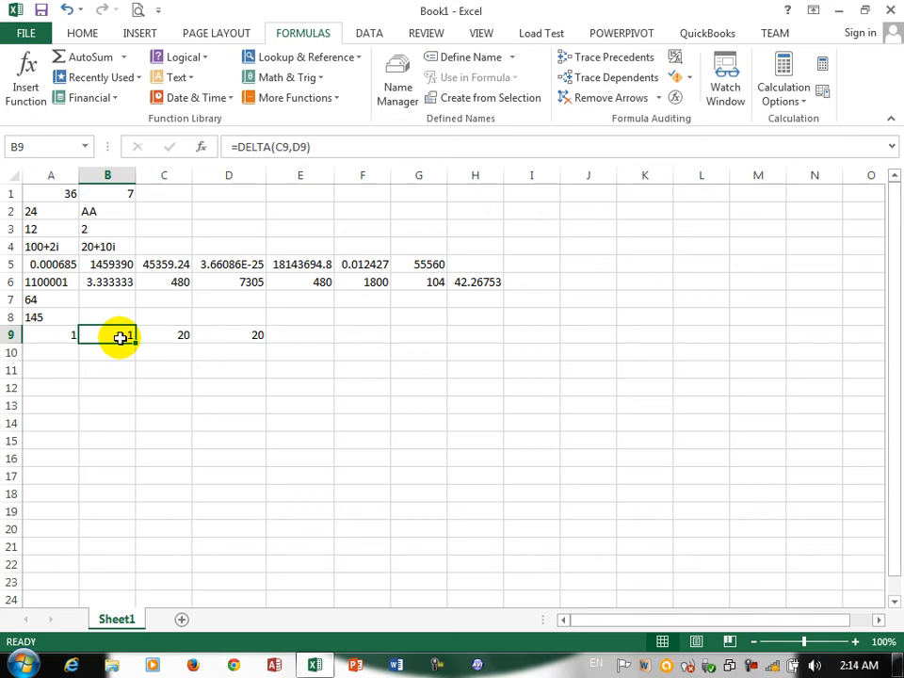
Insert the engineering function HEX2BIN in cell A10 with 145 as the number, and auto-fit column A to its contents
left_click(47, 352)
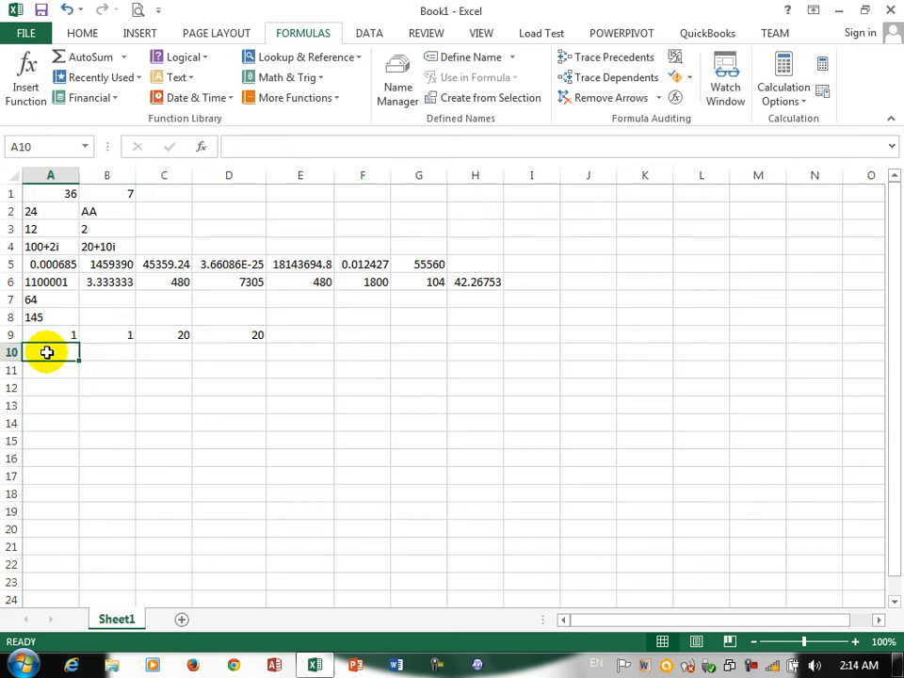
left_click(321, 100)
mouse_move(325, 143)
left_click_drag(488, 194, 489, 273)
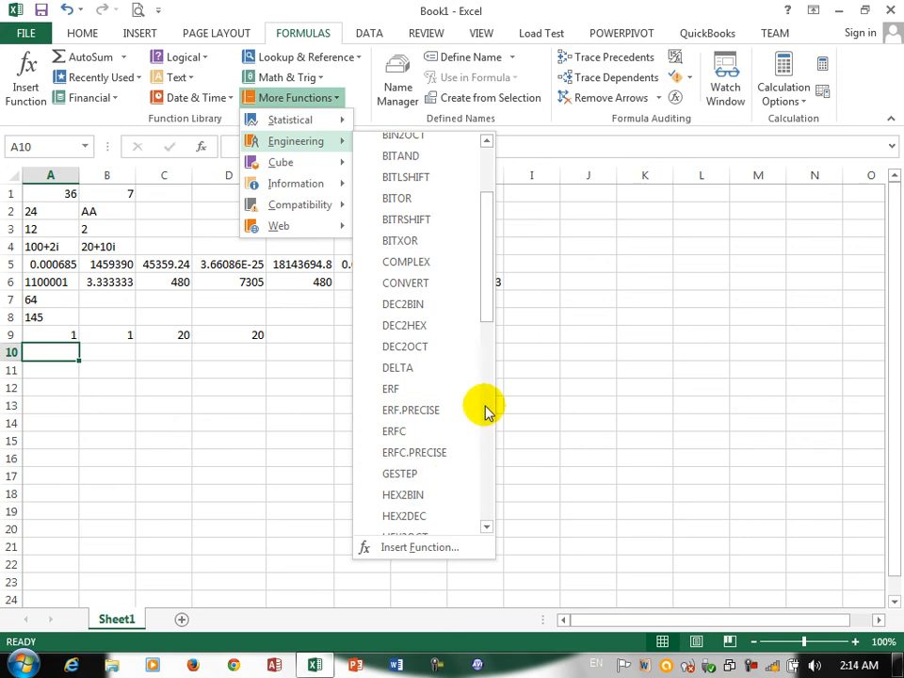
left_click(485, 529)
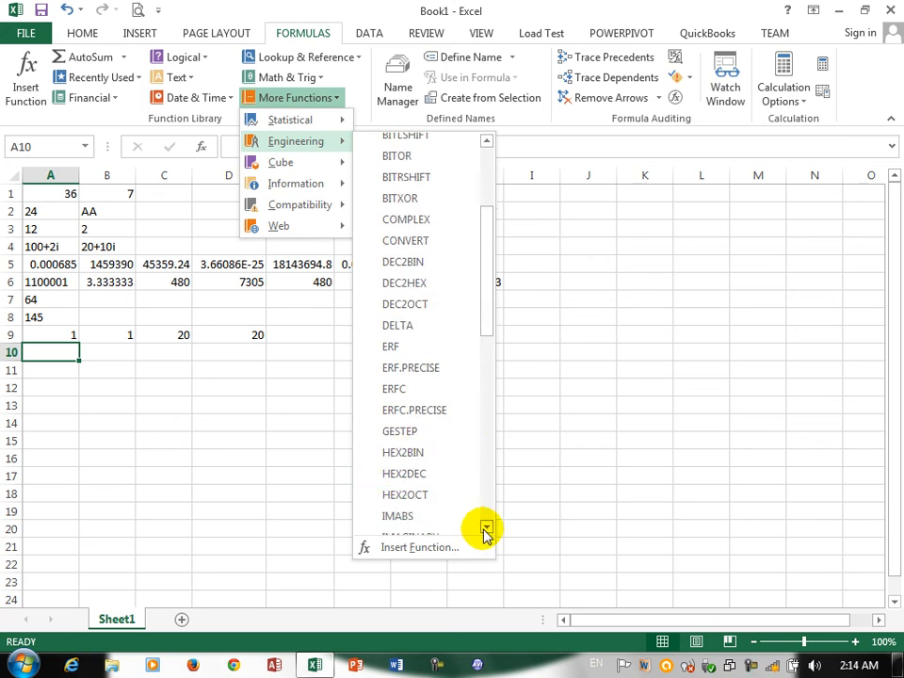
left_click(422, 457)
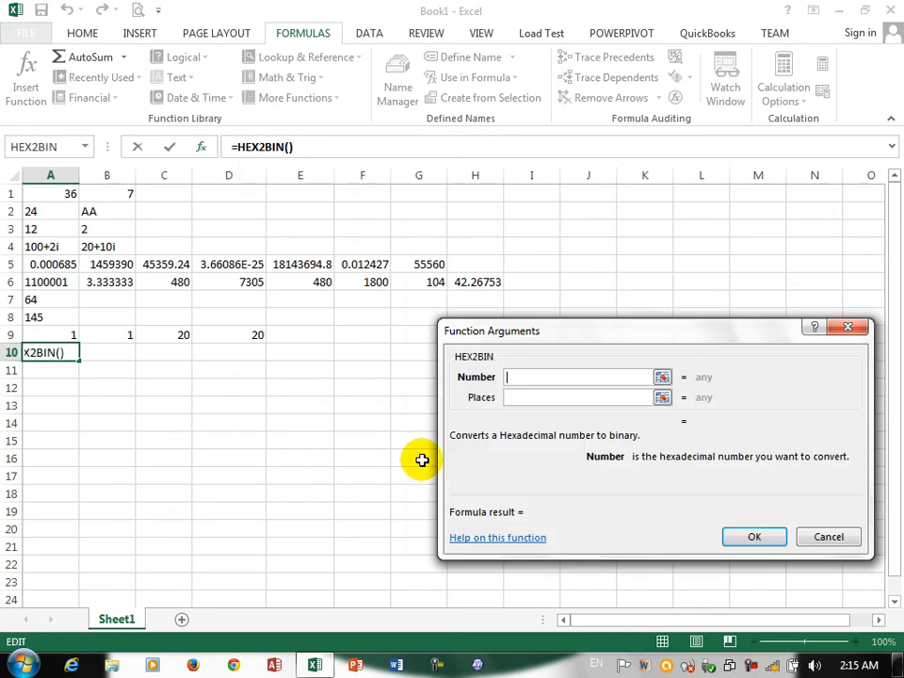
type("145")
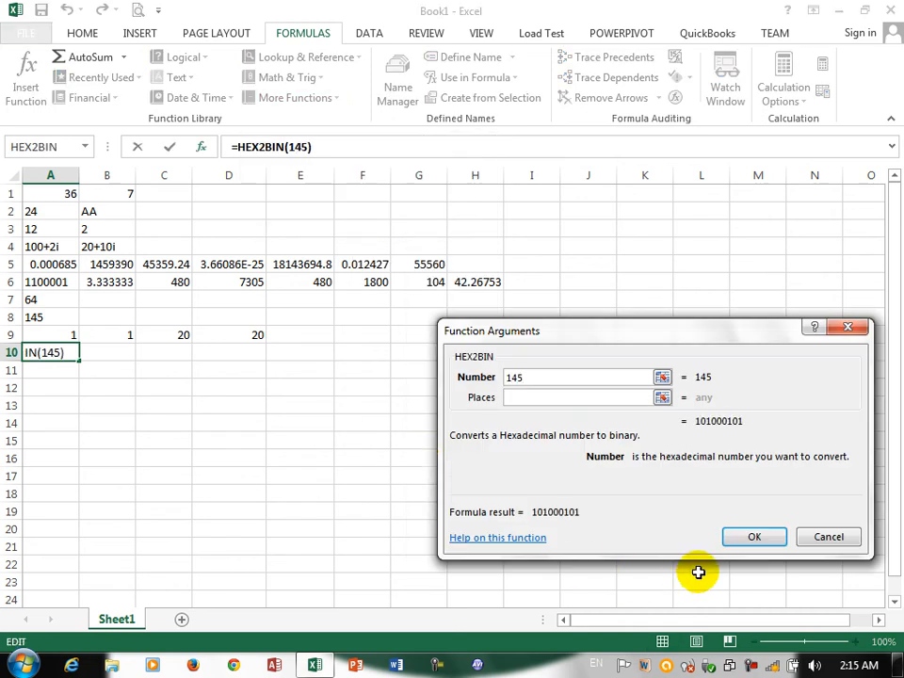
left_click(743, 537)
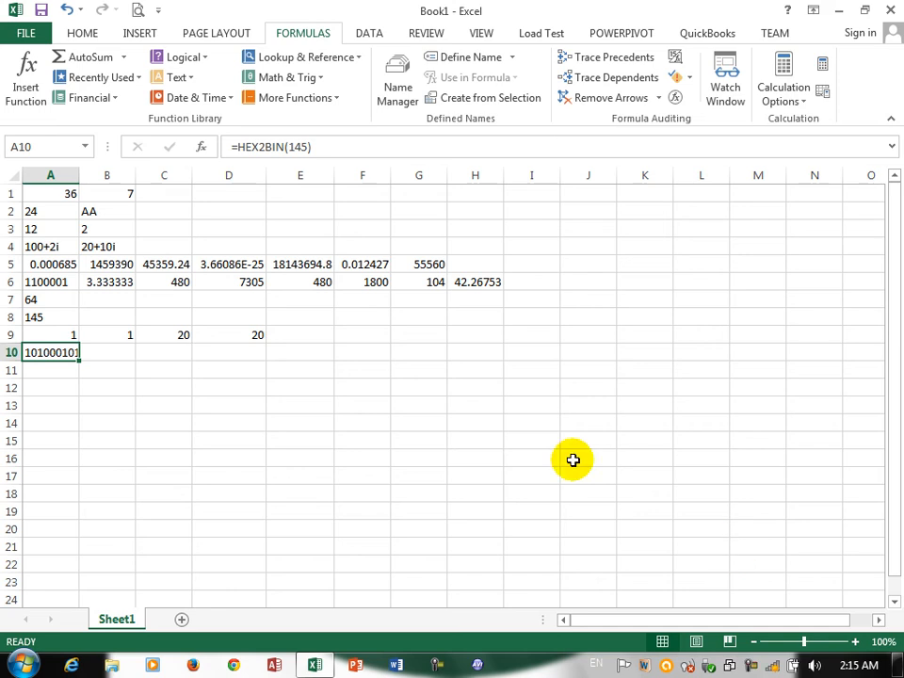
double_click(81, 174)
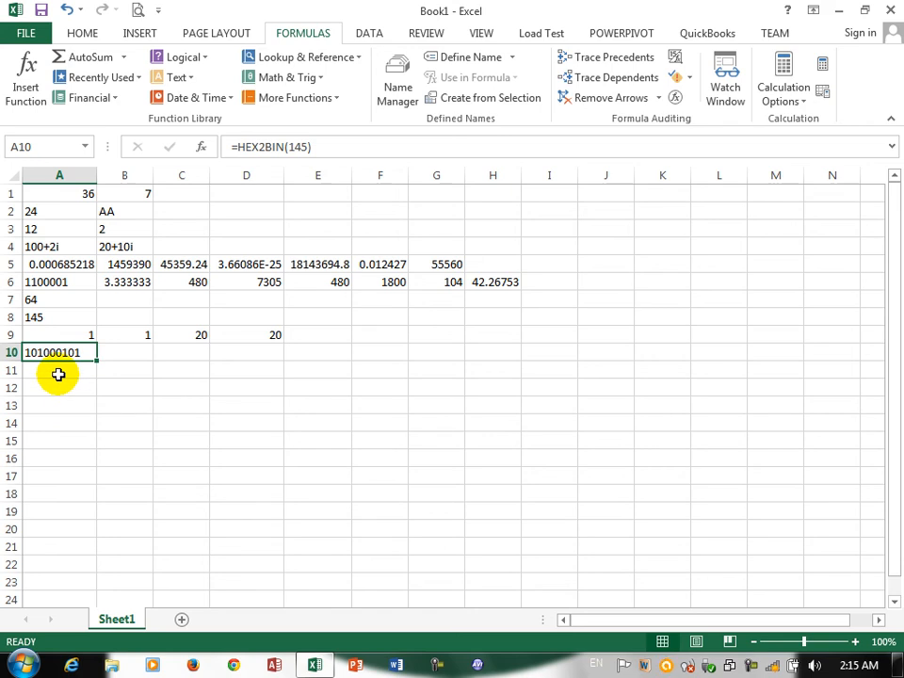
Insert the engineering function HEX2DEC in cell A11 with 112 as the number and confirm it
left_click(58, 374)
left_click(320, 98)
mouse_move(320, 142)
left_click_drag(480, 168, 491, 307)
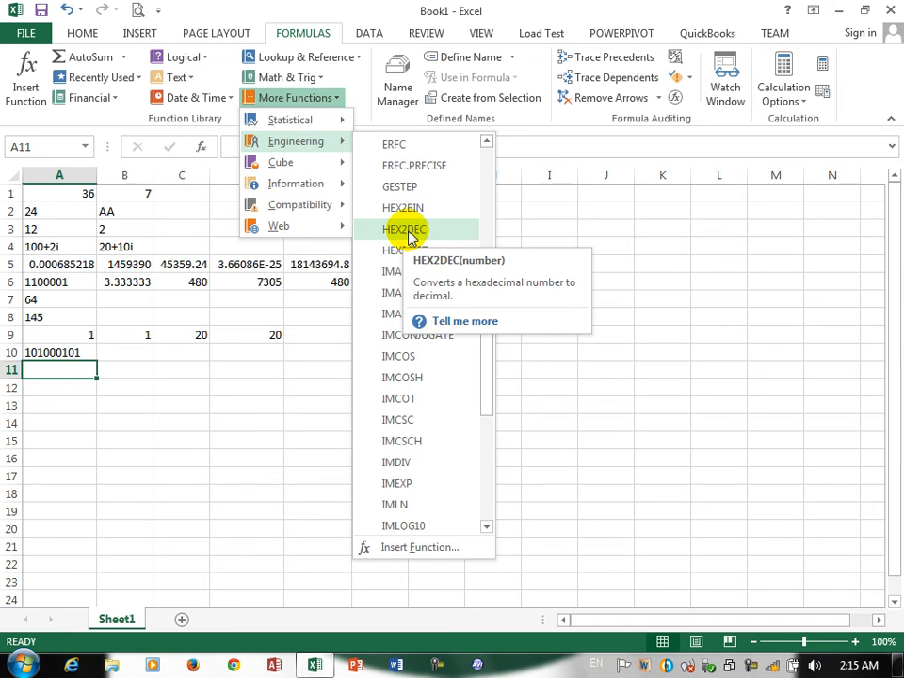
left_click(408, 231)
type("112")
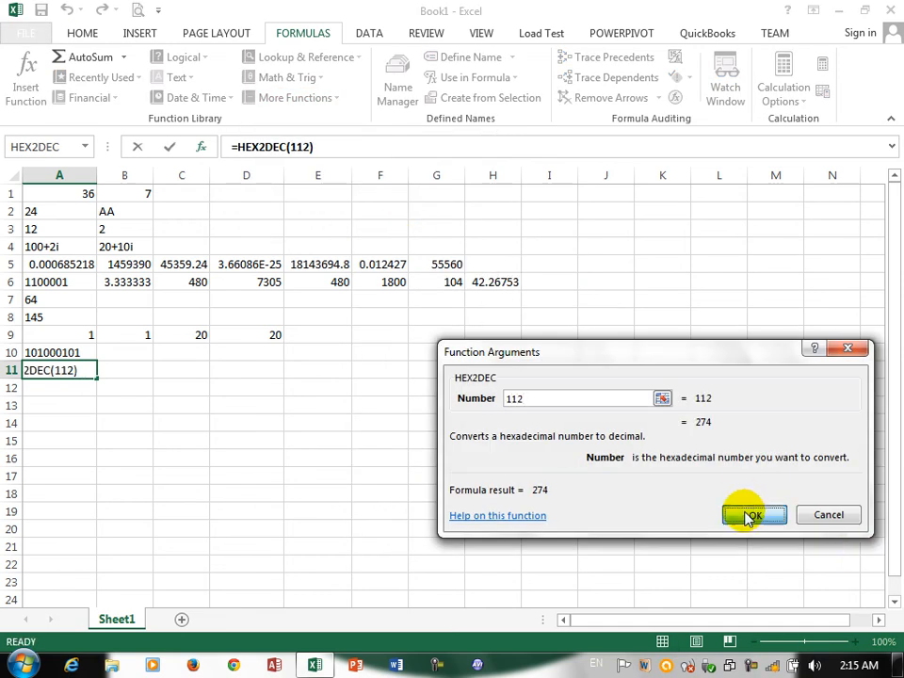
left_click(747, 516)
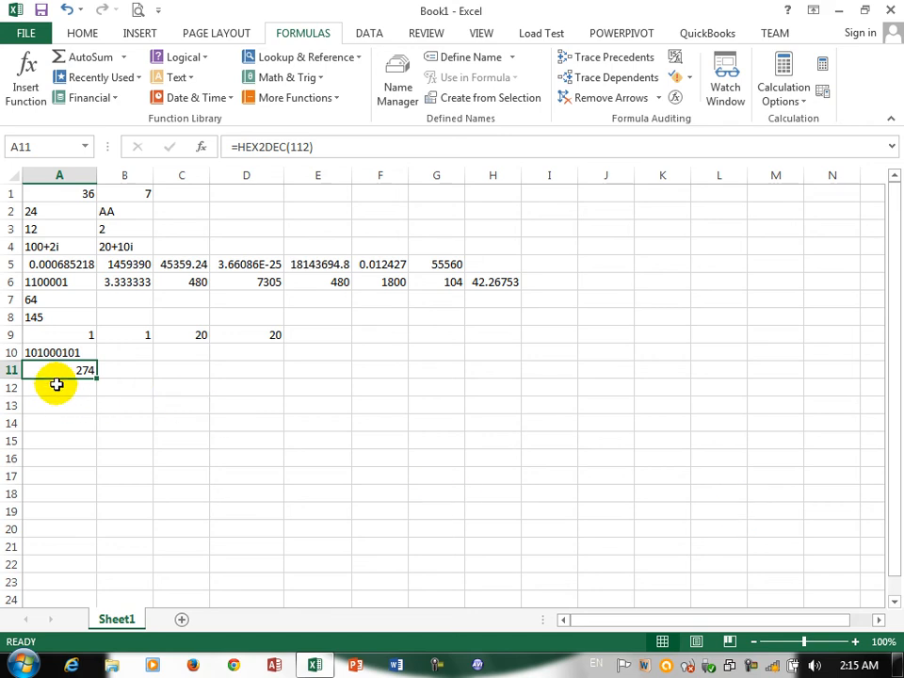
Insert the engineering function HEX2OCT in cell A12 with 123 as the number
left_click(56, 389)
left_click(273, 77)
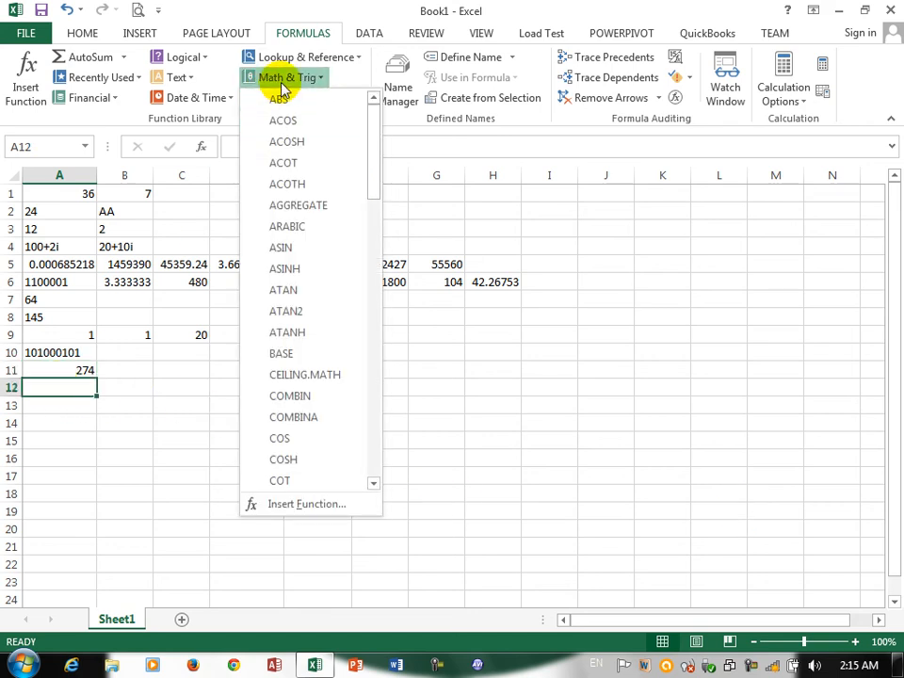
left_click(283, 83)
left_click(285, 98)
mouse_move(289, 142)
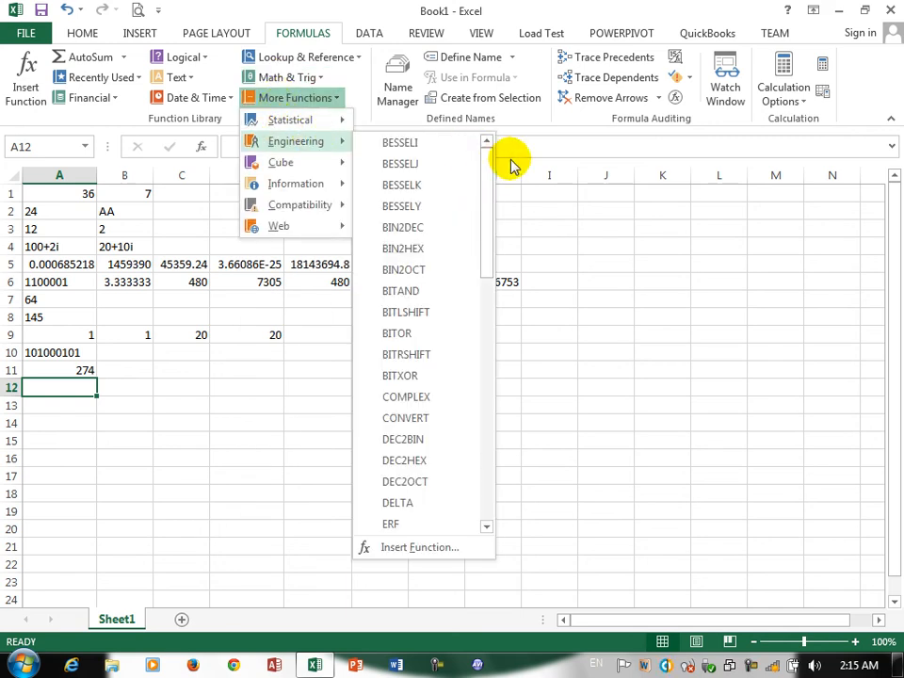
left_click_drag(488, 205, 484, 295)
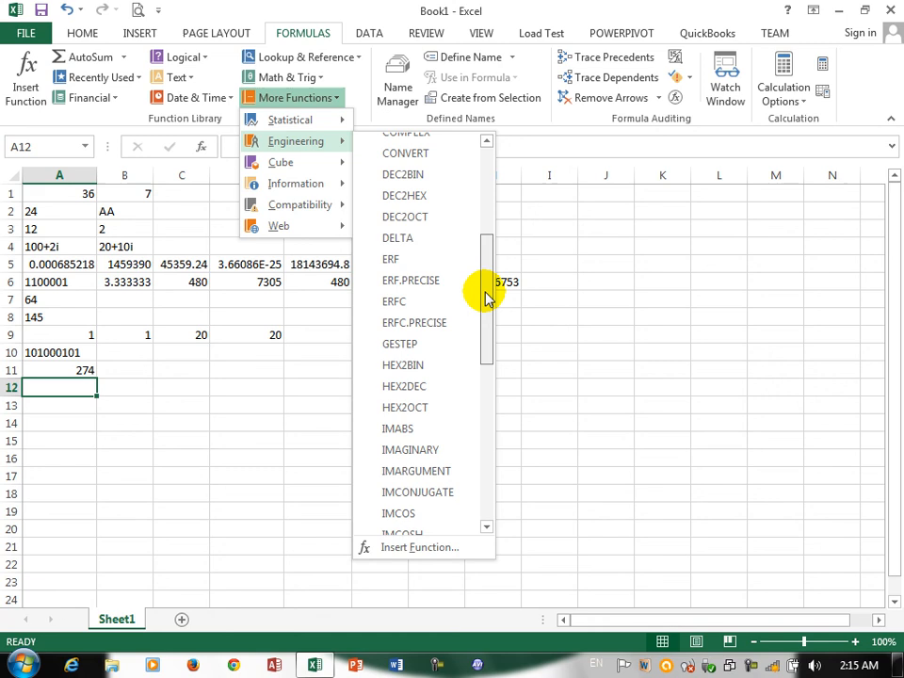
left_click(426, 408)
type("123")
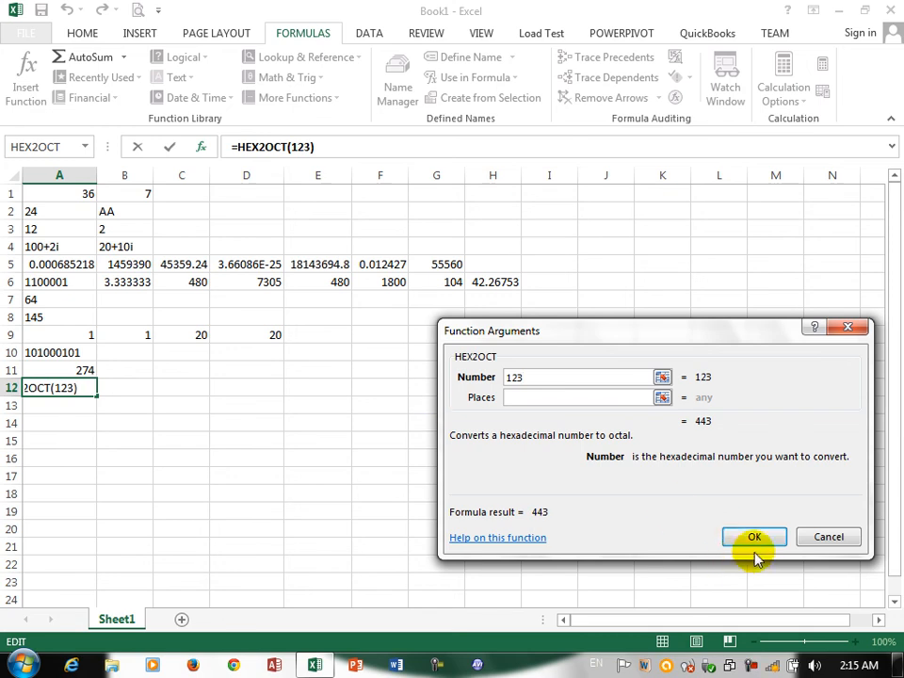
left_click(753, 537)
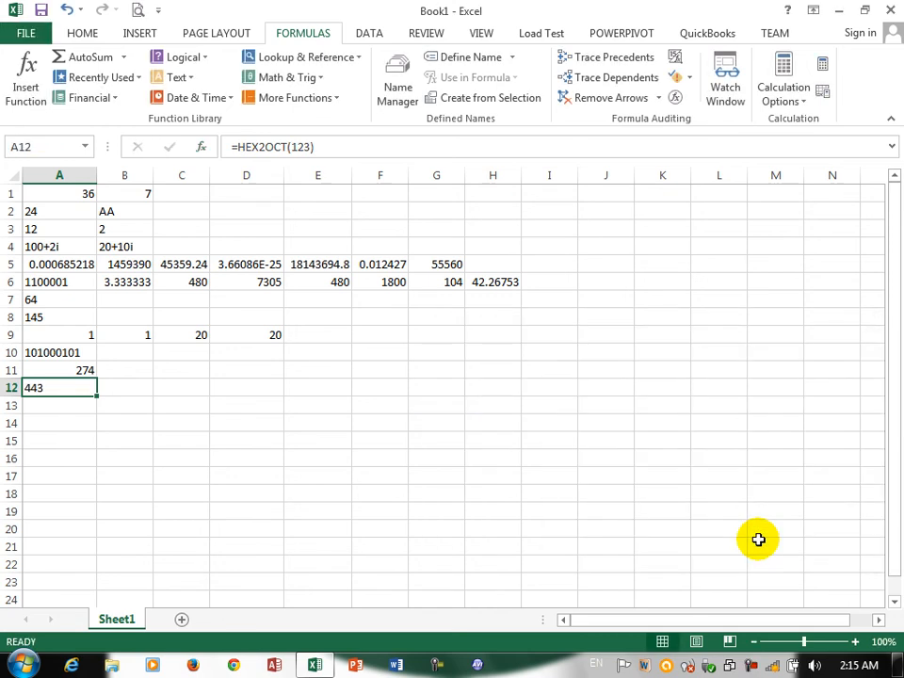
key("Return")
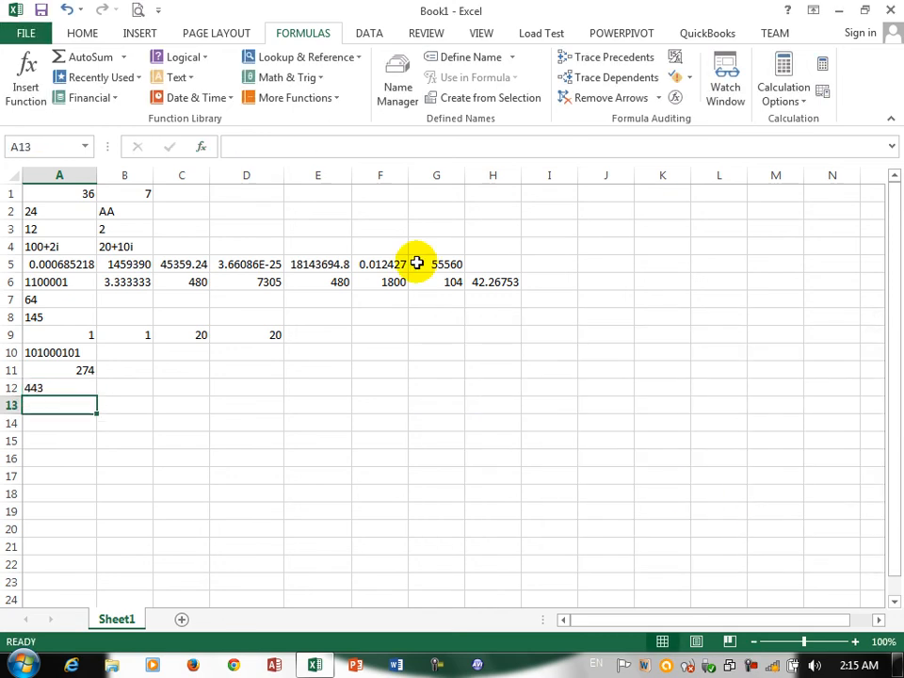
Insert the engineering function IMABS in cell A13 with 27/2 as the complex number
left_click(295, 98)
mouse_move(298, 149)
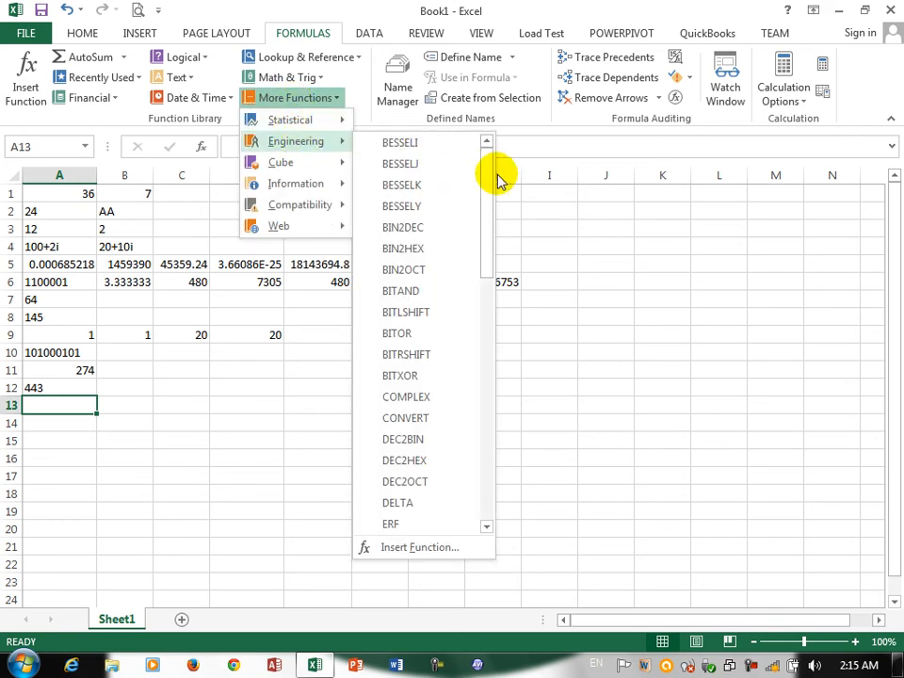
left_click_drag(484, 181, 497, 284)
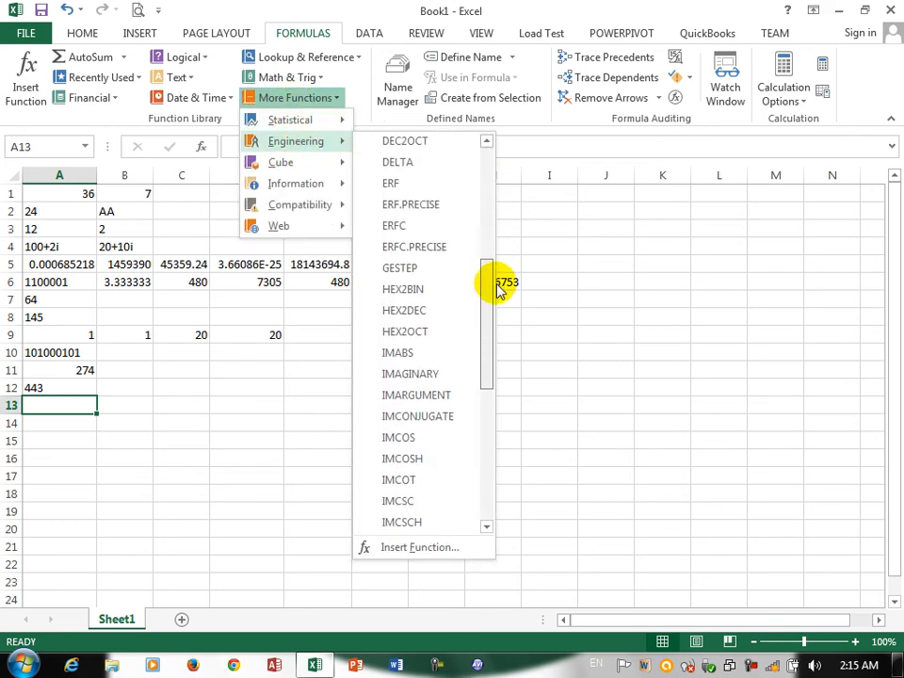
left_click(409, 356)
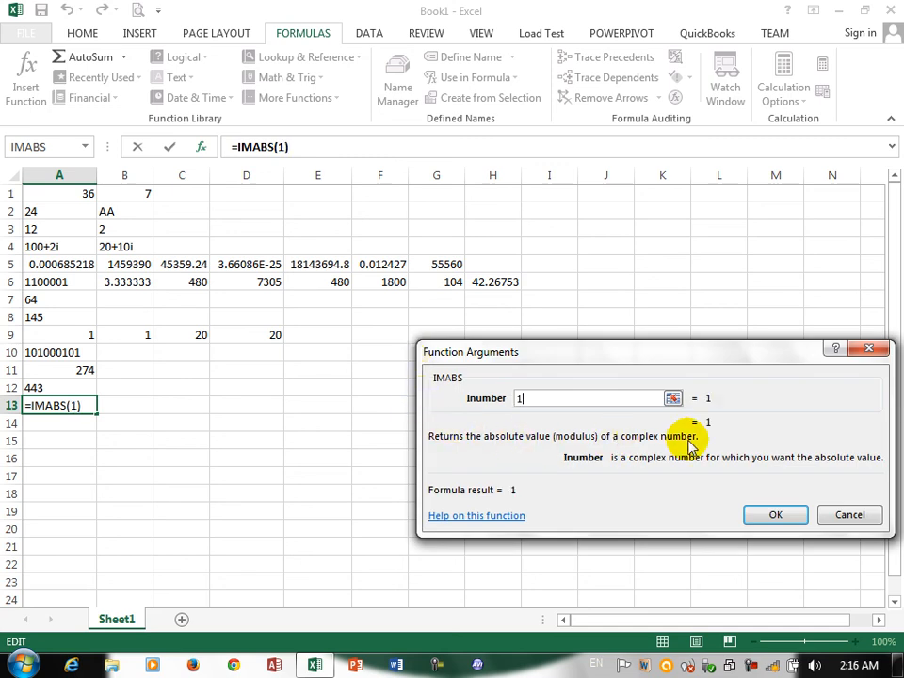
type("27/2")
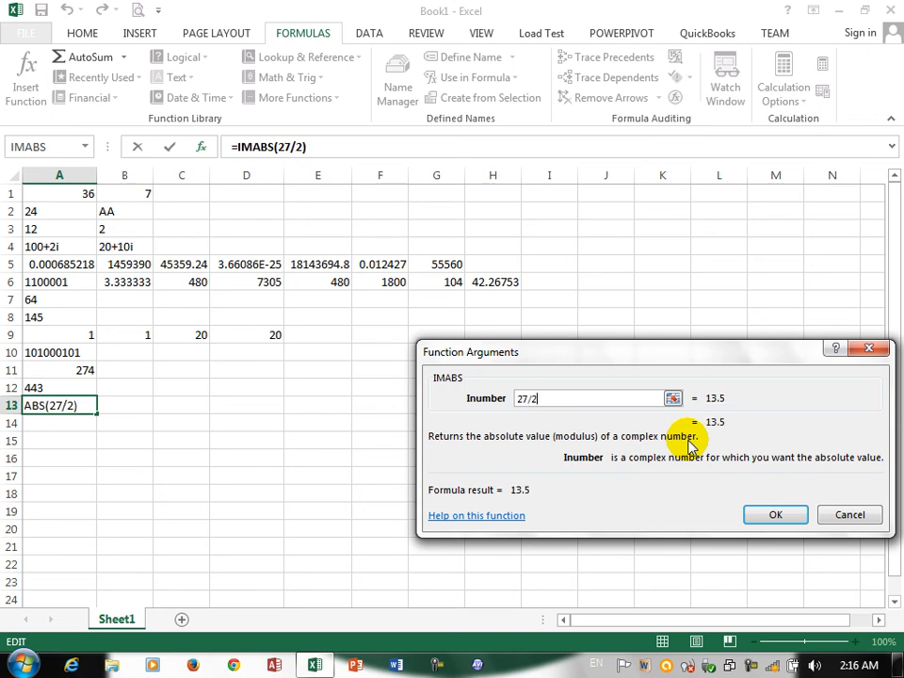
left_click(753, 514)
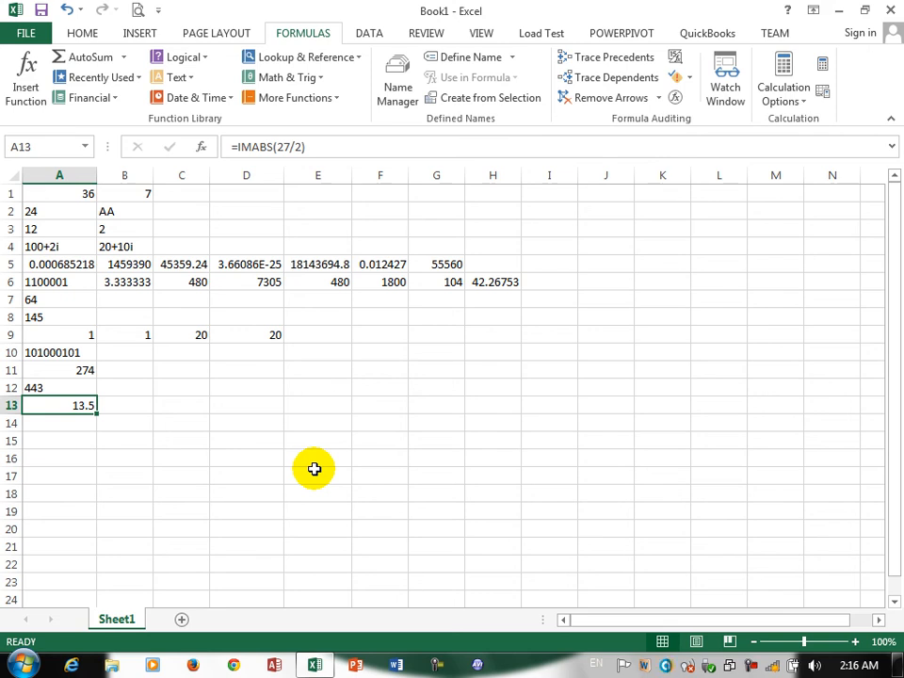
Insert the engineering function IMABS in cell B13 with 21/2 as the complex number
left_click(123, 409)
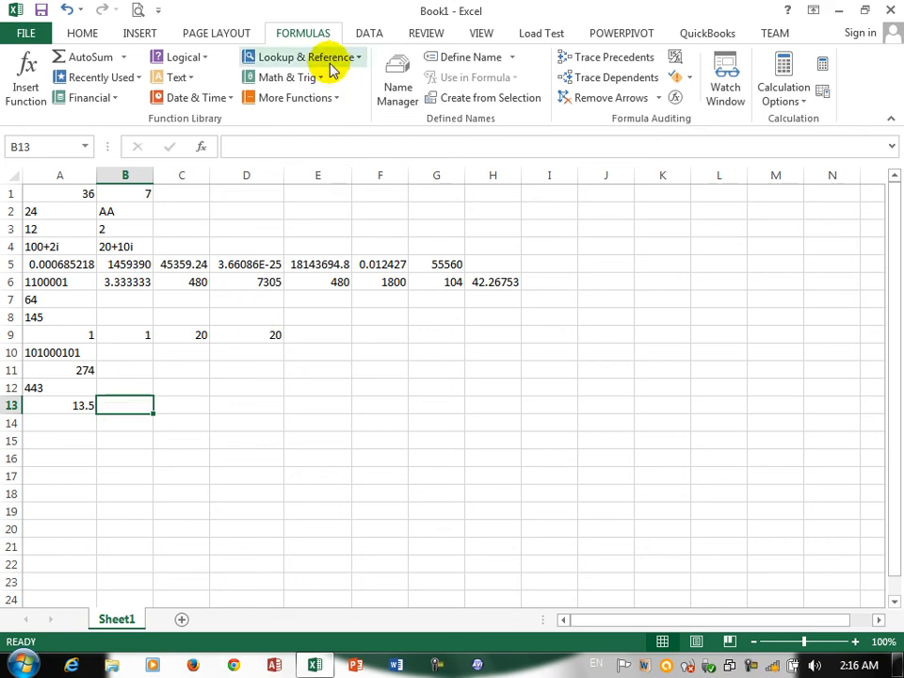
left_click(304, 101)
mouse_move(324, 142)
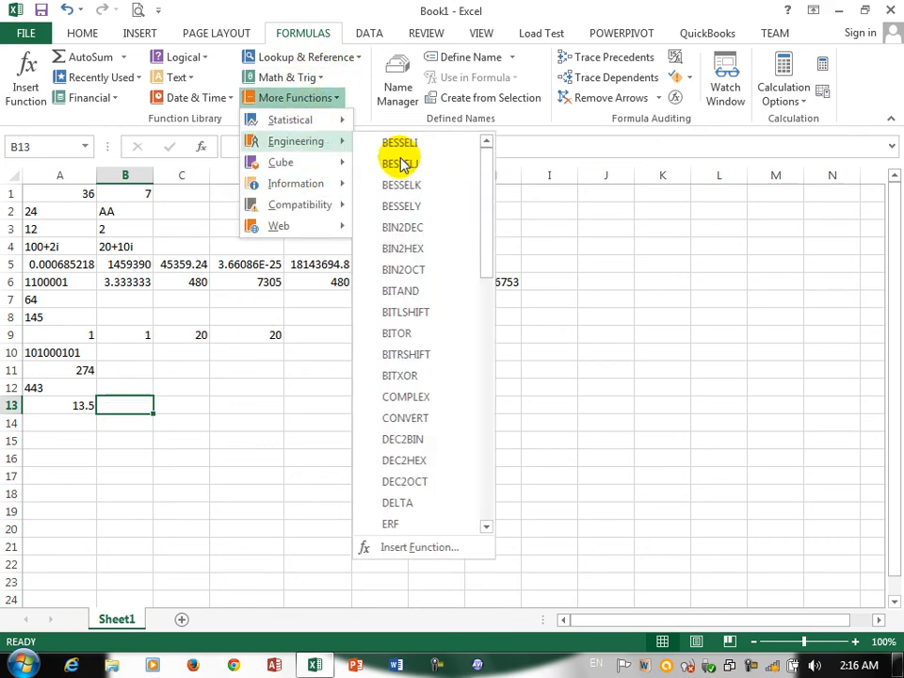
left_click_drag(486, 202, 488, 289)
left_click(432, 408)
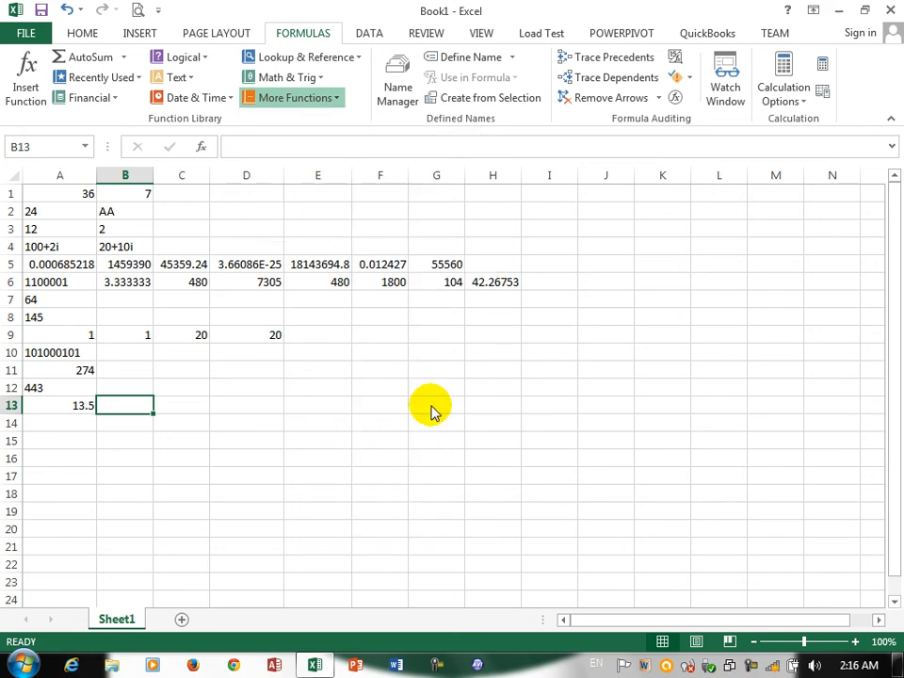
type("2")
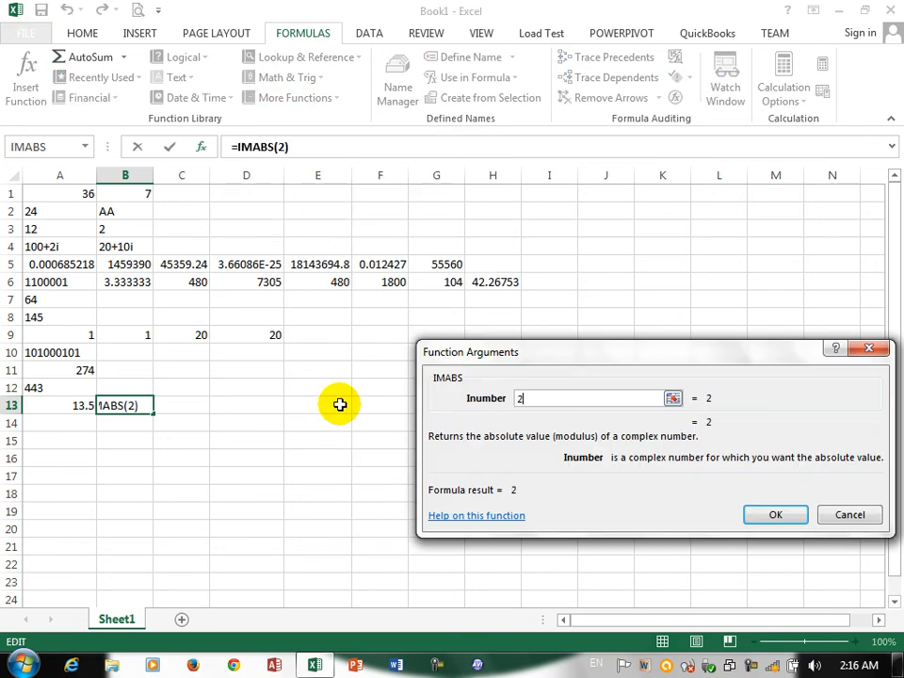
type("0")
key("BackSpace")
type("\\1")
key("BackSpace")
type("i")
key("BackSpace")
type("1i")
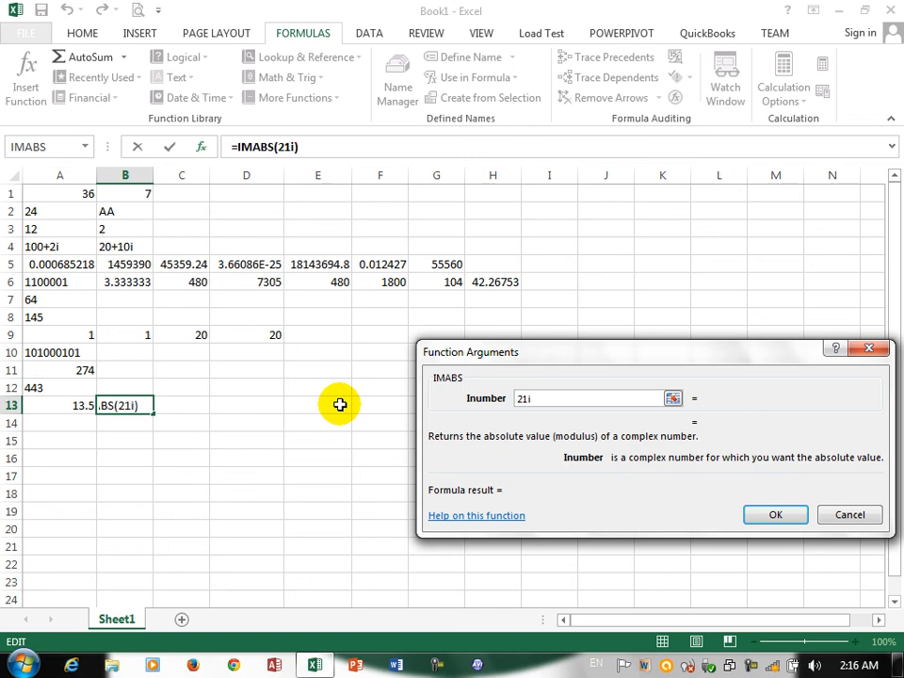
type("/2")
key("BackSpace")
key("BackSpace")
key("BackSpace")
type("/2")
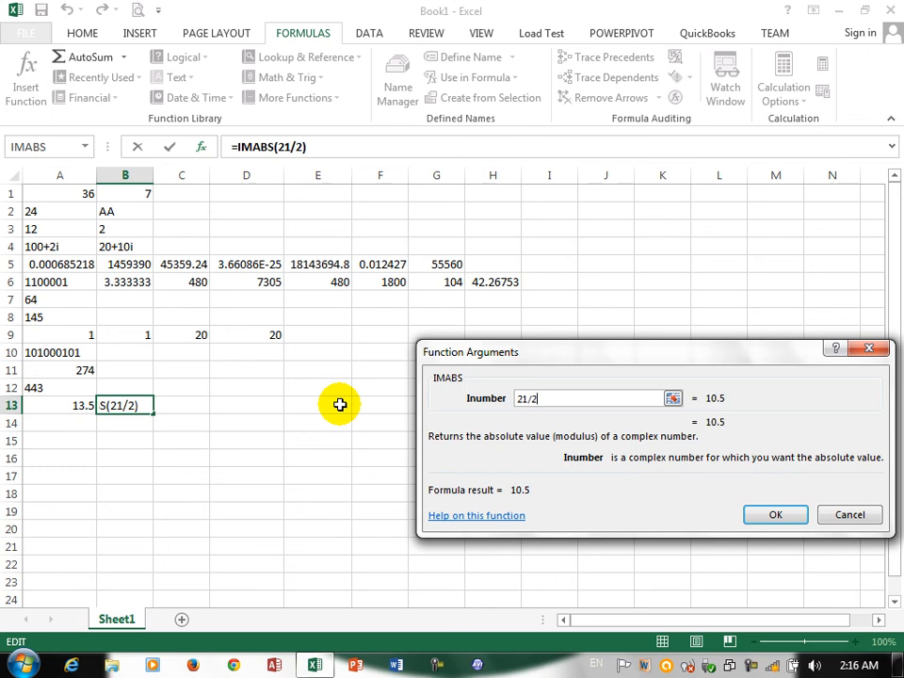
type("i")
key("BackSpace")
key("Return")
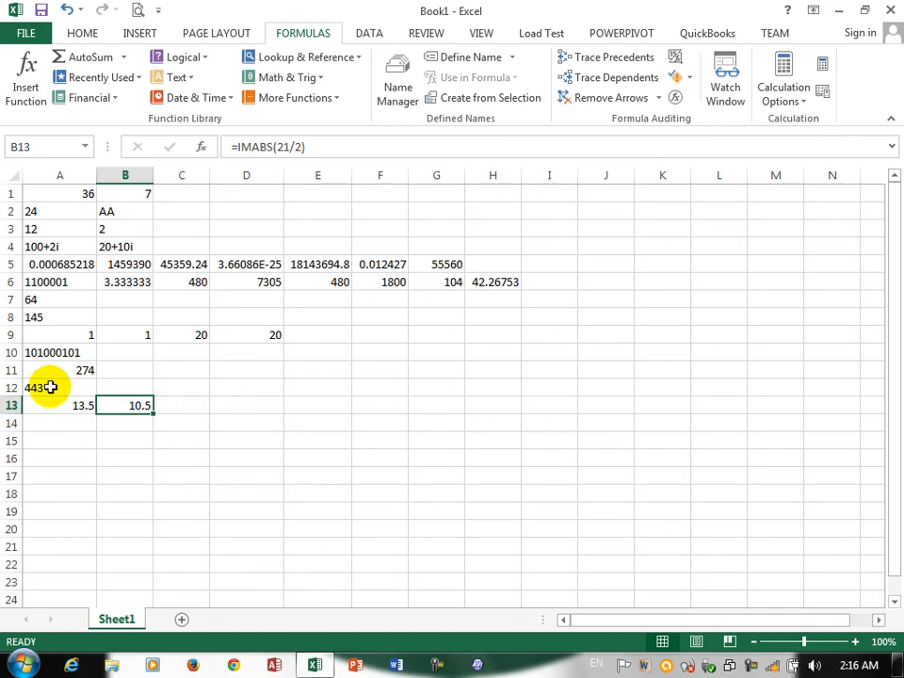
Insert the engineering function IMCOS in cell A14 with 20+10 as the complex number
left_click(51, 421)
left_click(304, 98)
mouse_move(345, 144)
left_click_drag(491, 196, 493, 298)
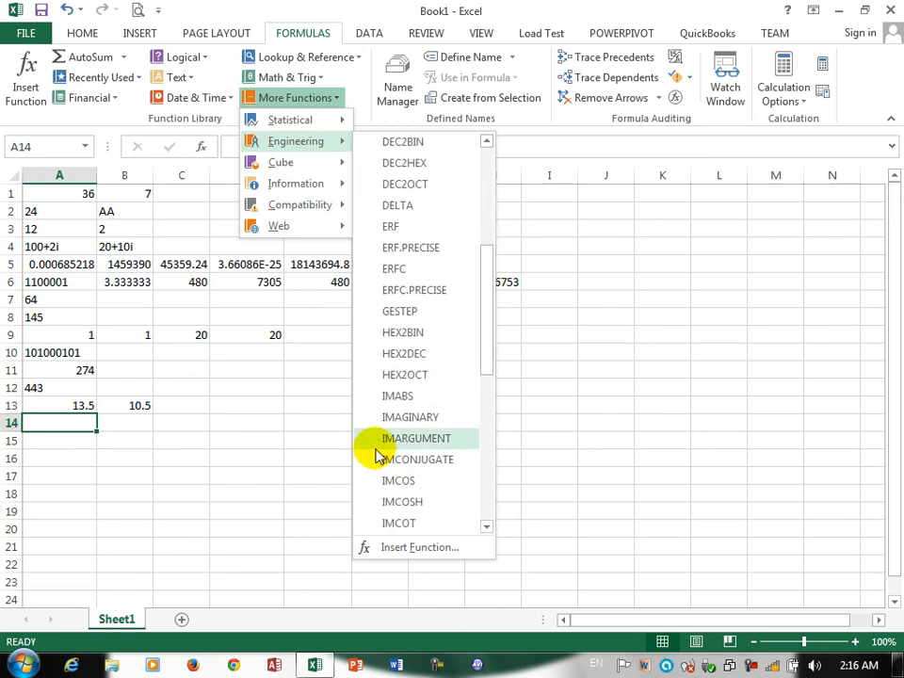
left_click(414, 490)
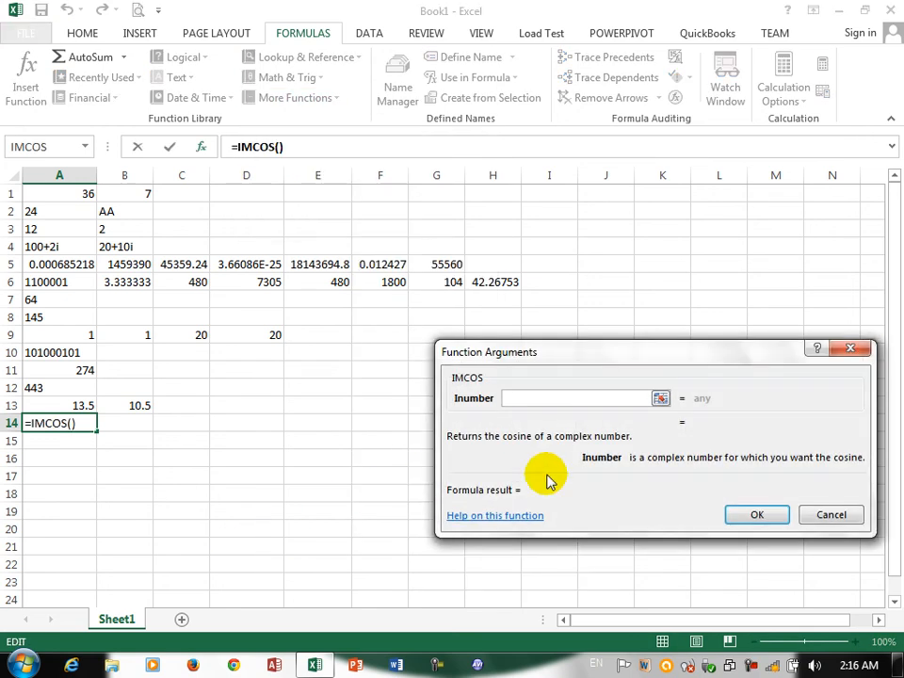
type("20")
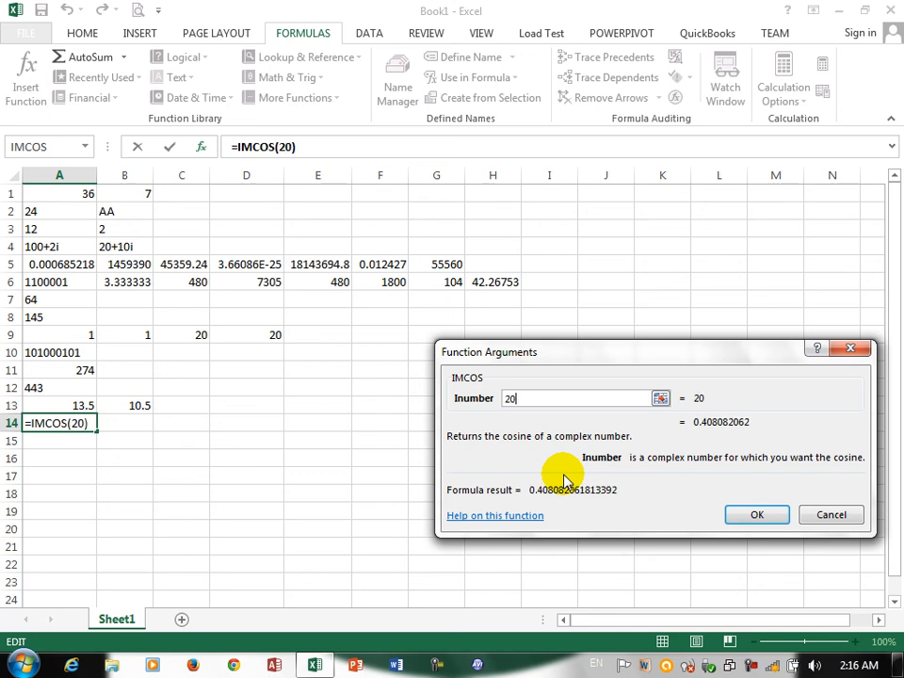
type("i")
key("BackSpace")
type("i")
key("BackSpace")
type("+10")
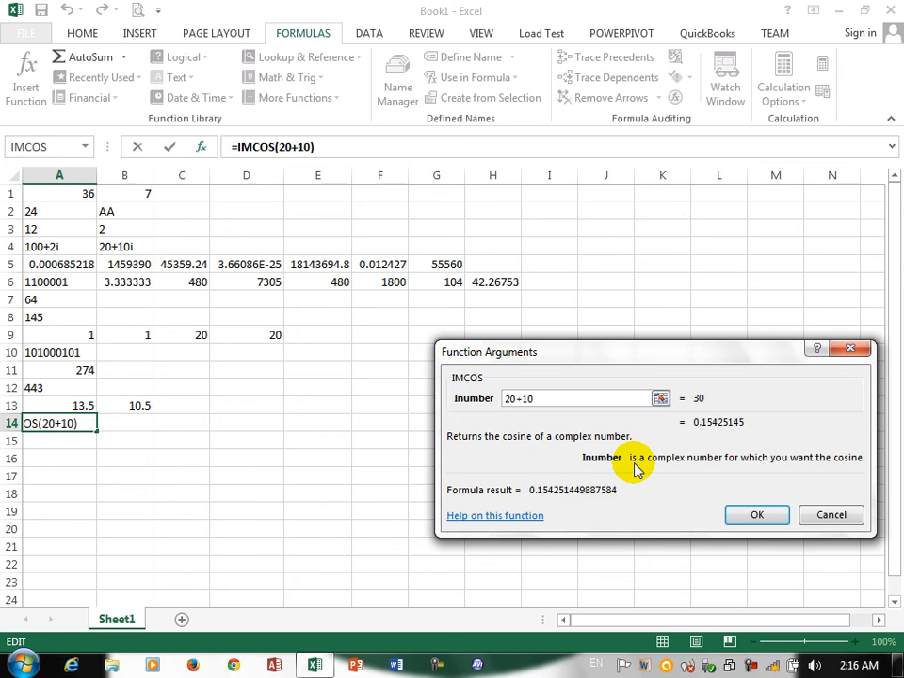
type("i")
key("BackSpace")
key("Return")
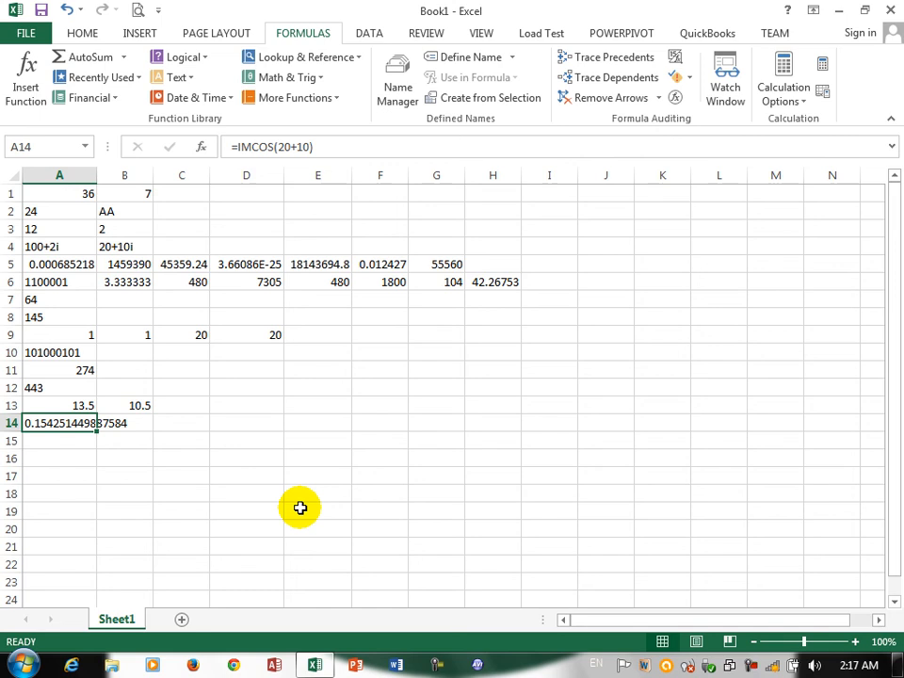
With cell A15 selected, examine the remaining engineering functions from IMCSC through IMSQRT to the octal conversions, then close the help window
left_click(66, 441)
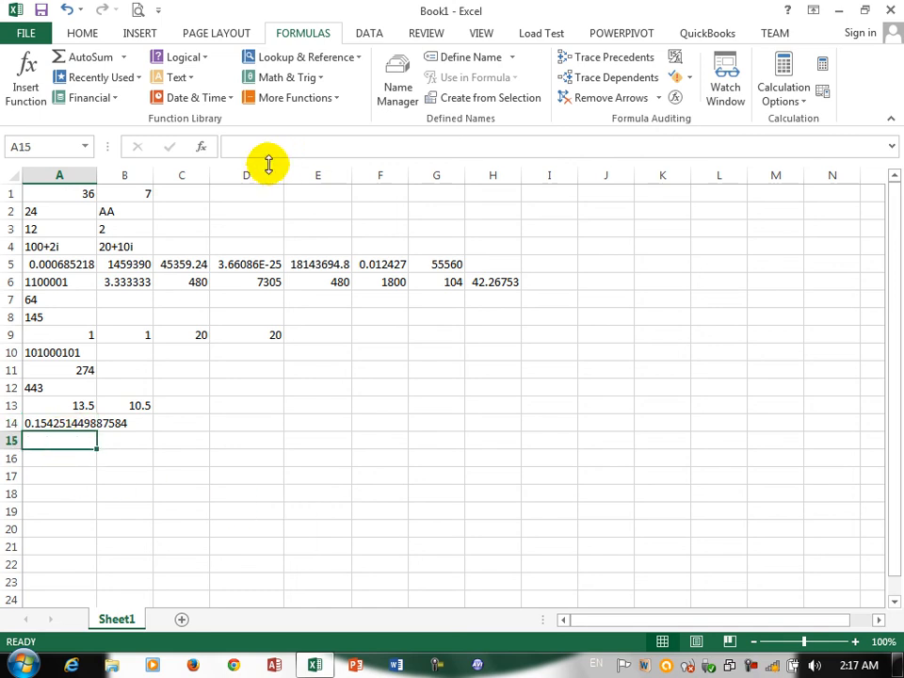
left_click(316, 97)
mouse_move(343, 141)
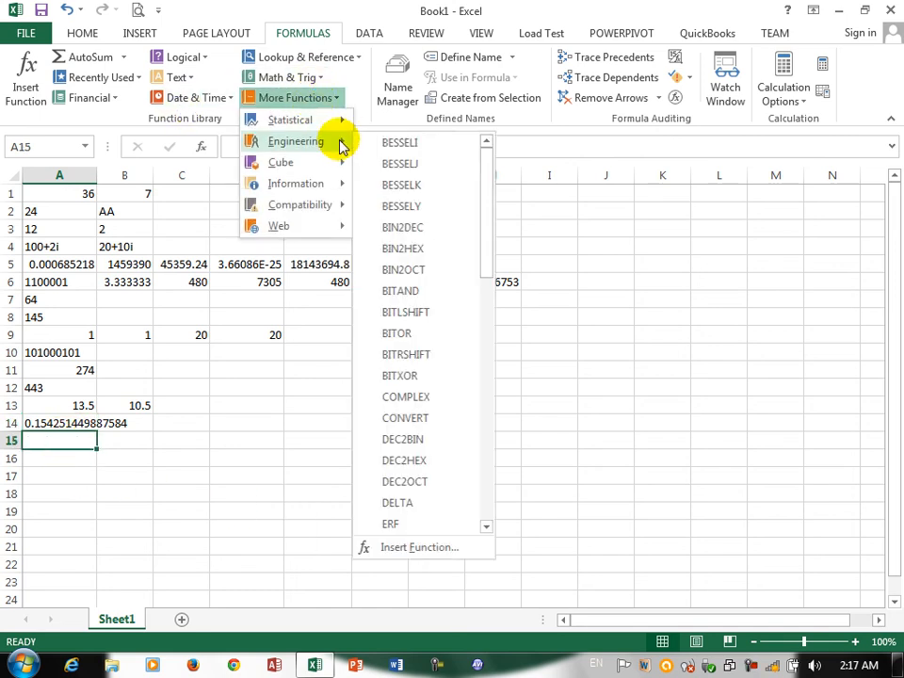
left_click_drag(487, 200, 477, 348)
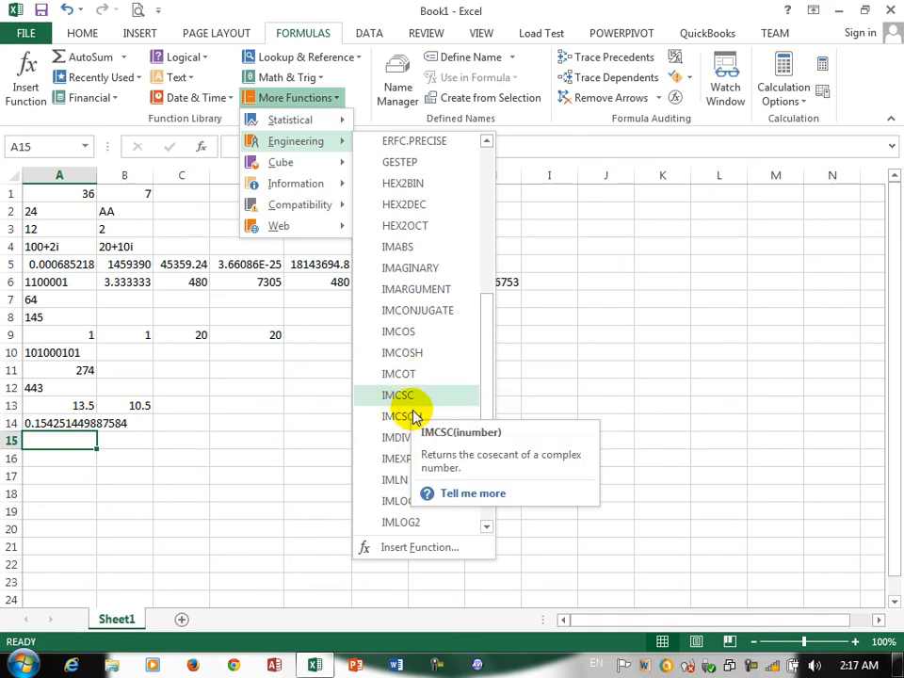
left_click(488, 529)
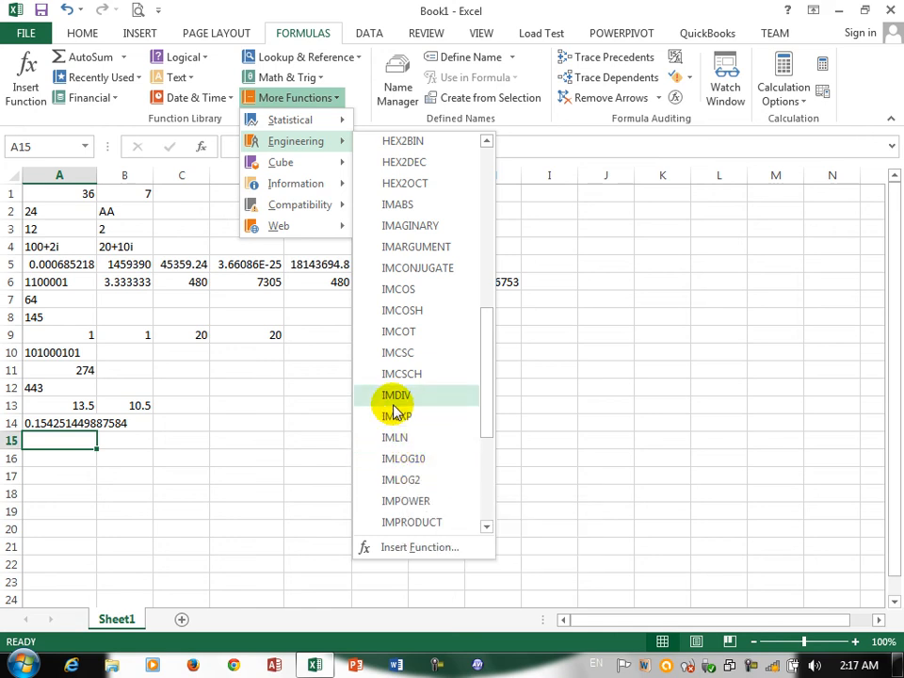
left_click(485, 525)
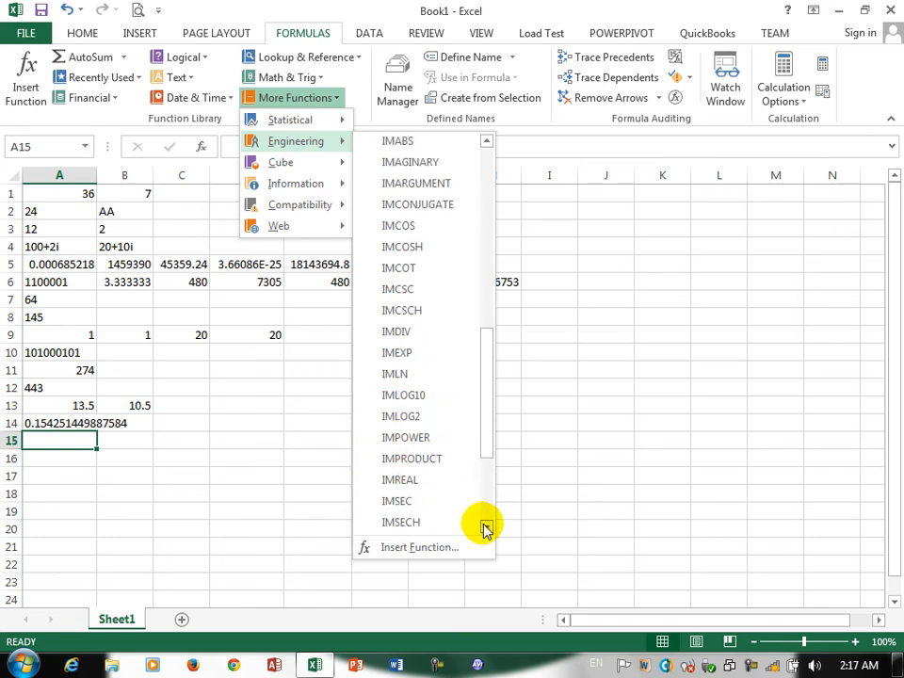
left_click(485, 525)
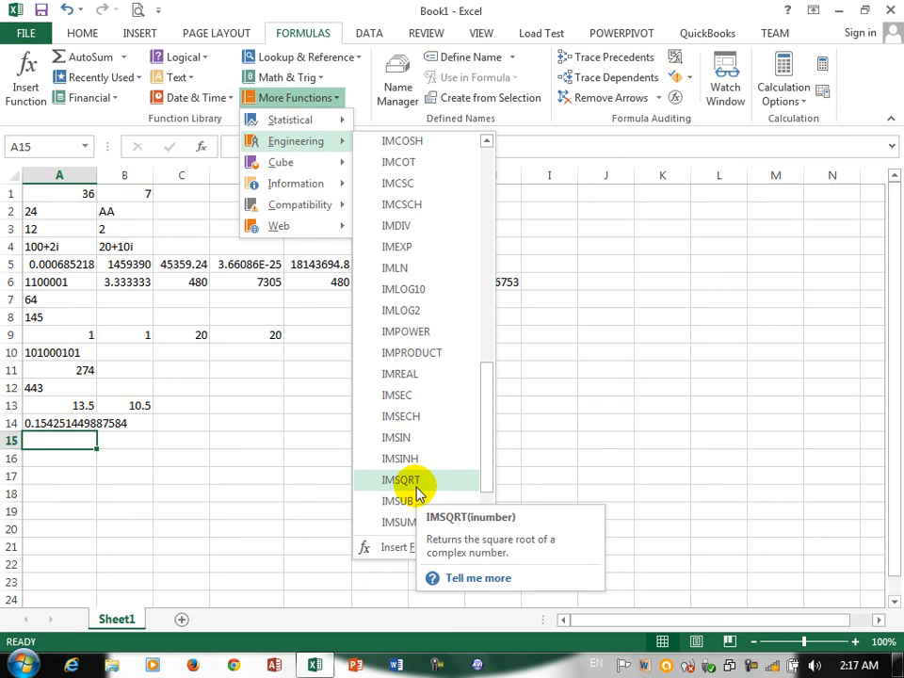
left_click_drag(484, 484, 491, 511)
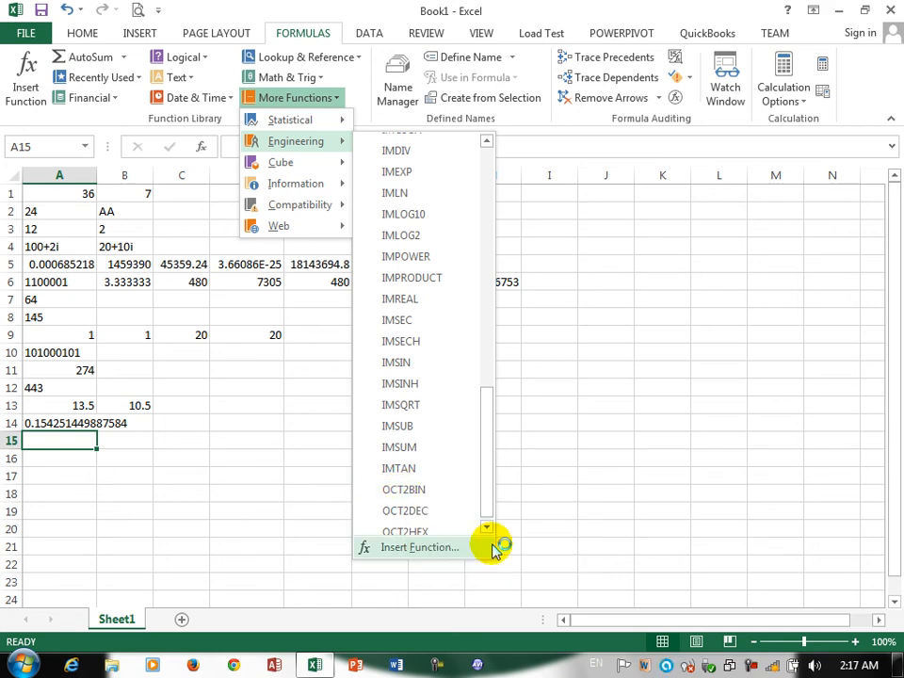
left_click(487, 528)
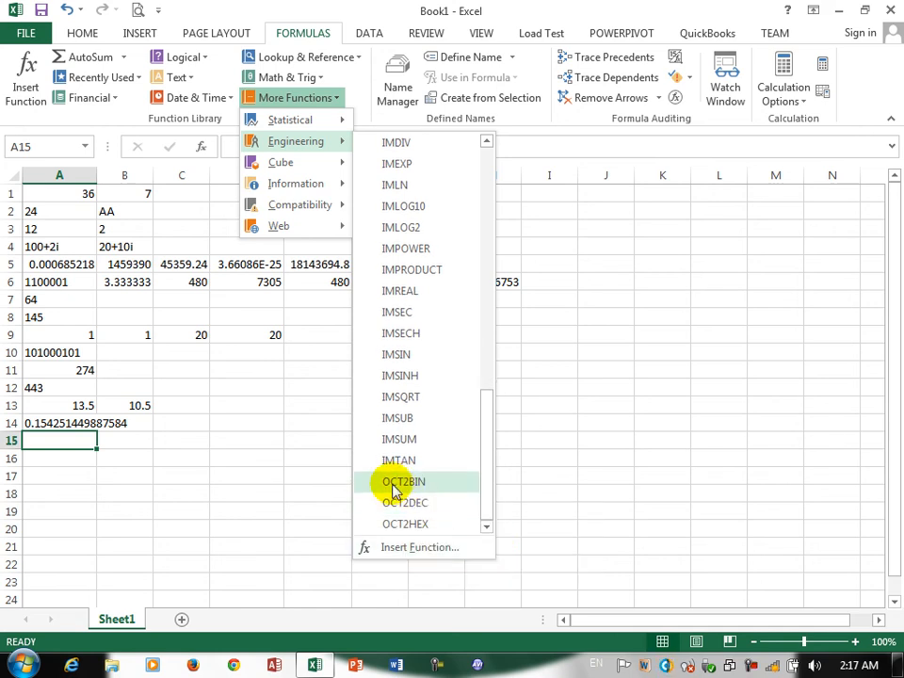
key("F1")
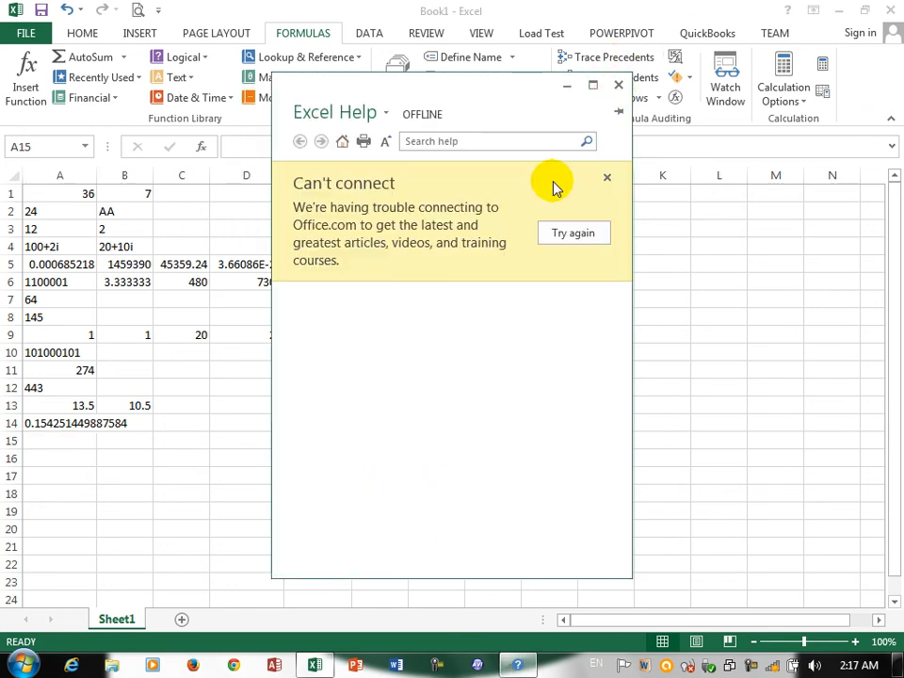
left_click(620, 85)
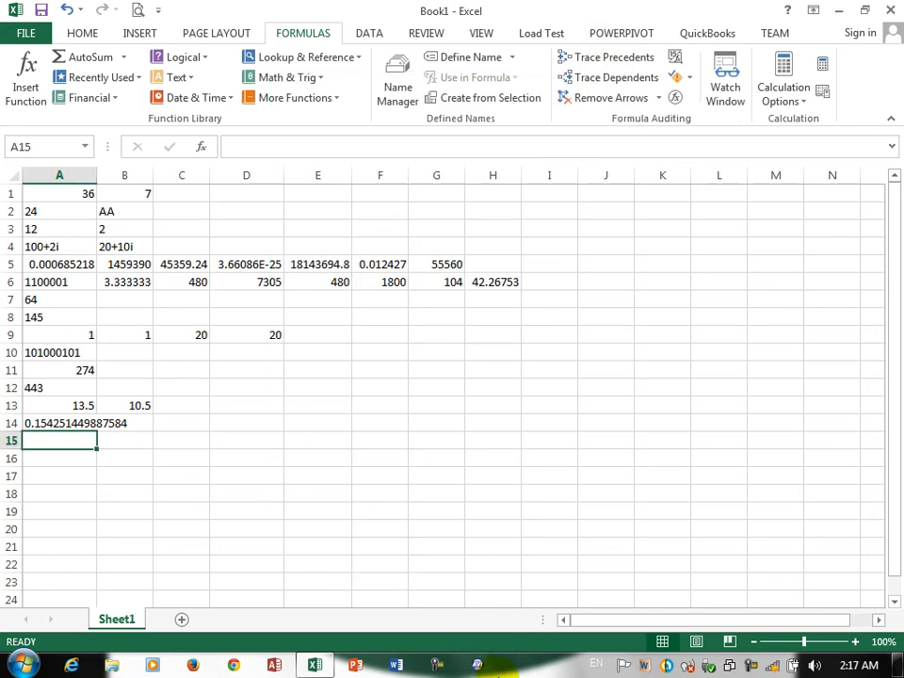
Find the octal conversion functions OCT2BIN, OCT2DEC and OCT2HEX among the engineering functions for cell A15
left_click(295, 97)
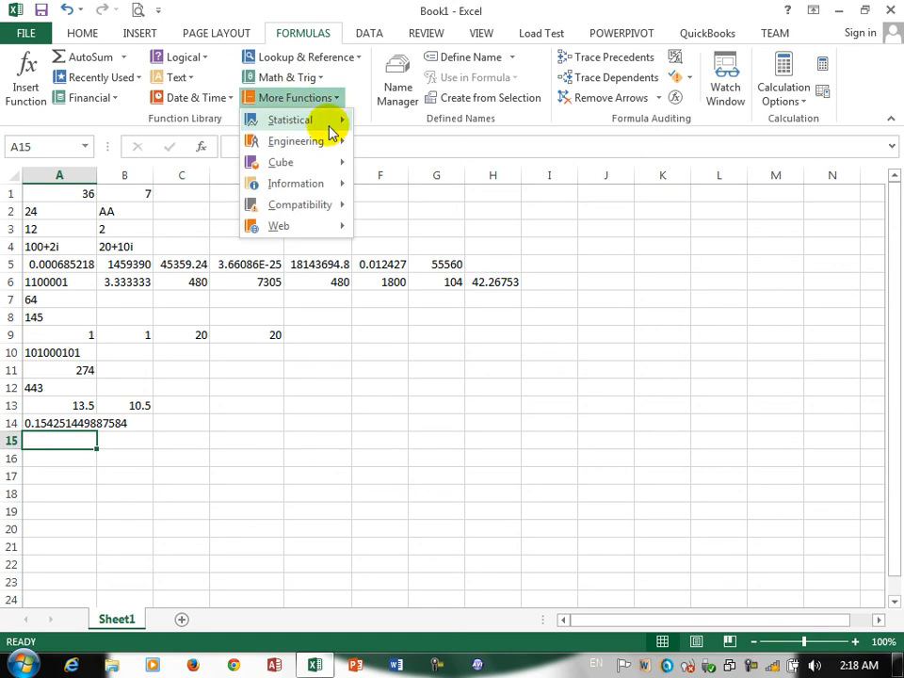
mouse_move(331, 146)
left_click_drag(493, 194, 482, 439)
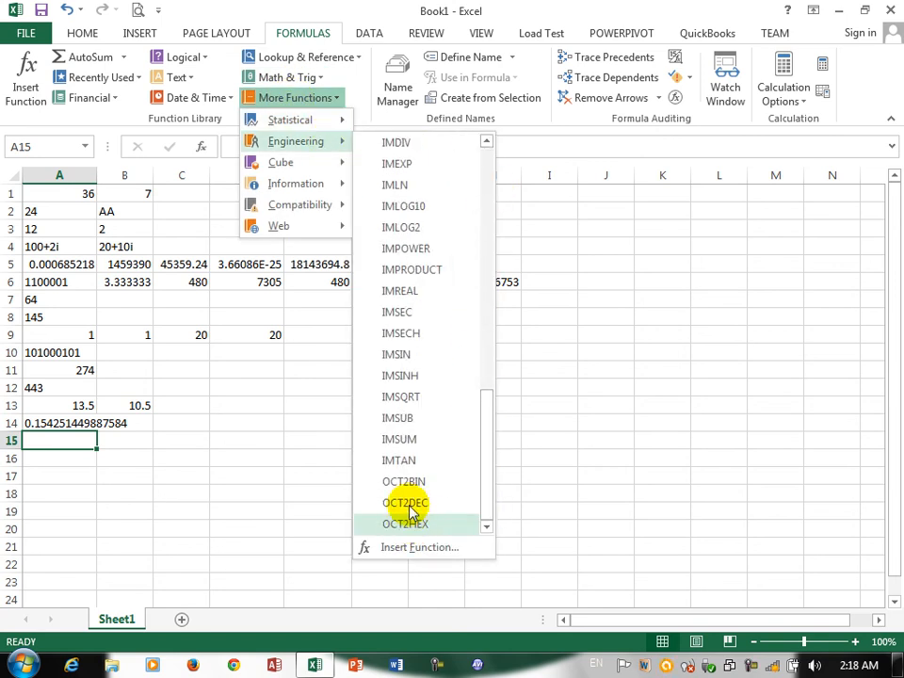